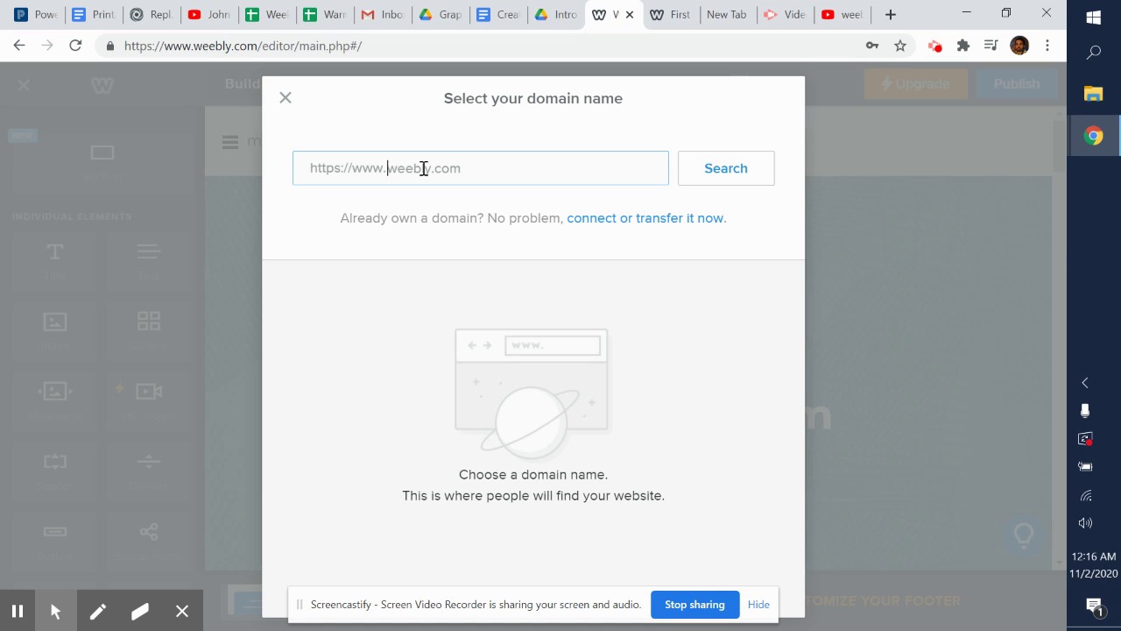
# Step: Search for a .com domain based on the site owner's name, and for that name followed by "computerscience"
pyautogui.write('mrdanza.com')
pyautogui.click(738, 170)
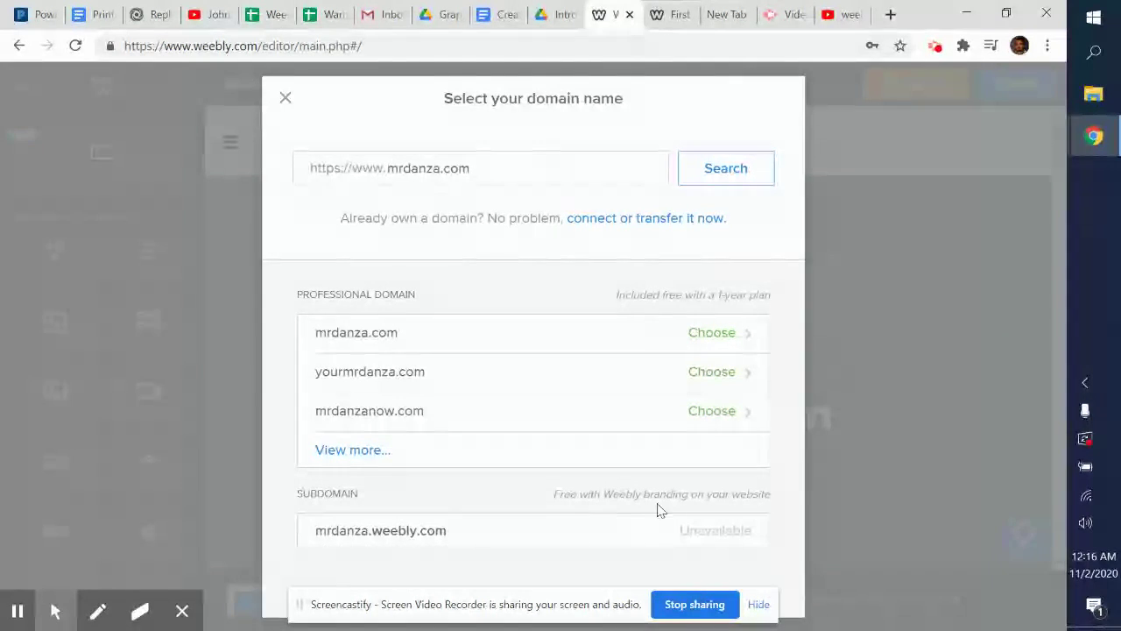
pyautogui.click(481, 170)
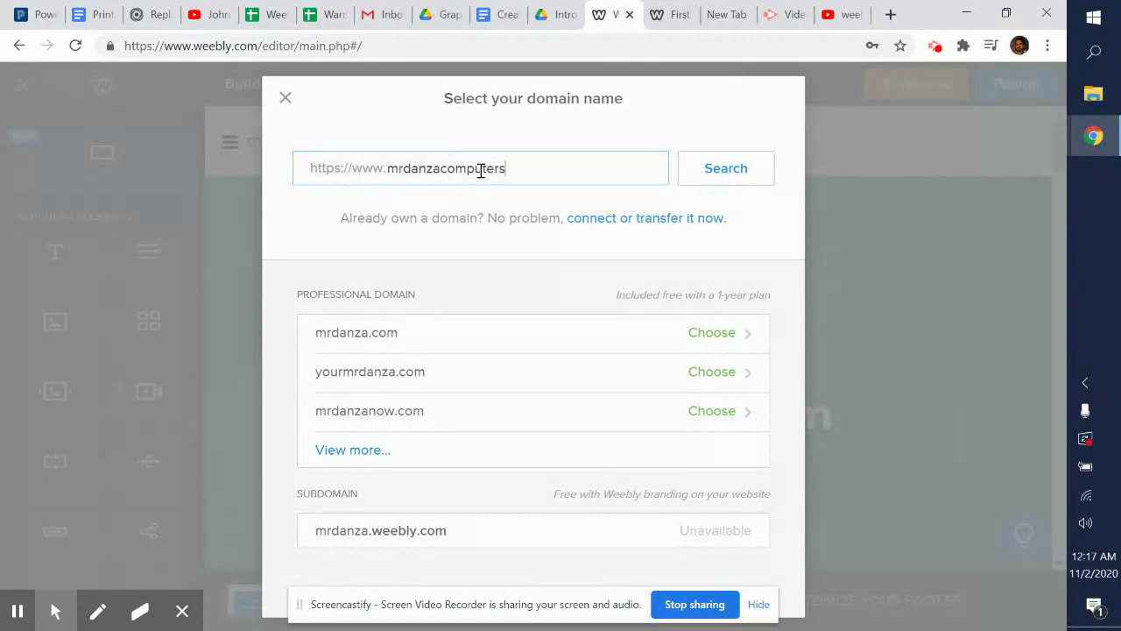
pyautogui.write('ence')
pyautogui.click(718, 170)
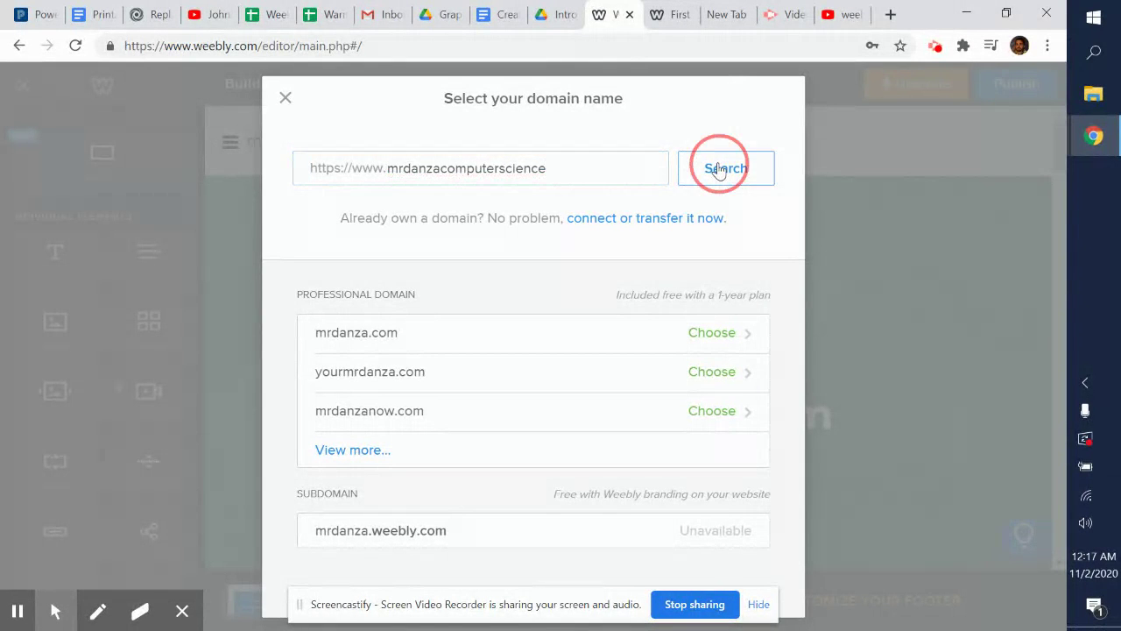
pyautogui.click(418, 167)
pyautogui.click(445, 171)
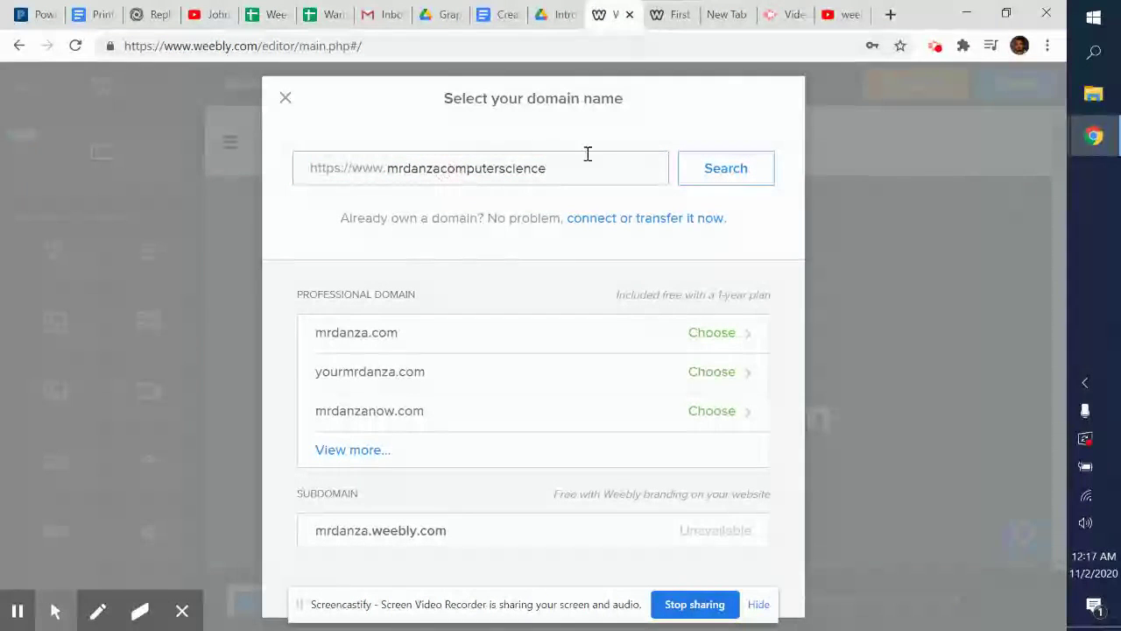
pyautogui.click(743, 168)
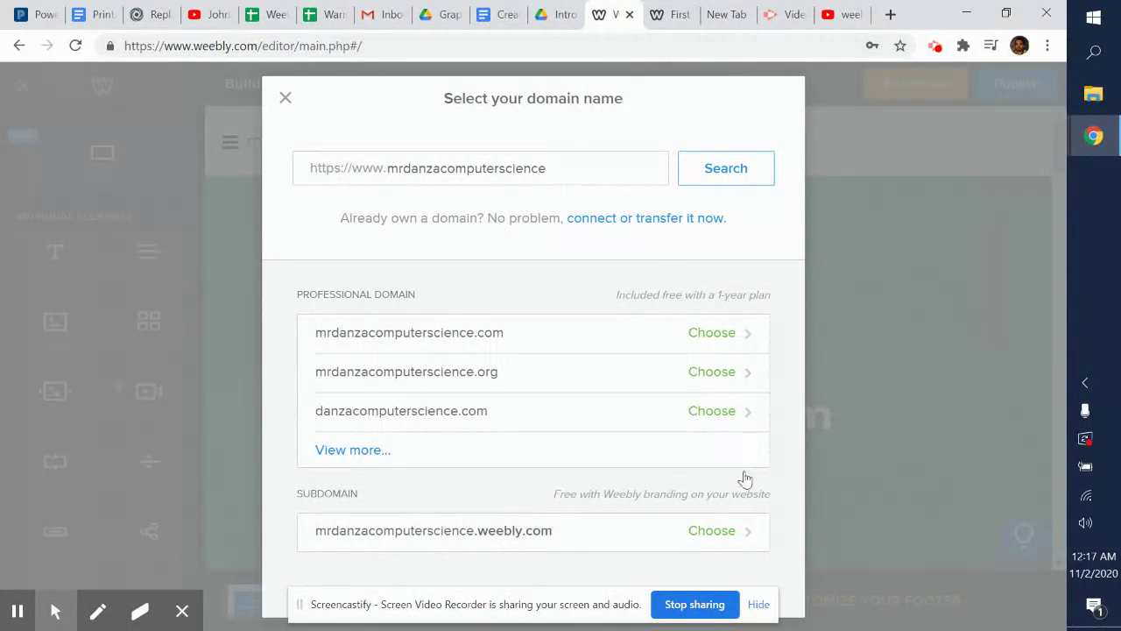
# Step: Choose the free weebly.com subdomain, finish the domain setup and reload the site editor
pyautogui.click(726, 534)
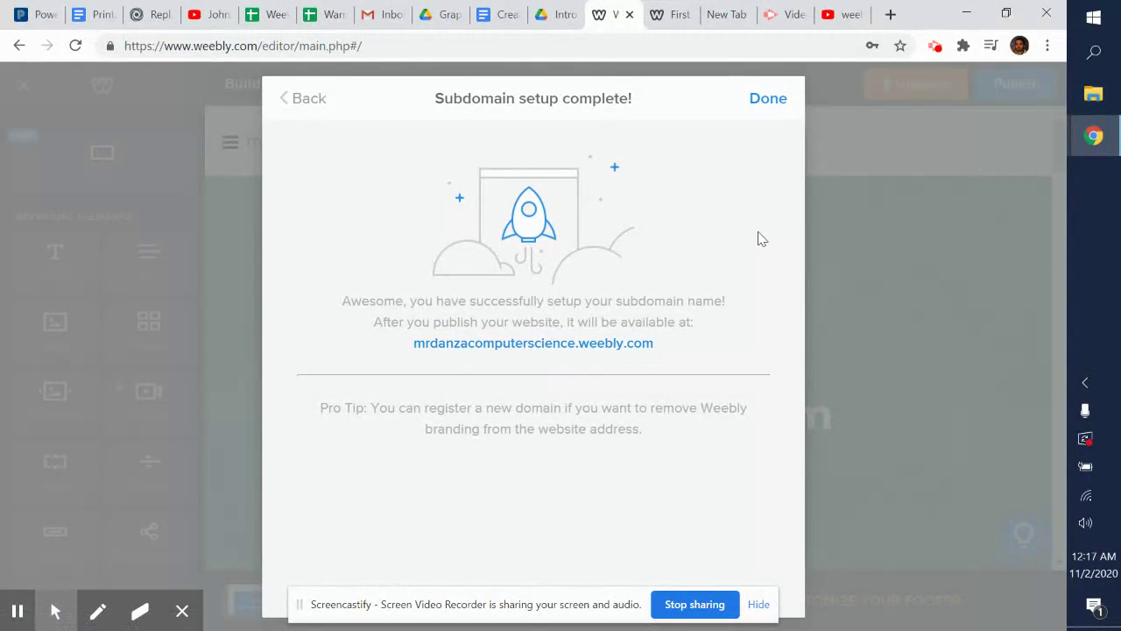
pyautogui.click(762, 100)
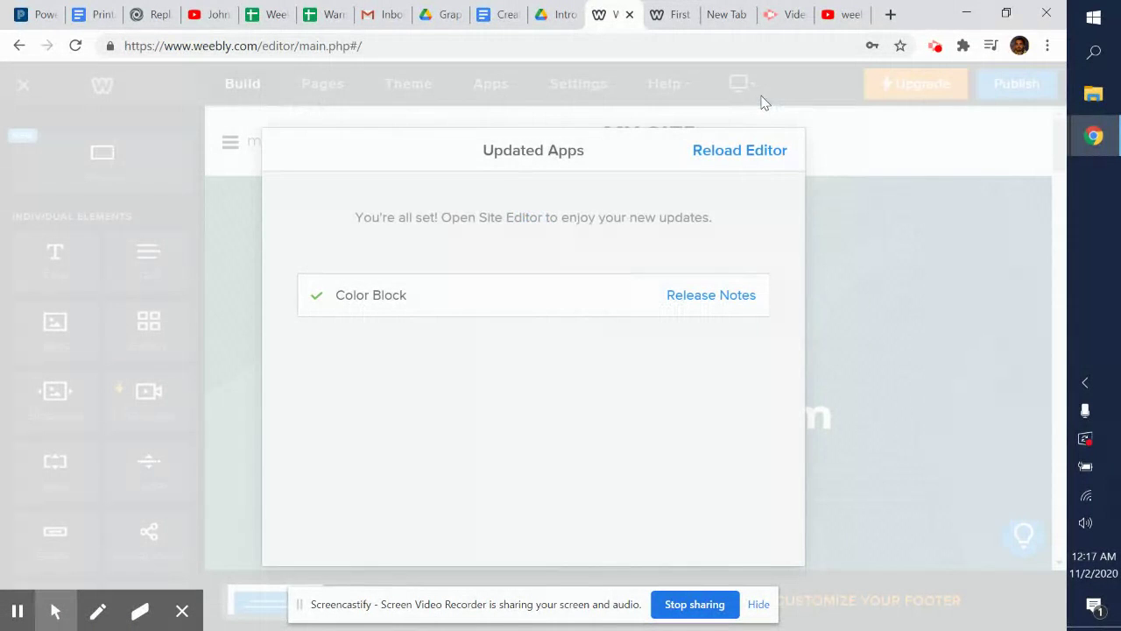
pyautogui.click(724, 157)
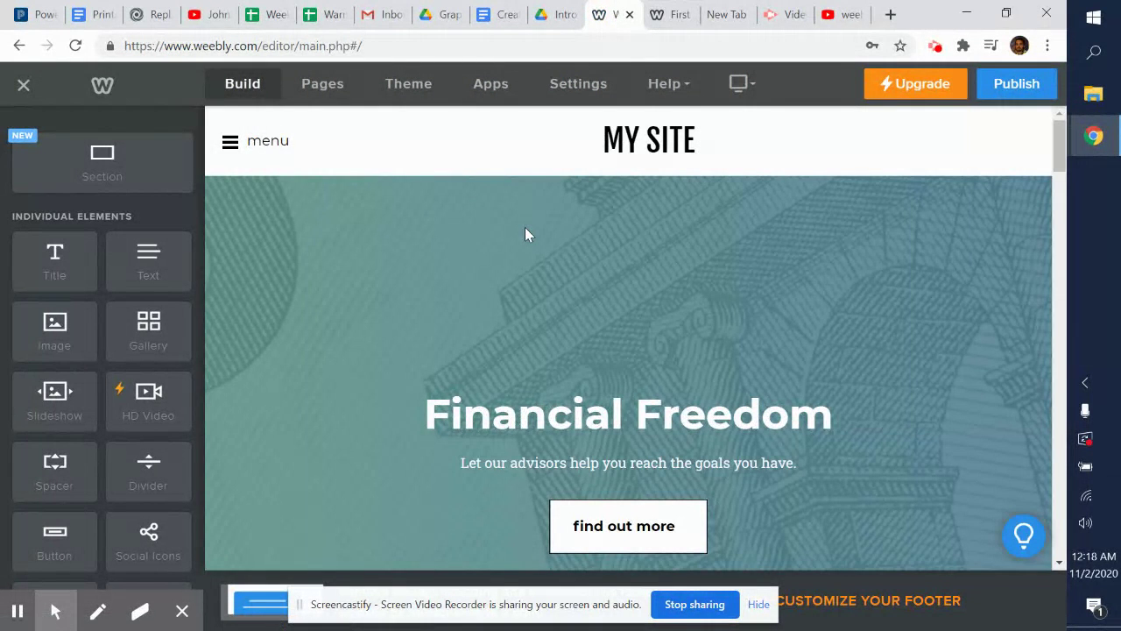
# Step: Look through the template home page's sections, from the Financial Freedom banner to the client testimonials
pyautogui.scroll(-10, 568, 316)
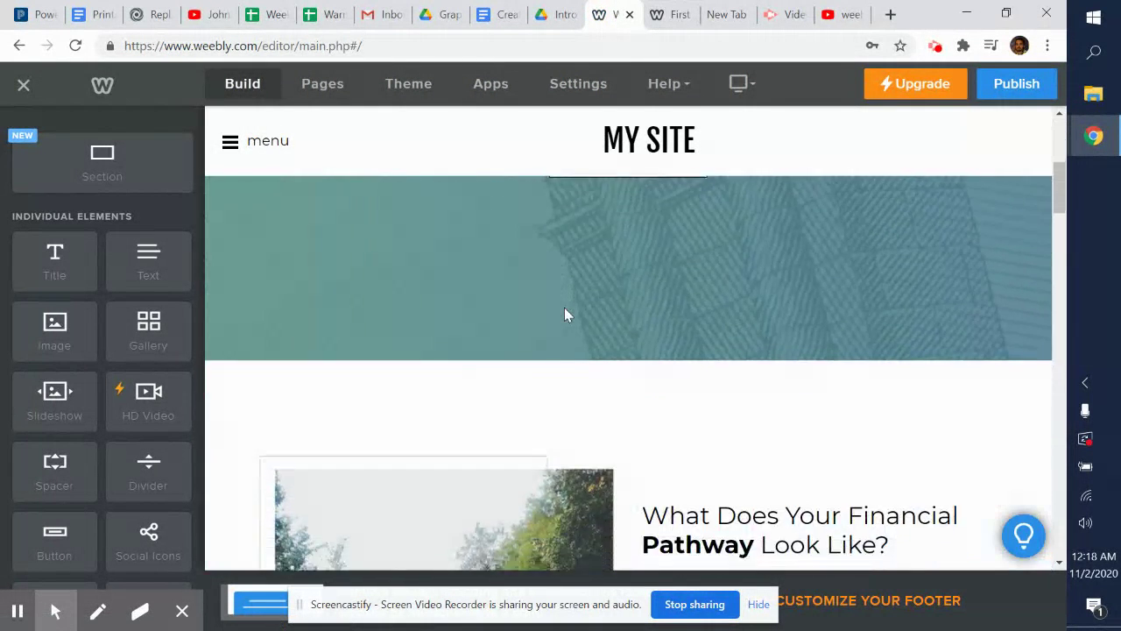
pyautogui.scroll(-15, 565, 315)
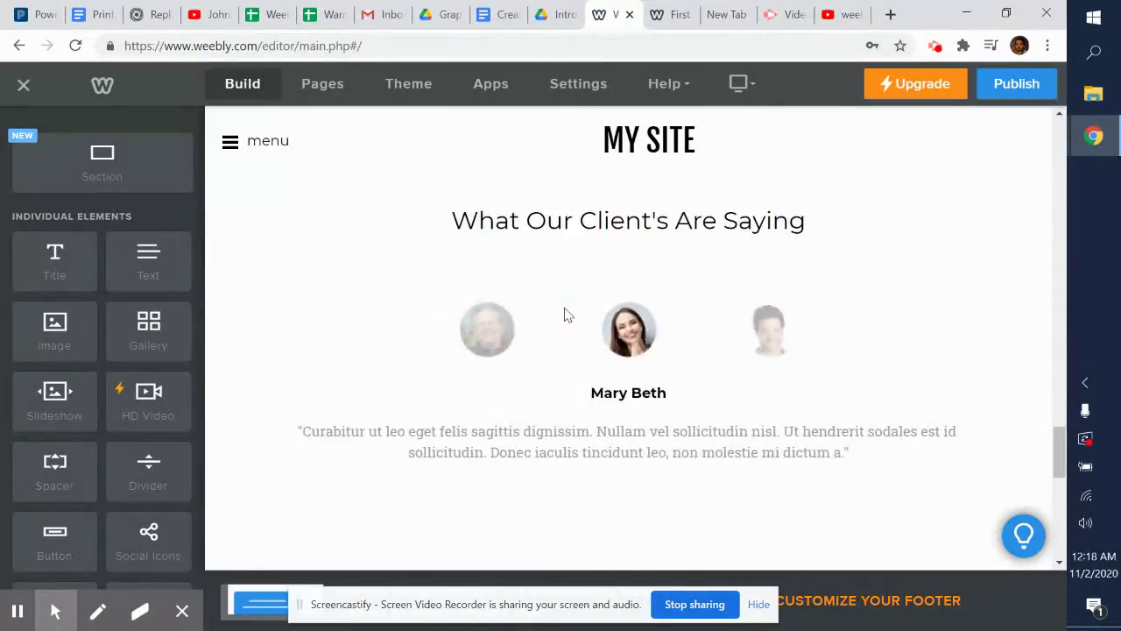
pyautogui.scroll(3, 565, 316)
pyautogui.scroll(8, 565, 316)
pyautogui.scroll(-4, 565, 316)
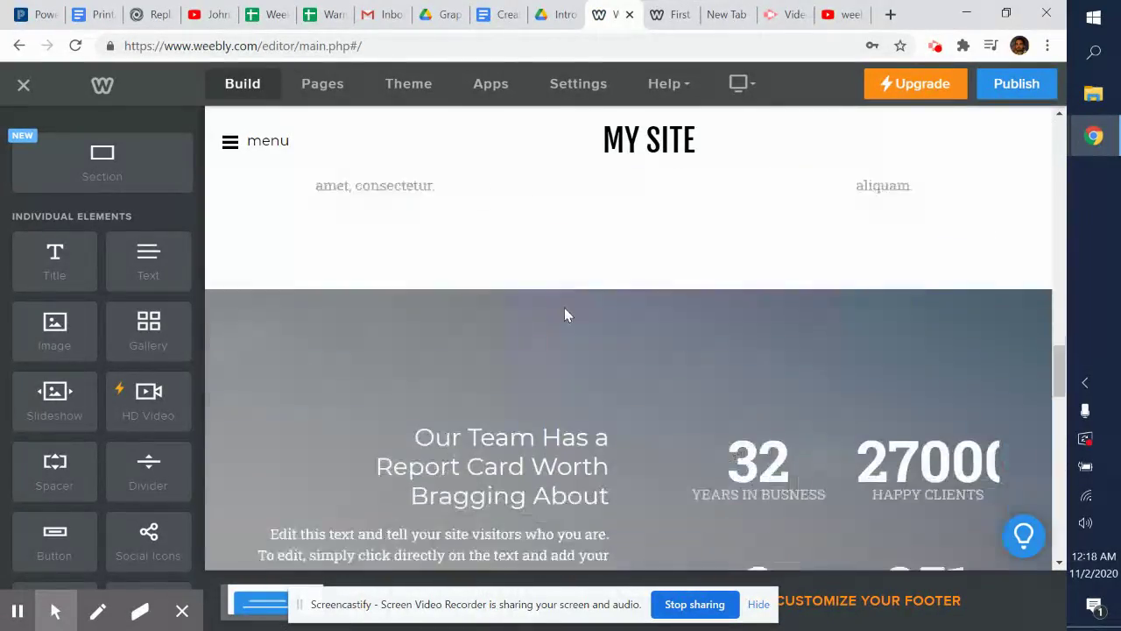
pyautogui.scroll(10, 565, 314)
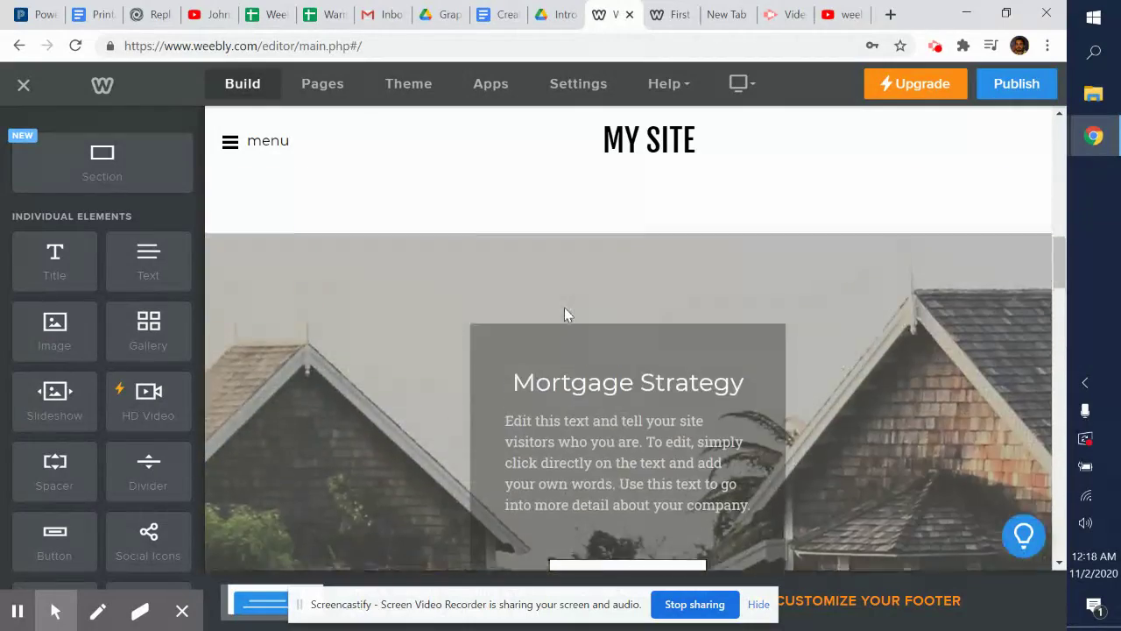
pyautogui.scroll(4, 565, 315)
pyautogui.scroll(-5, 565, 315)
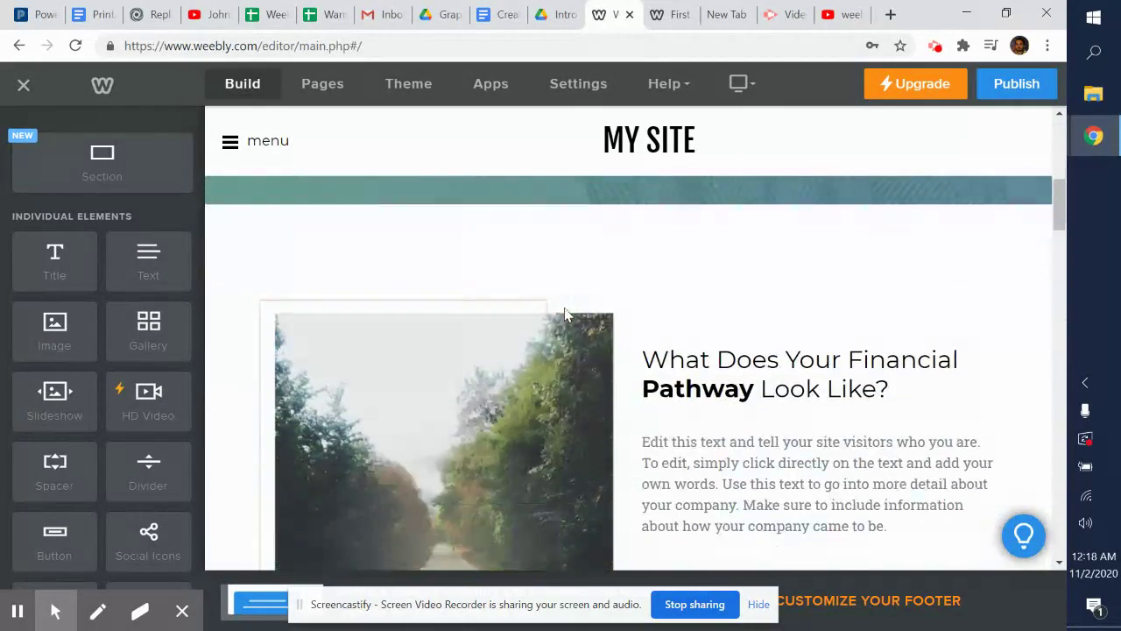
pyautogui.scroll(-7, 565, 315)
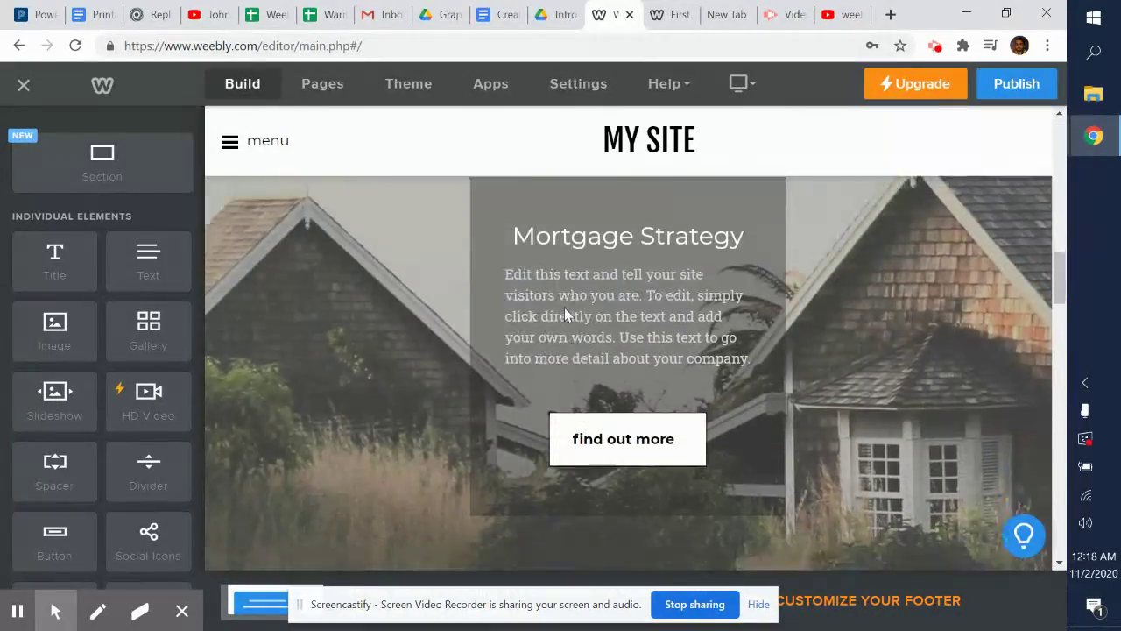
pyautogui.scroll(-9, 565, 316)
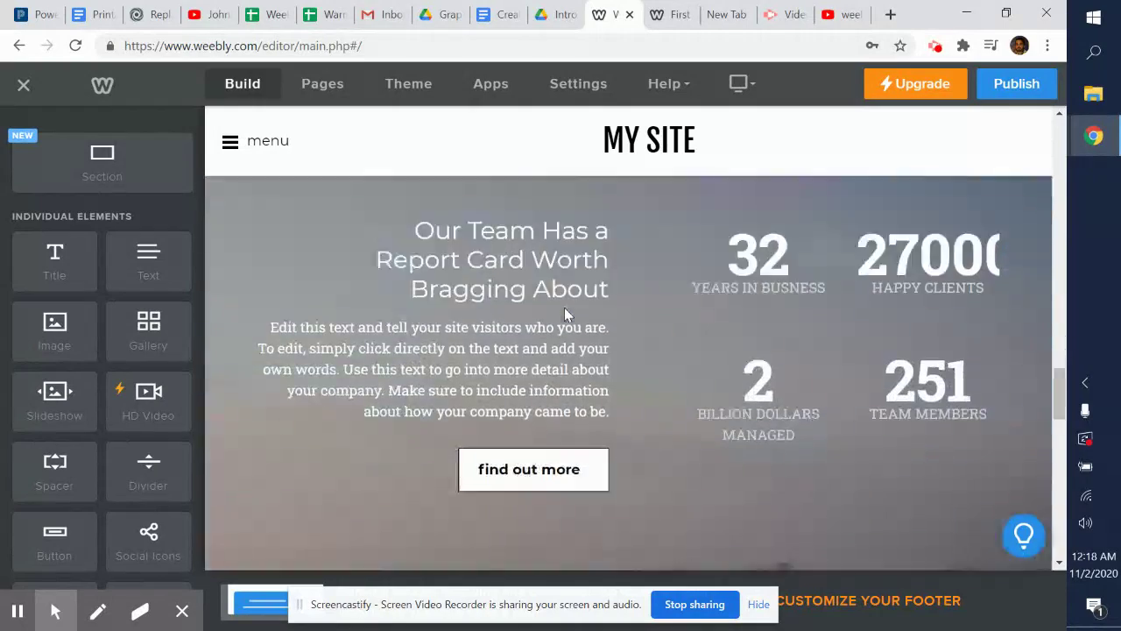
pyautogui.scroll(20, 565, 312)
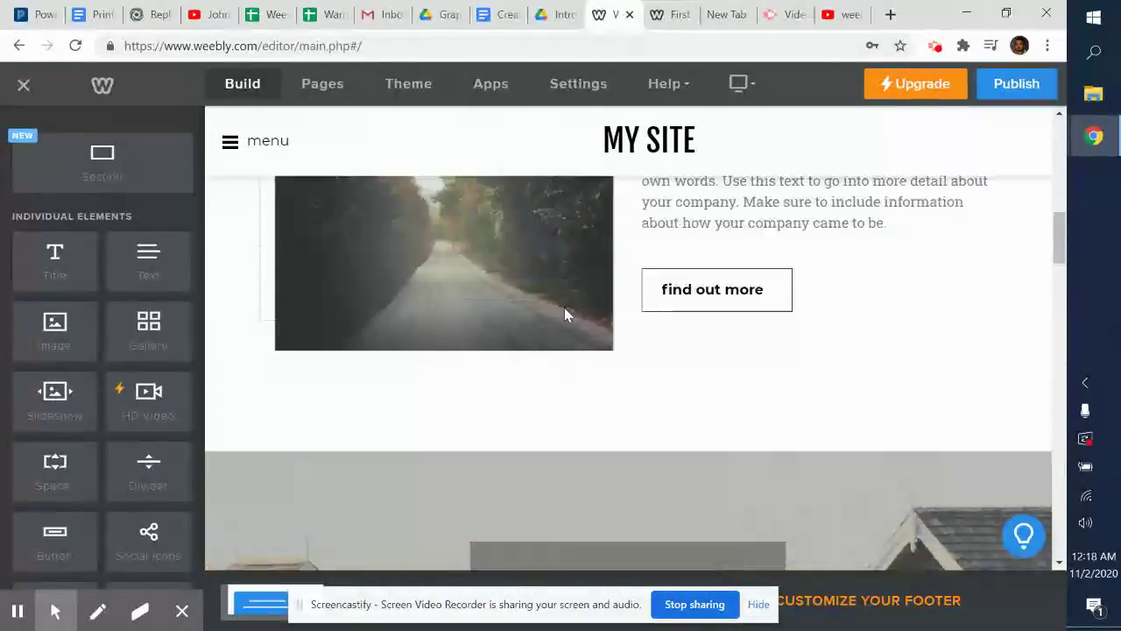
pyautogui.scroll(2, 564, 314)
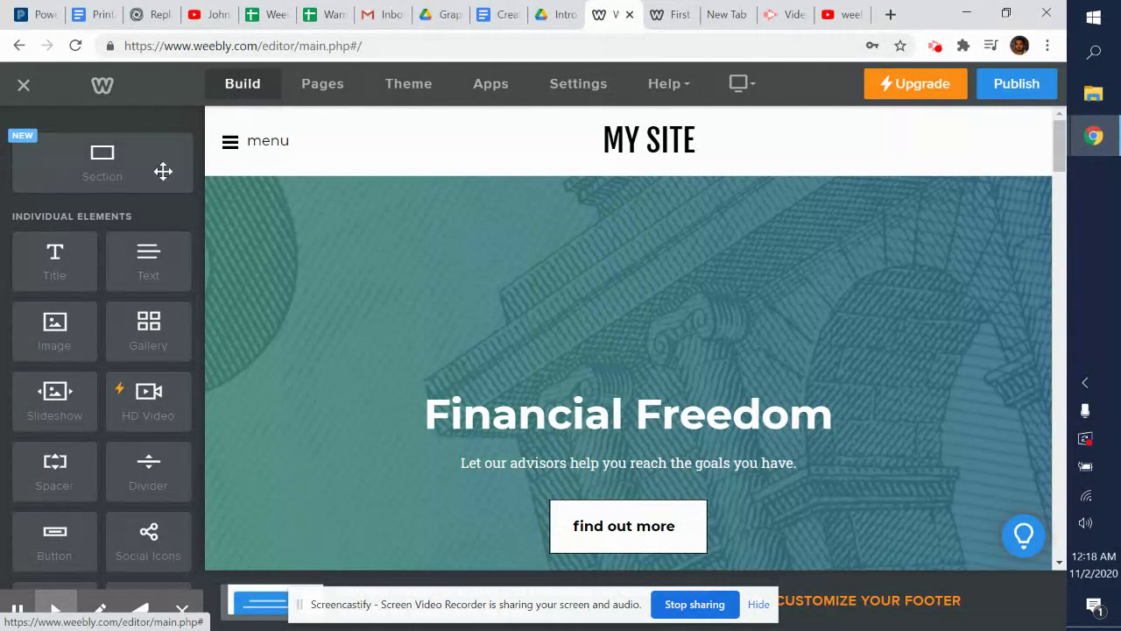
pyautogui.scroll(-1, 166, 263)
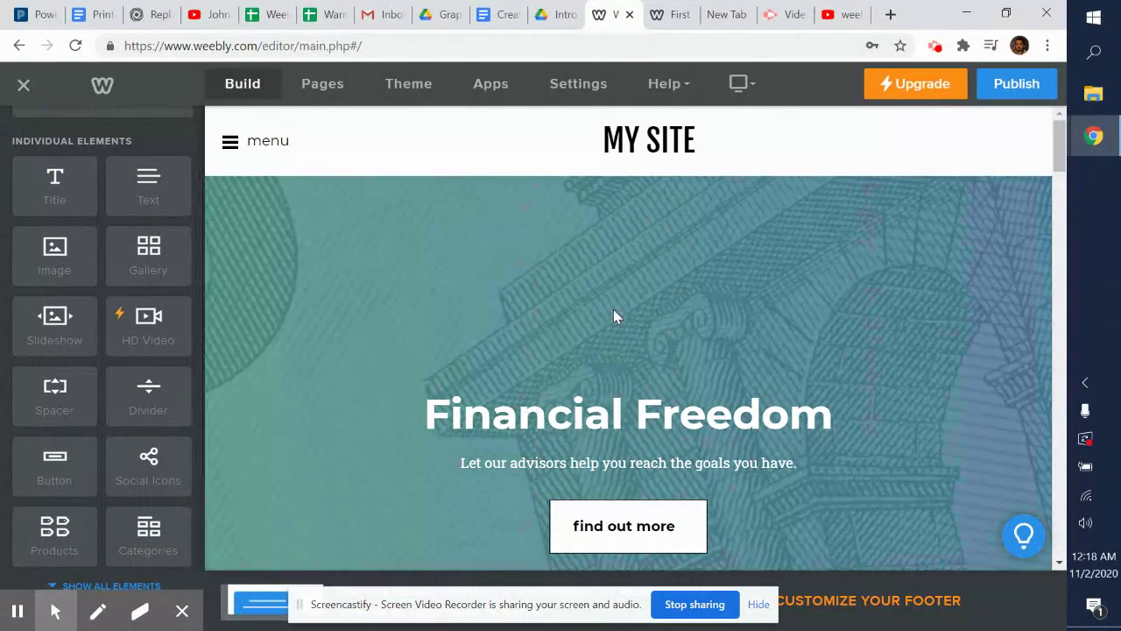
pyautogui.scroll(-3, 607, 318)
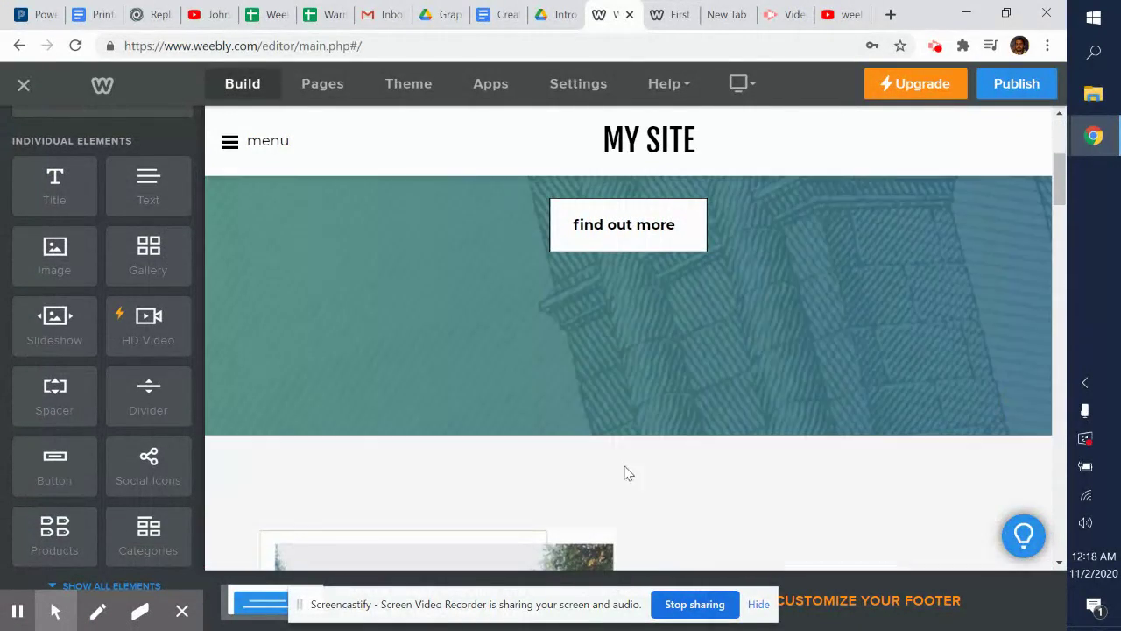
pyautogui.scroll(3, 503, 298)
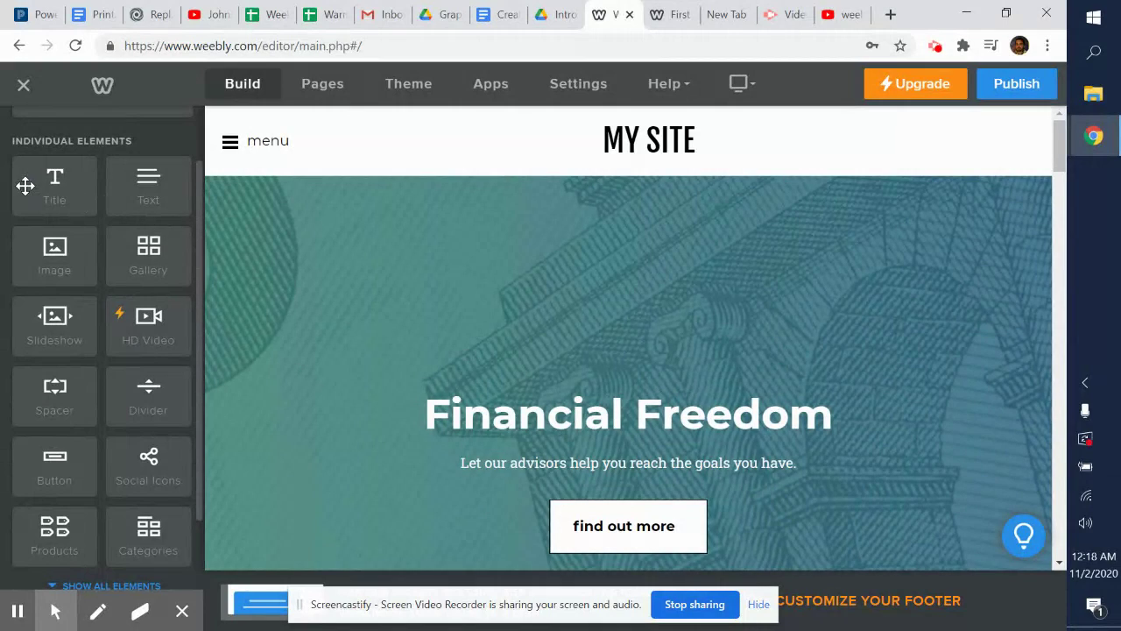
# Step: Show all available page elements and look through the complete list
pyautogui.moveTo(25, 185); pyautogui.dragTo(379, 281)
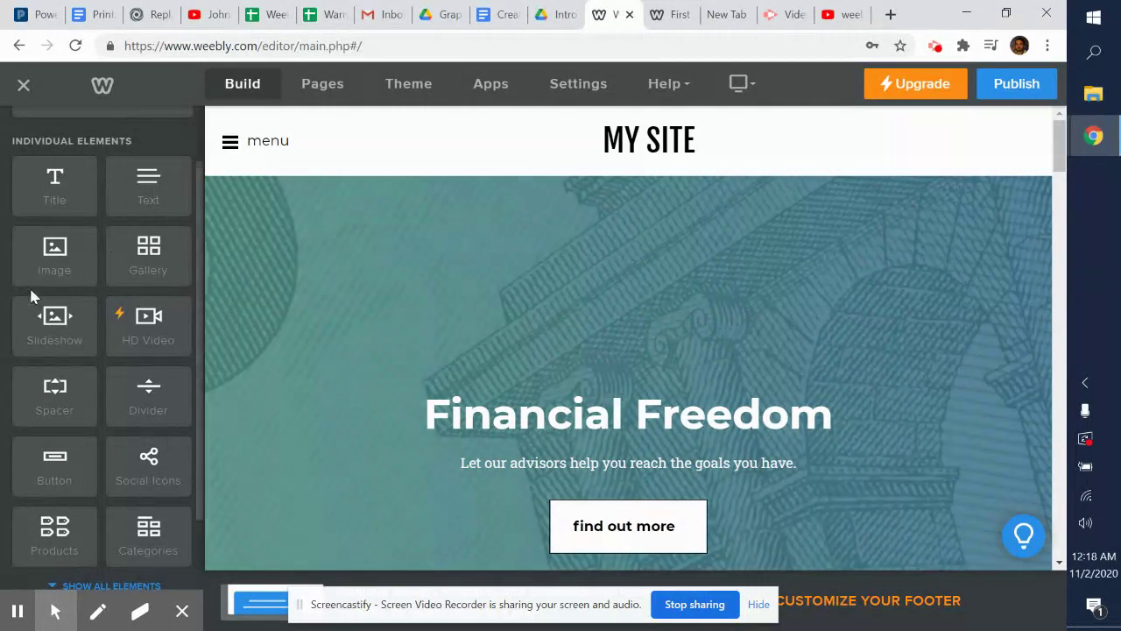
pyautogui.scroll(-3, 310, 425)
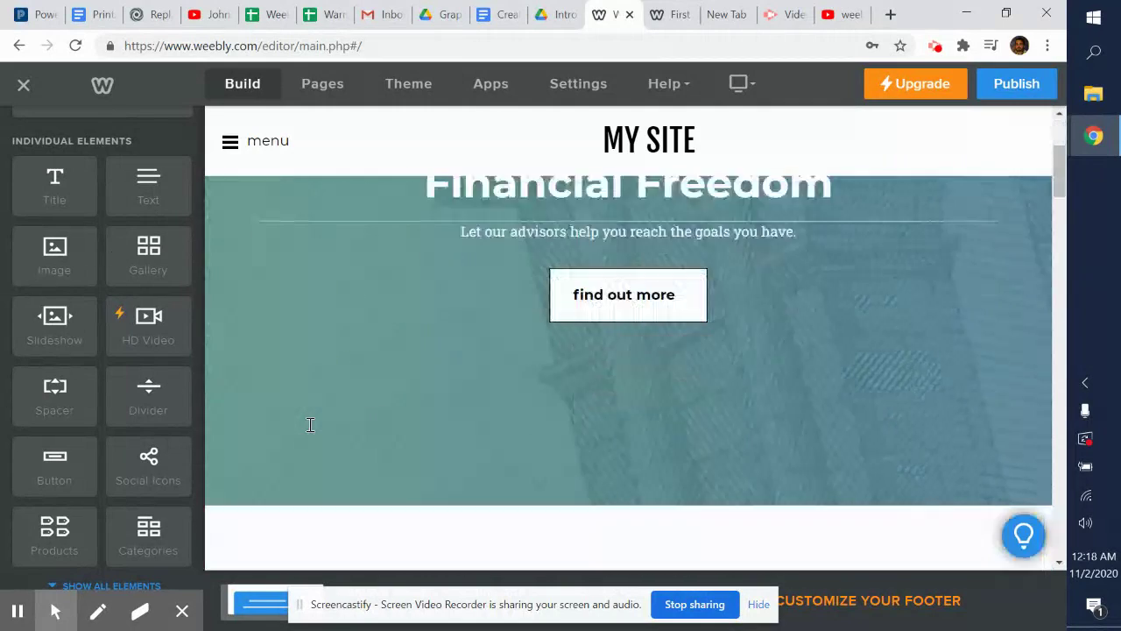
pyautogui.scroll(-1, 310, 425)
pyautogui.scroll(-2, 113, 576)
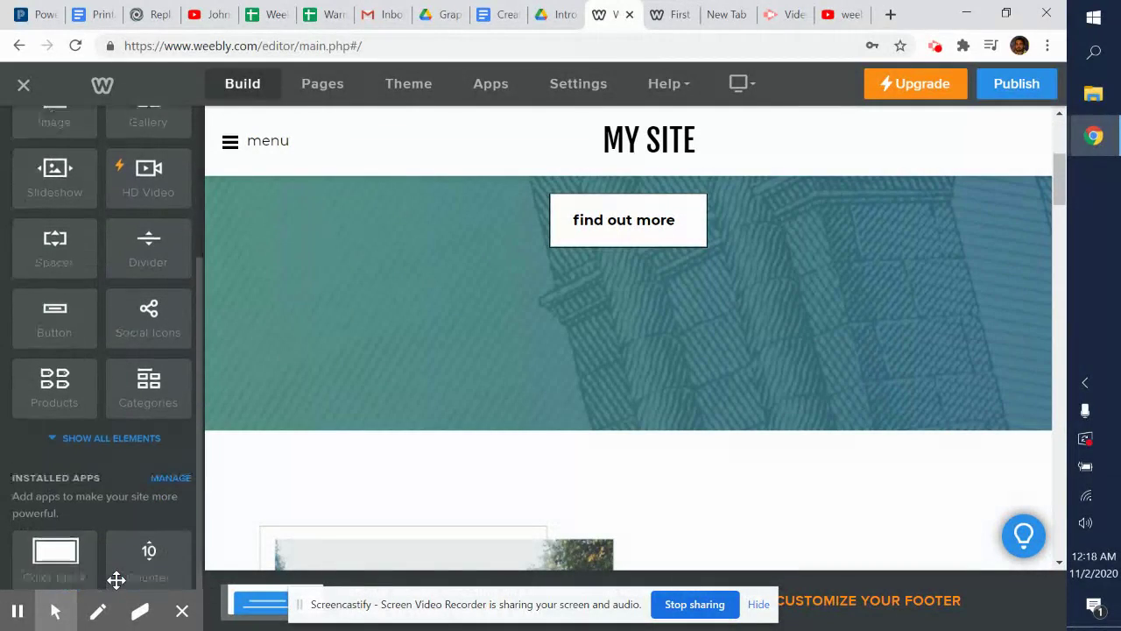
pyautogui.click(103, 430)
pyautogui.scroll(-5, 105, 484)
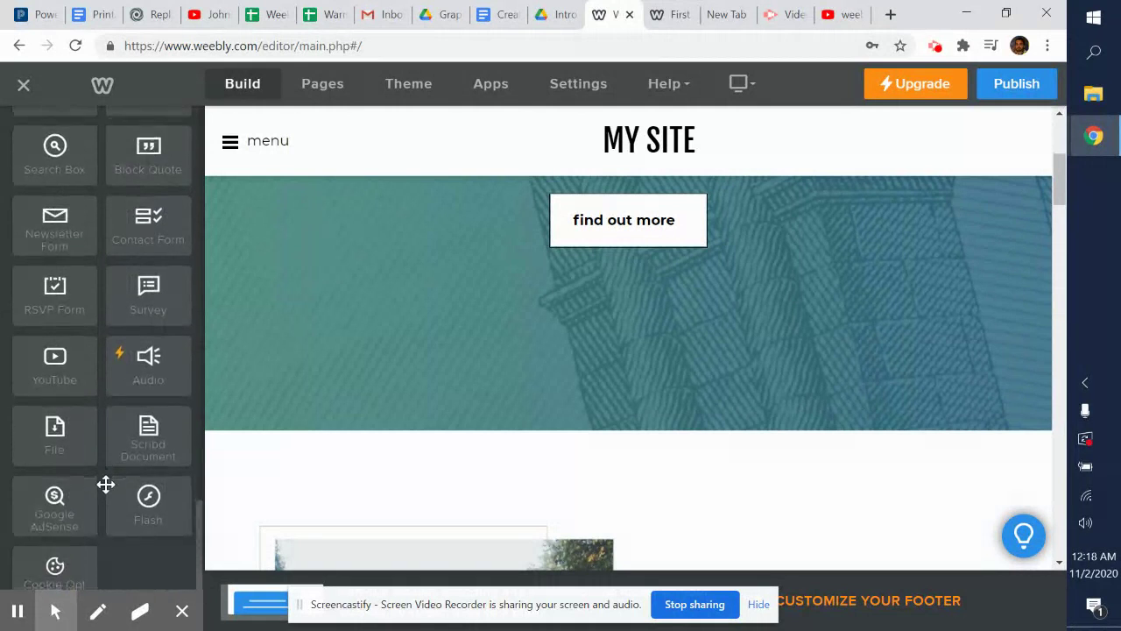
pyautogui.scroll(-3, 105, 484)
pyautogui.scroll(9, 105, 484)
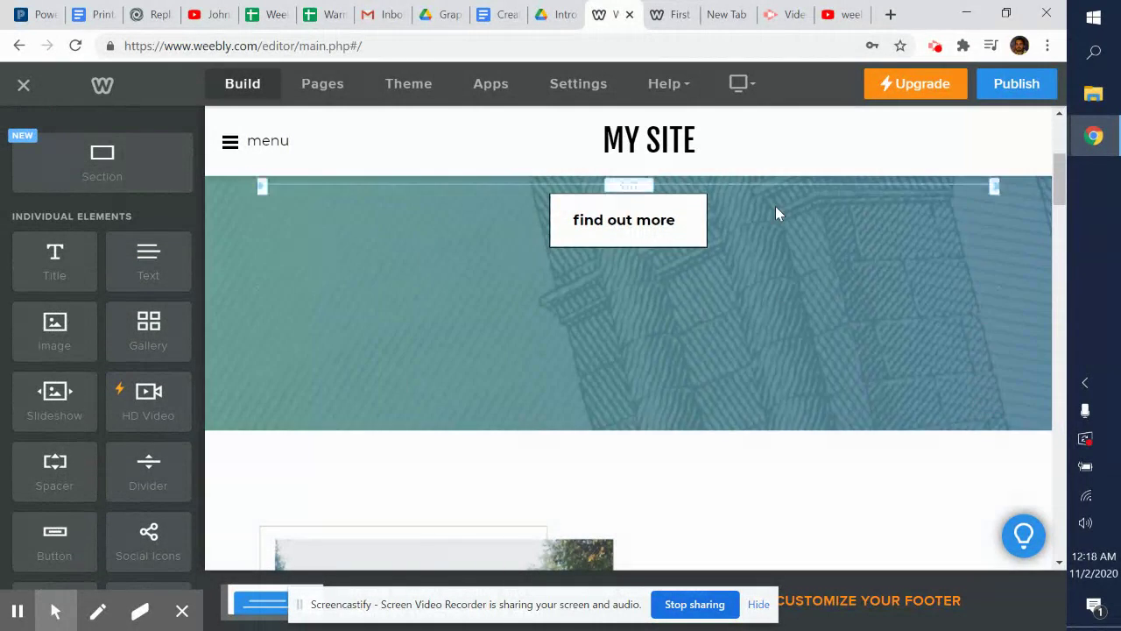
# Step: Replace the site title in the page header with the owner's title and name followed by "'s Website"
pyautogui.click(652, 138)
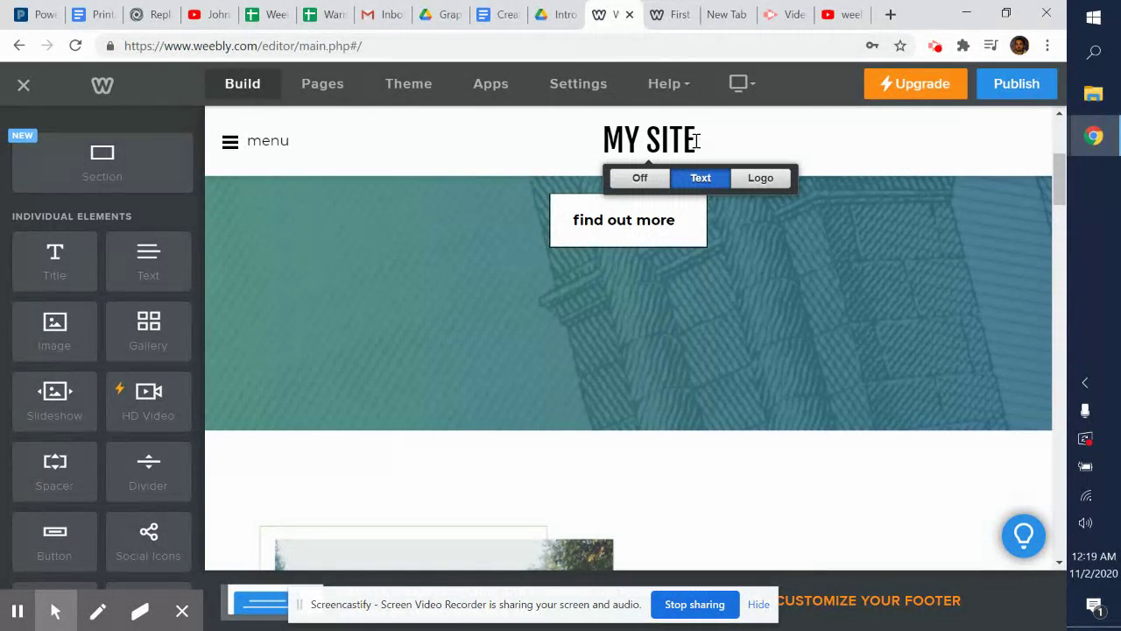
pyautogui.doubleClick(675, 140)
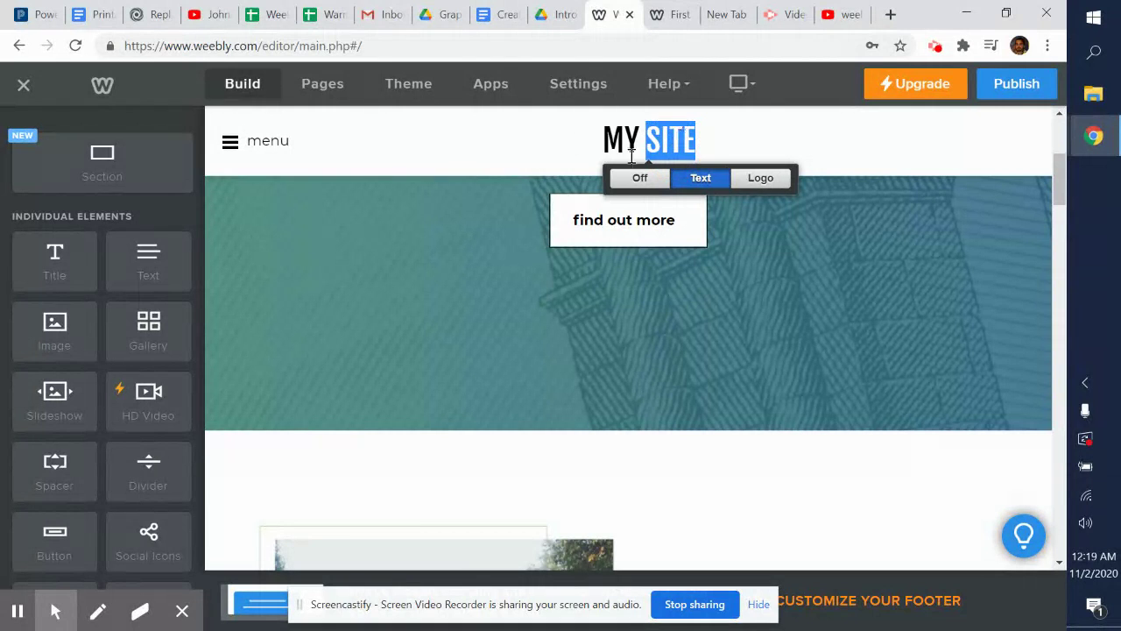
pyautogui.click(693, 127)
pyautogui.moveTo(693, 140); pyautogui.dragTo(625, 140)
pyautogui.write('R. ')
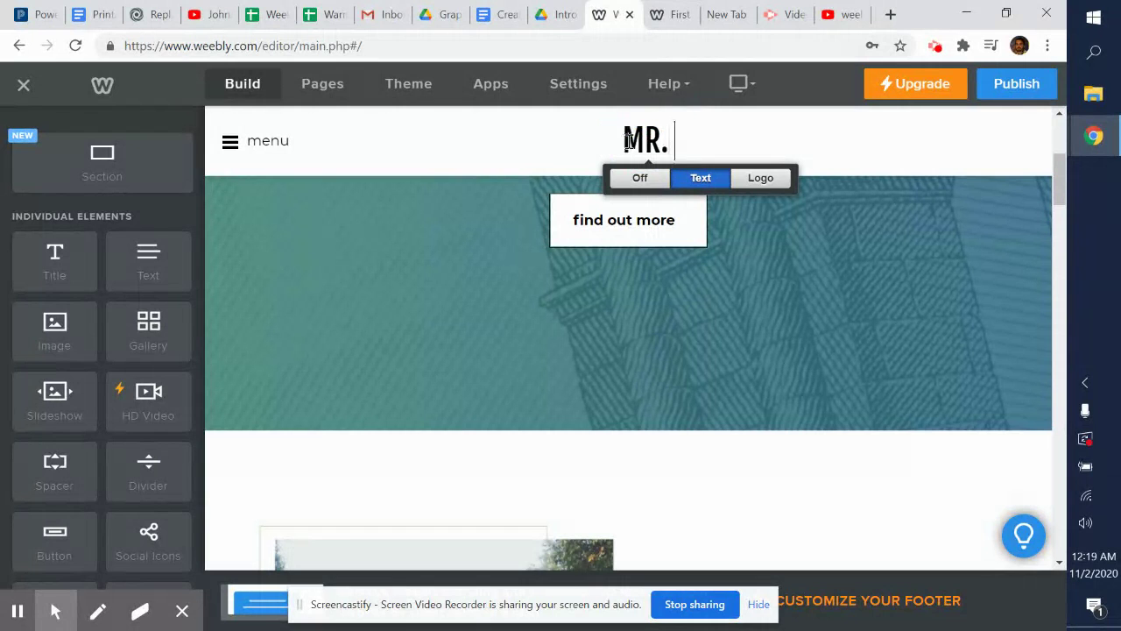
pyautogui.write("DANZ'")
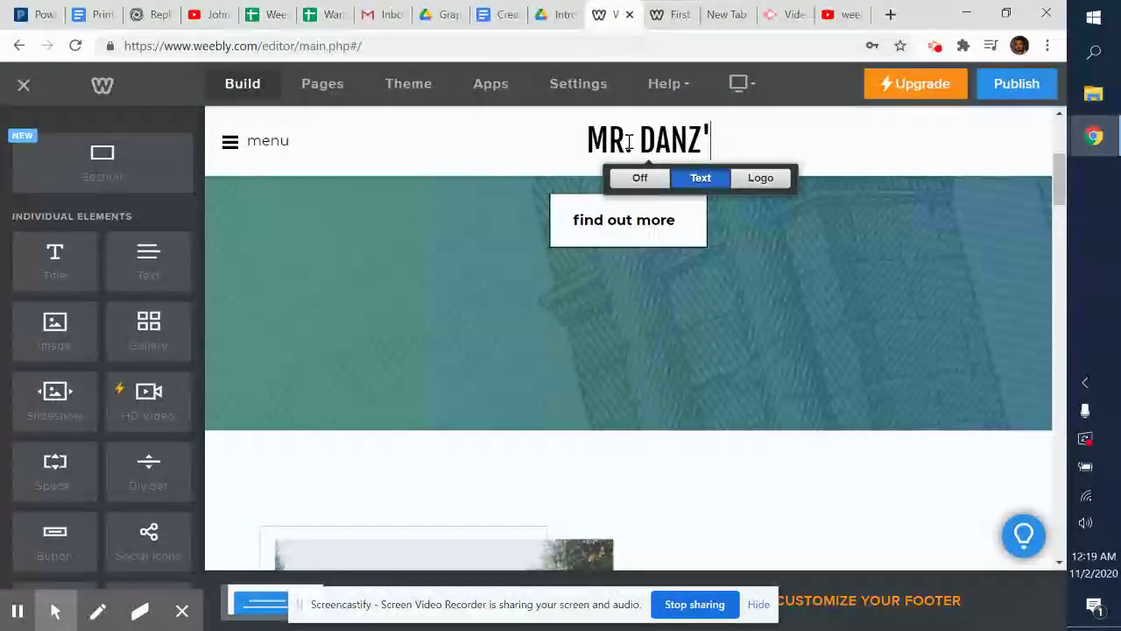
pyautogui.write('S')
pyautogui.press('BackSpace')
pyautogui.write('A')
pyautogui.press('BackSpace')
pyautogui.press('BackSpace')
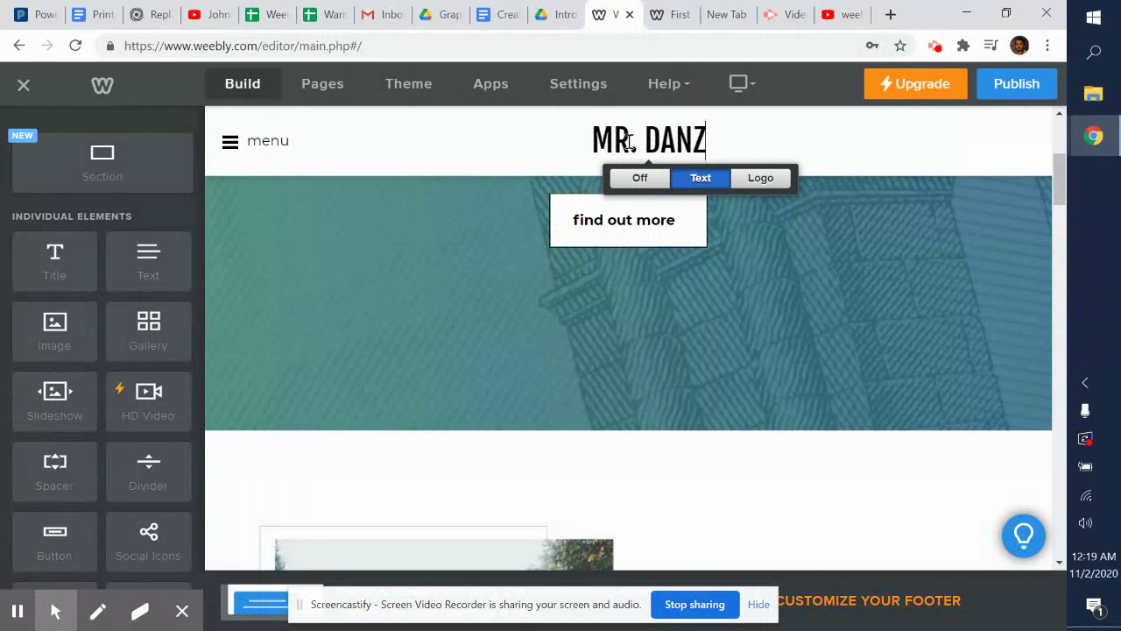
pyautogui.write('A')
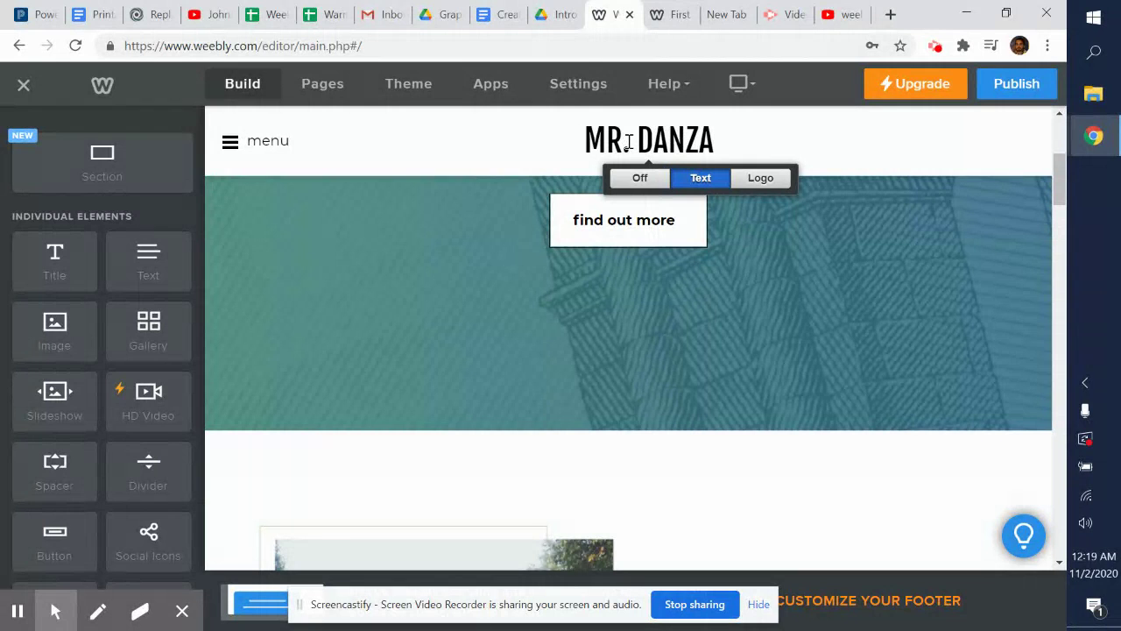
pyautogui.write("'S WEBSITE")
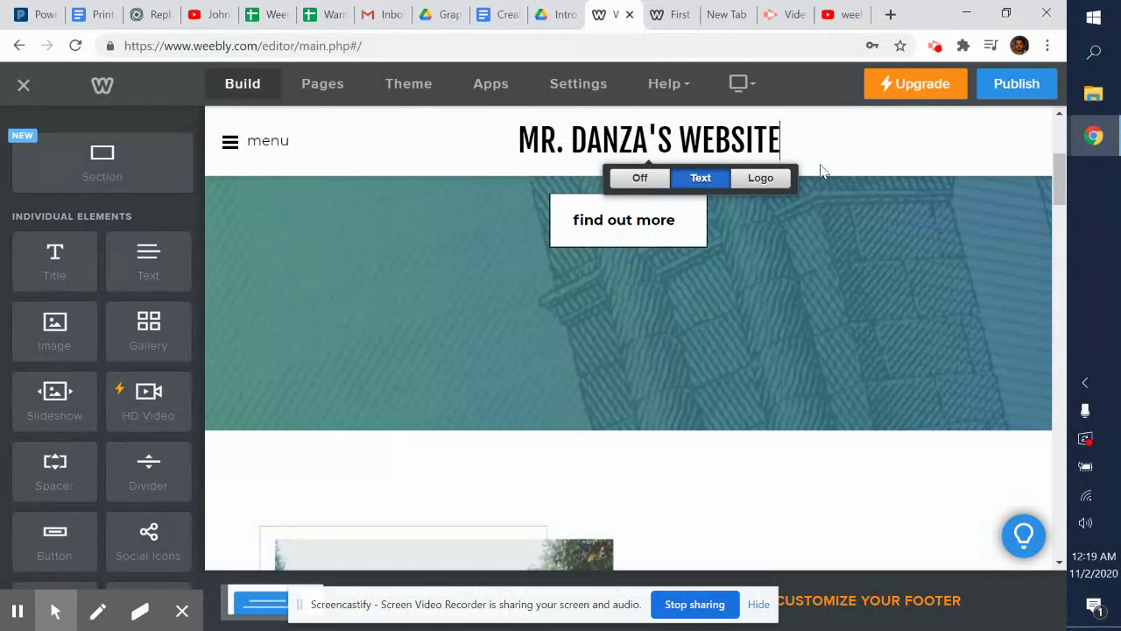
pyautogui.click(846, 275)
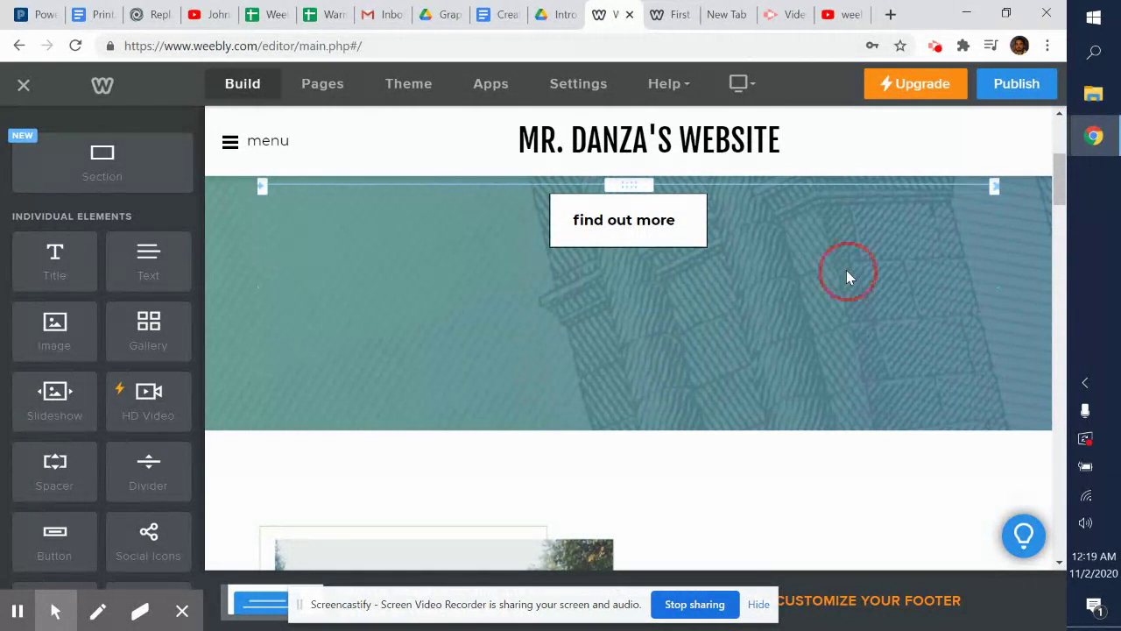
# Step: Delete the "find out more" button from the Financial Freedom banner on the home page
pyautogui.click(876, 213)
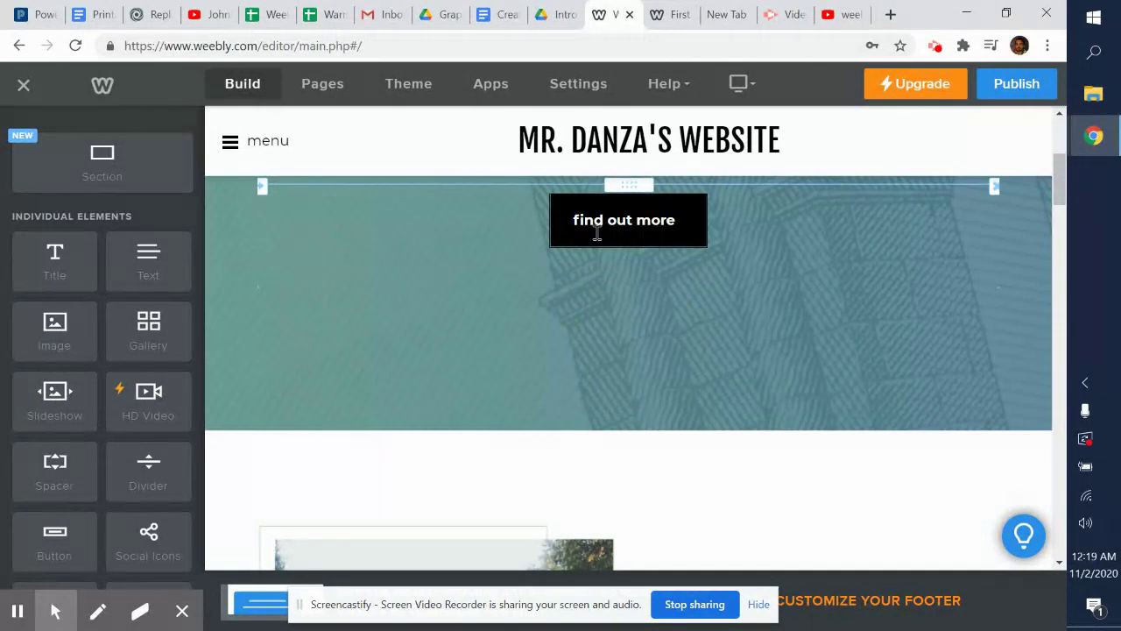
pyautogui.click(658, 221)
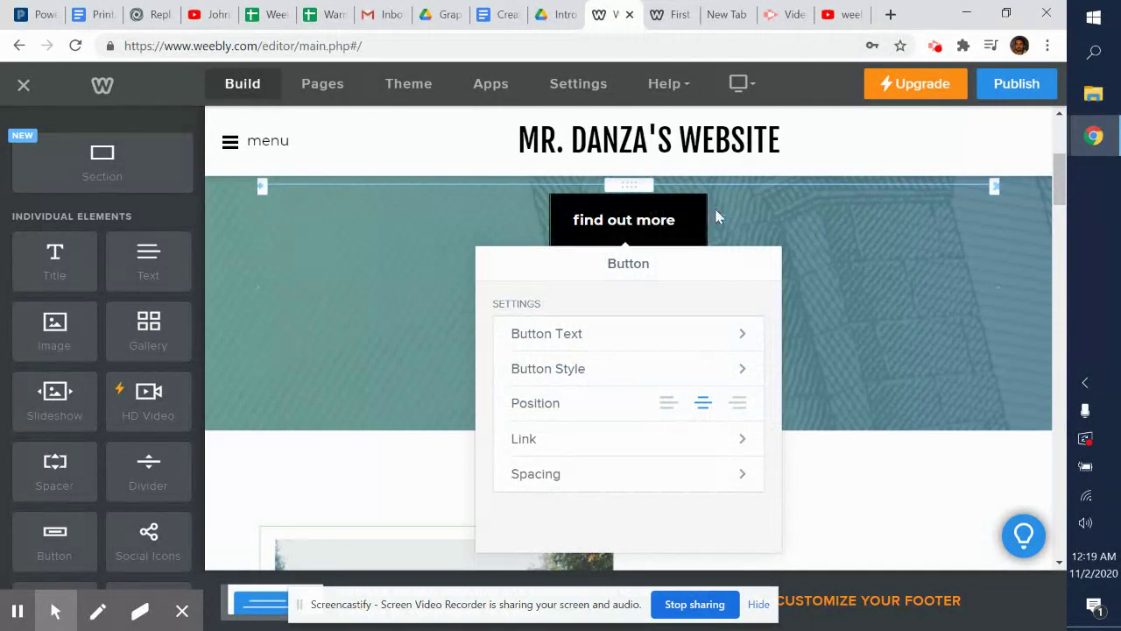
pyautogui.click(882, 278)
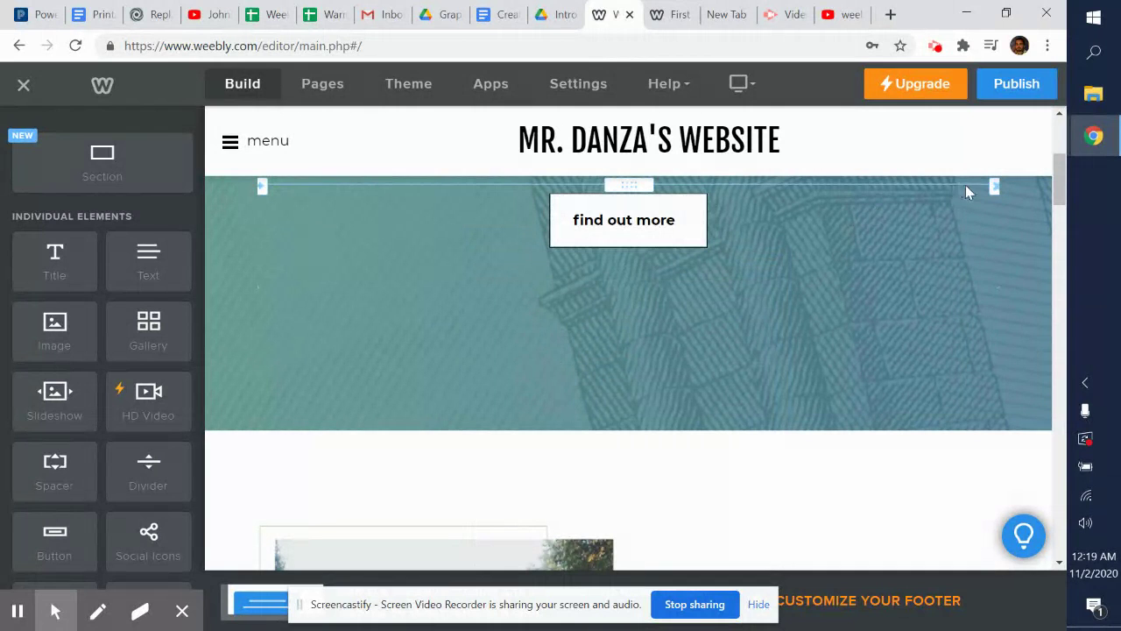
pyautogui.click(996, 188)
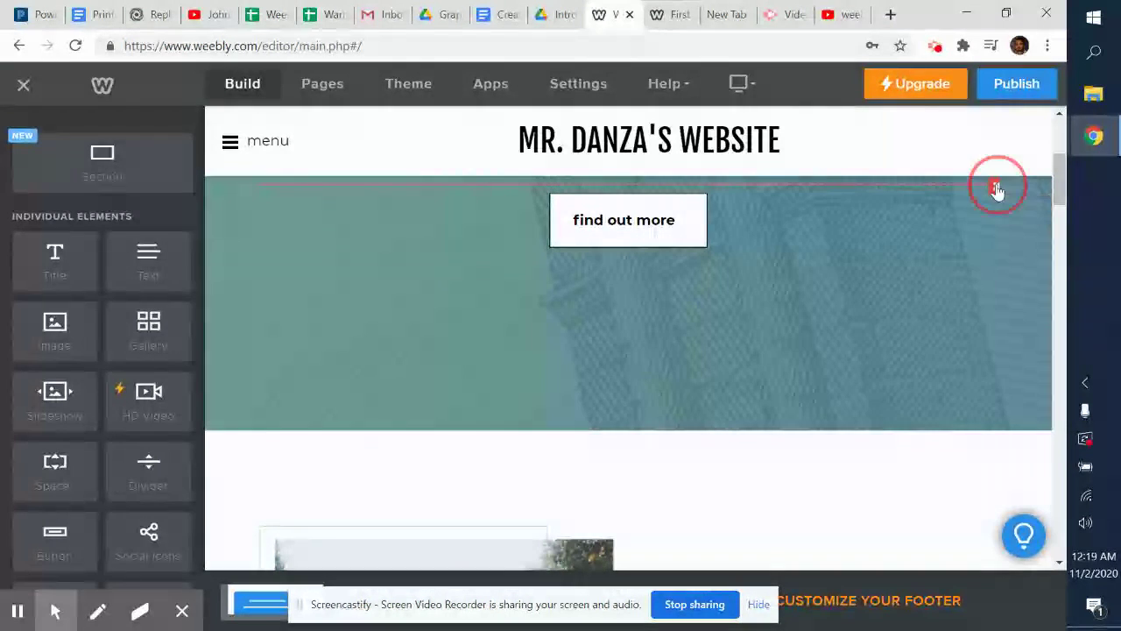
pyautogui.click(961, 138)
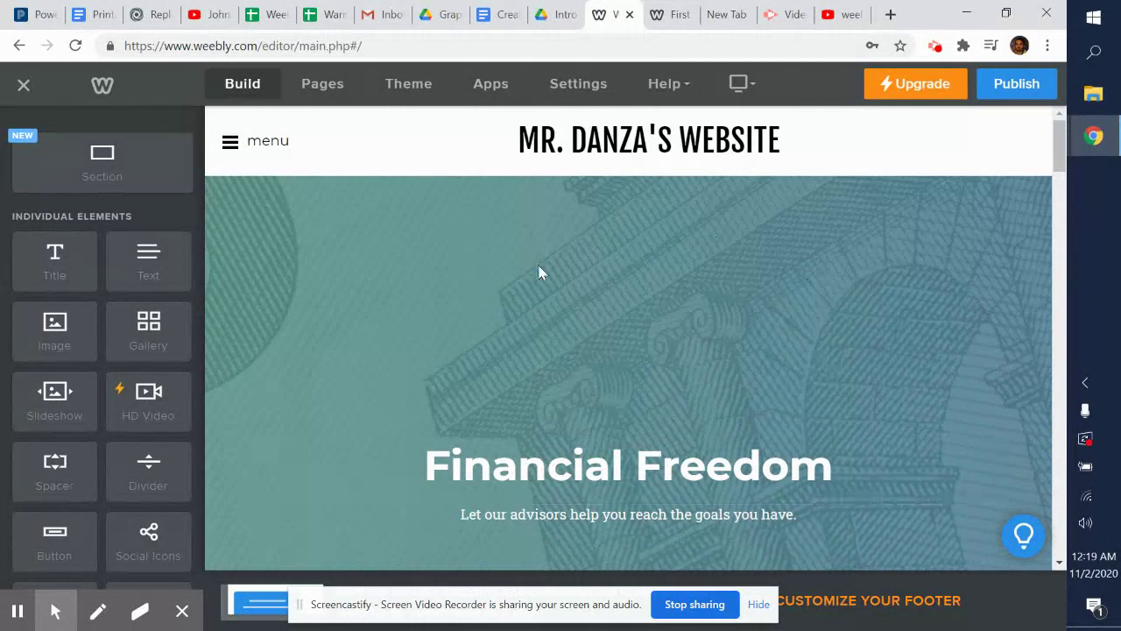
# Step: Replace the home page header's background image with the ProRosterVsDelaware picture uploaded from the computer's Pictures folder
pyautogui.click(703, 280)
pyautogui.scroll(-5, 704, 283)
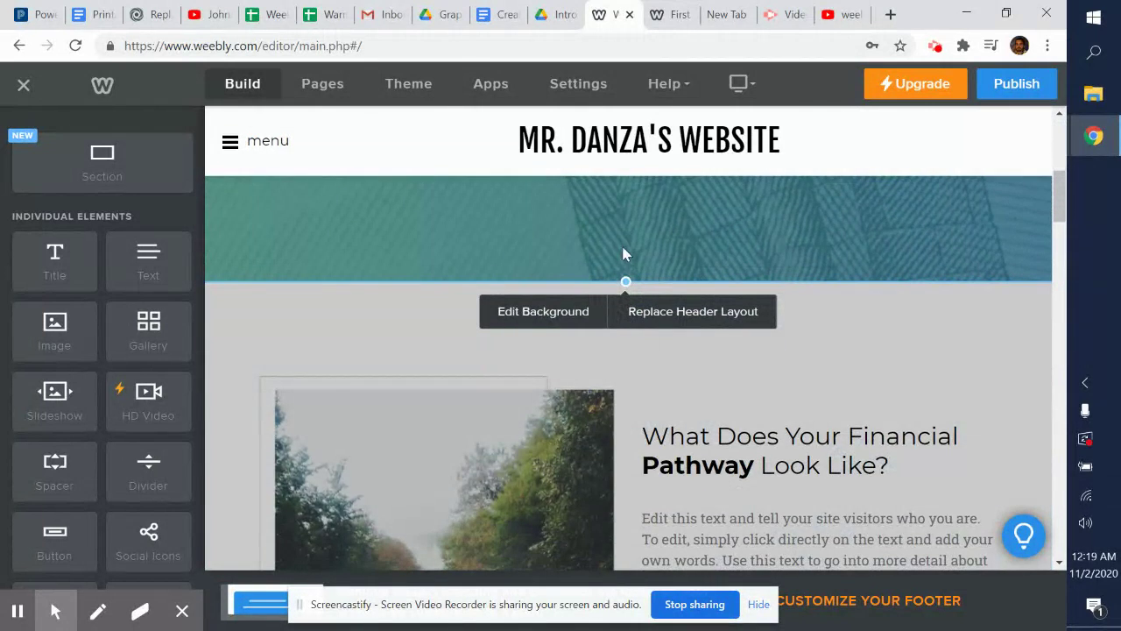
pyautogui.click(527, 314)
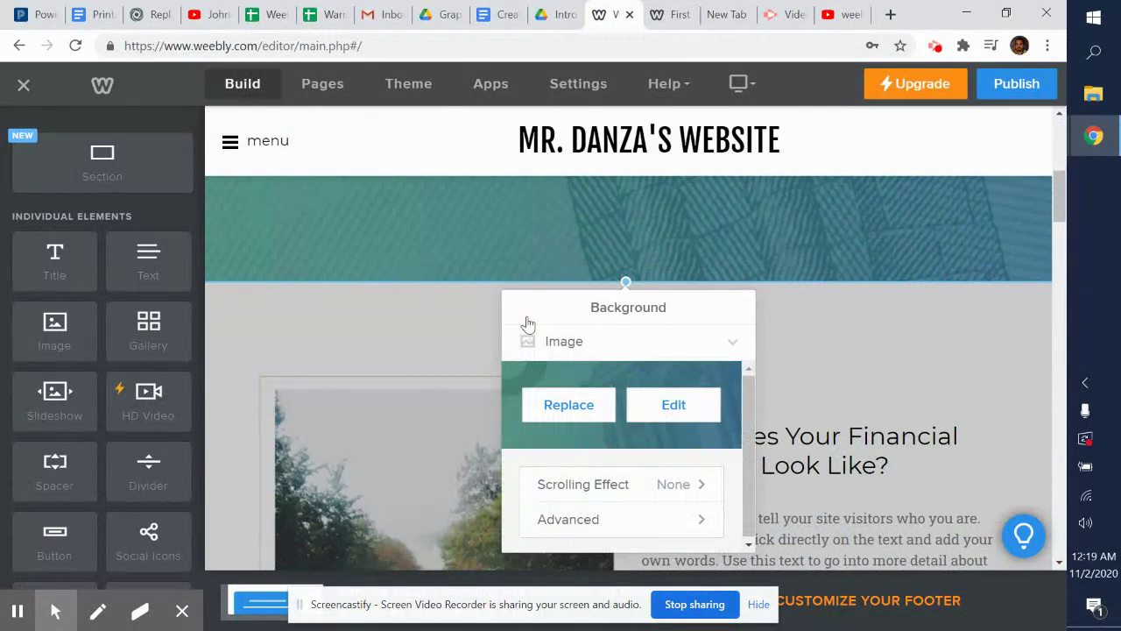
pyautogui.click(593, 410)
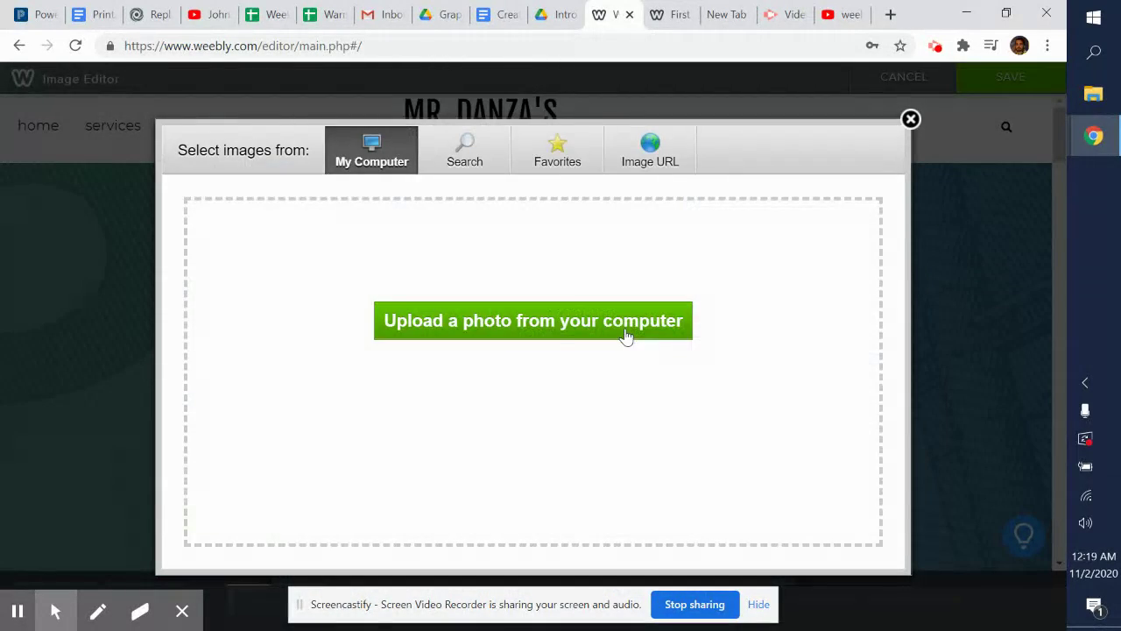
pyautogui.click(554, 322)
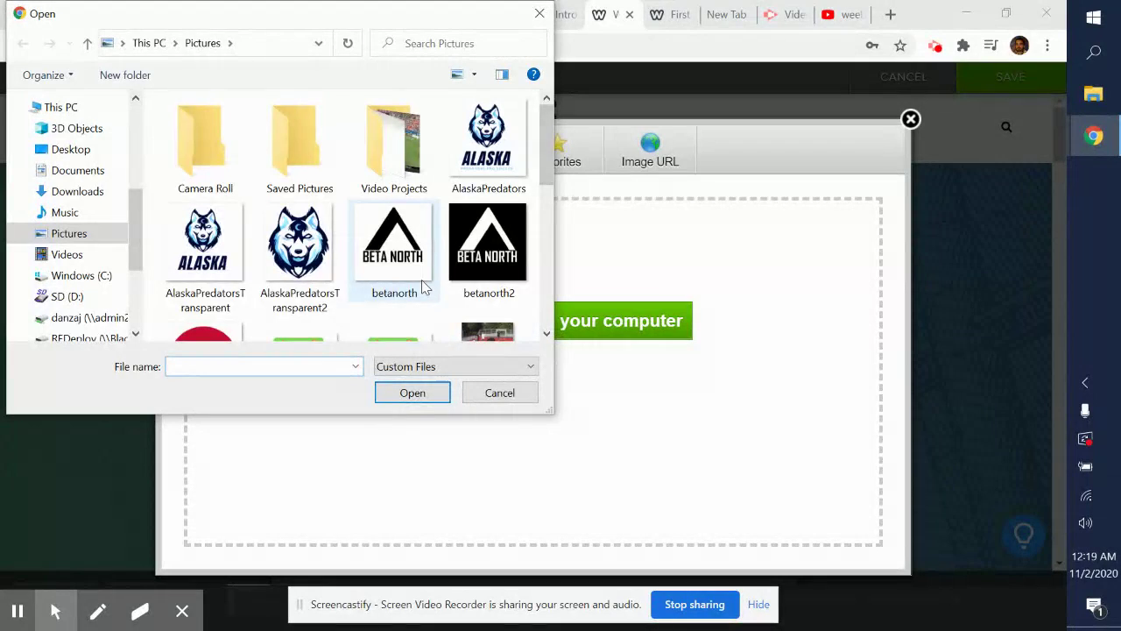
pyautogui.scroll(-5, 421, 282)
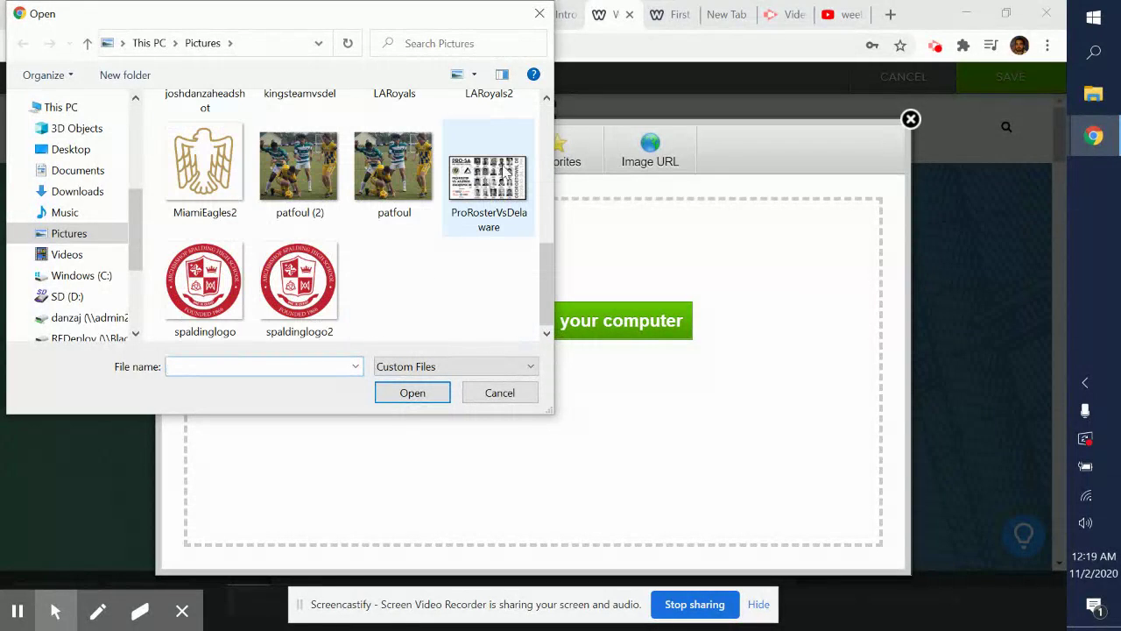
pyautogui.doubleClick(501, 188)
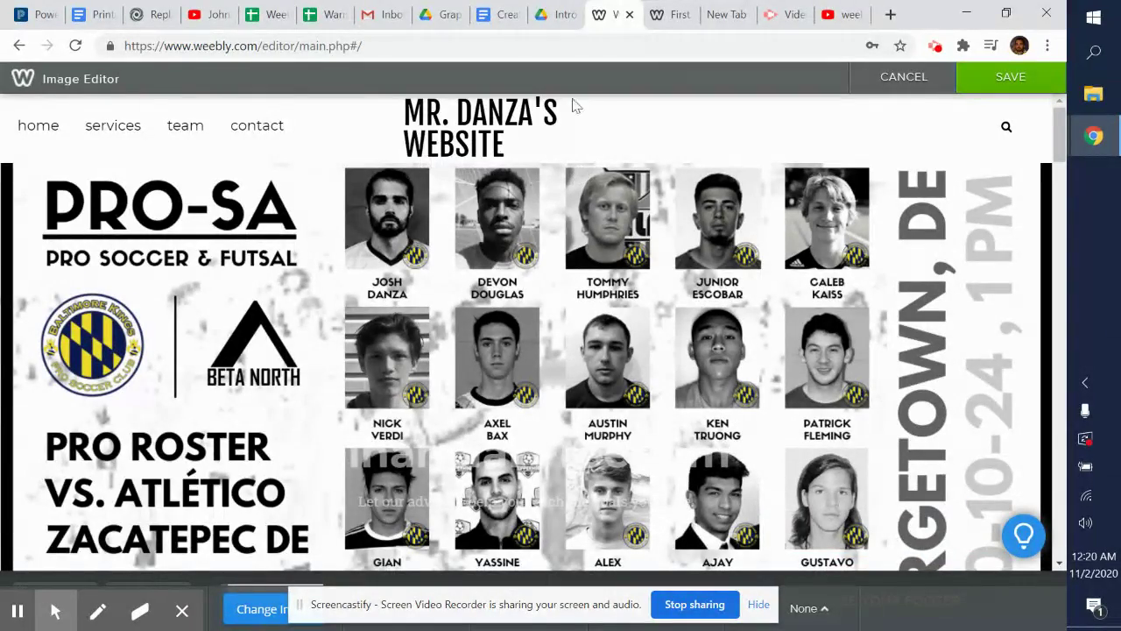
# Step: Check the new header image from top to bottom in the page preview and save it
pyautogui.scroll(-9, 477, 282)
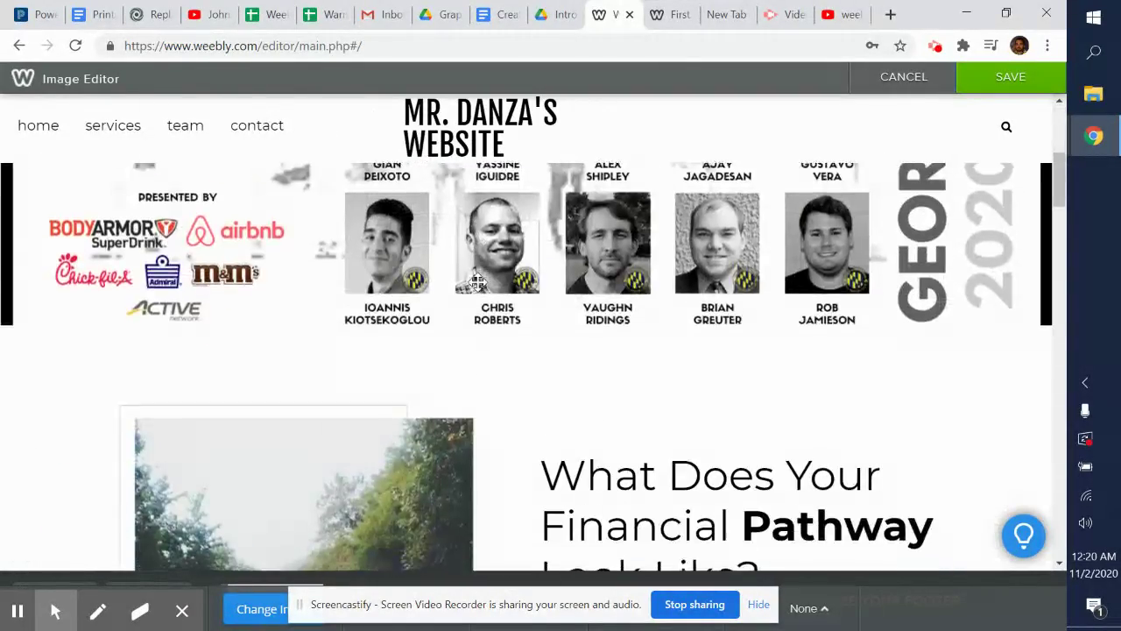
pyautogui.scroll(5, 478, 282)
pyautogui.scroll(3, 477, 282)
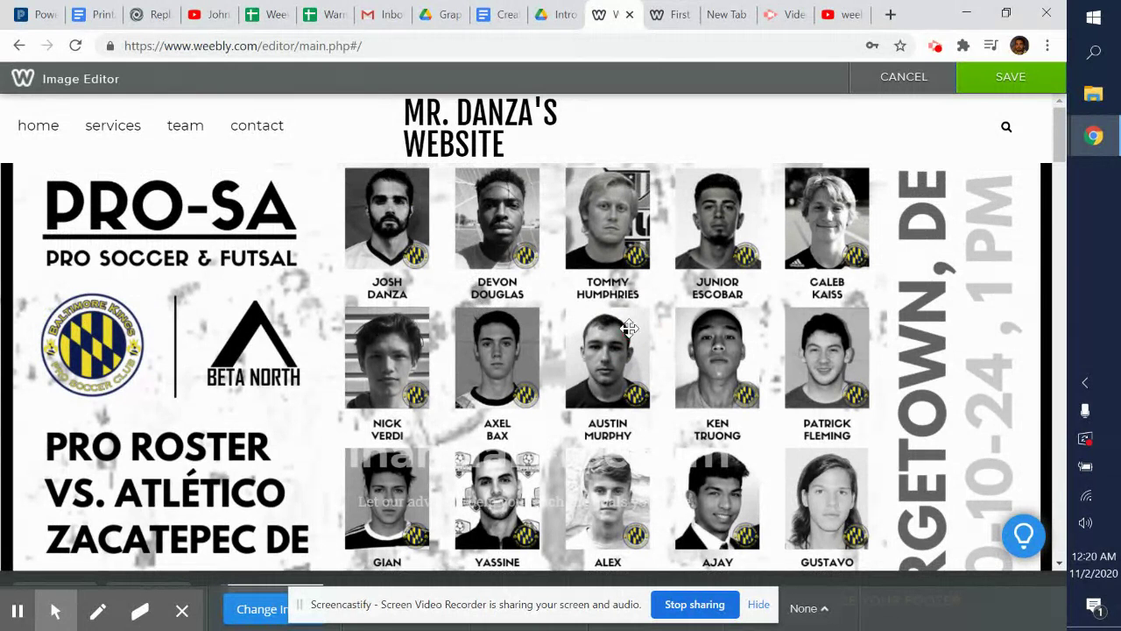
pyautogui.scroll(-6, 959, 418)
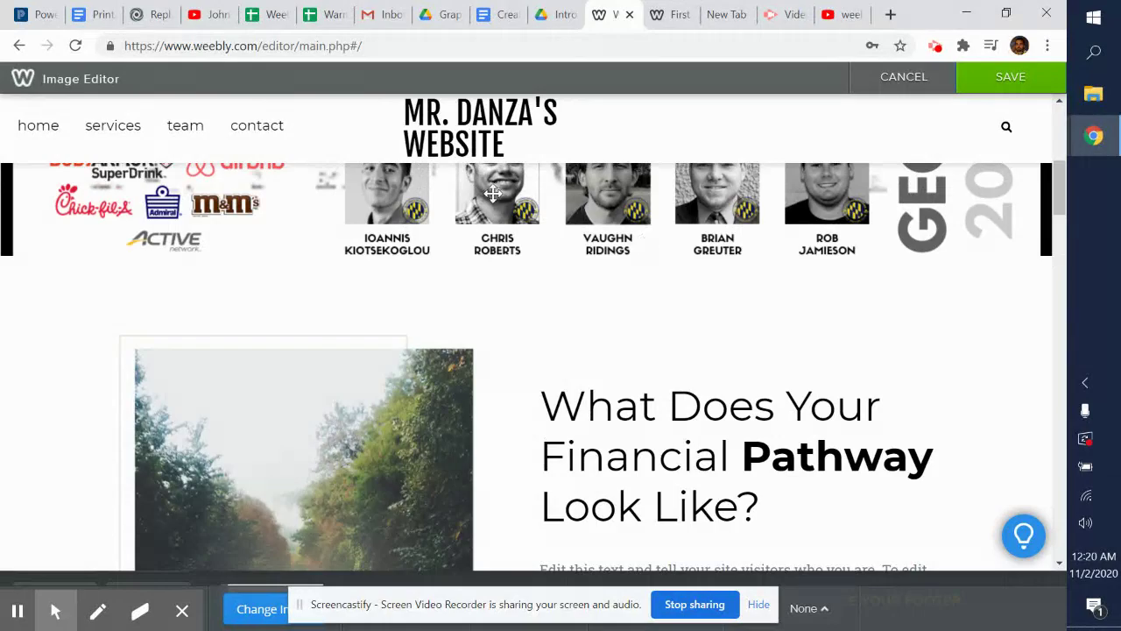
pyautogui.scroll(-1, 496, 201)
pyautogui.scroll(6, 639, 408)
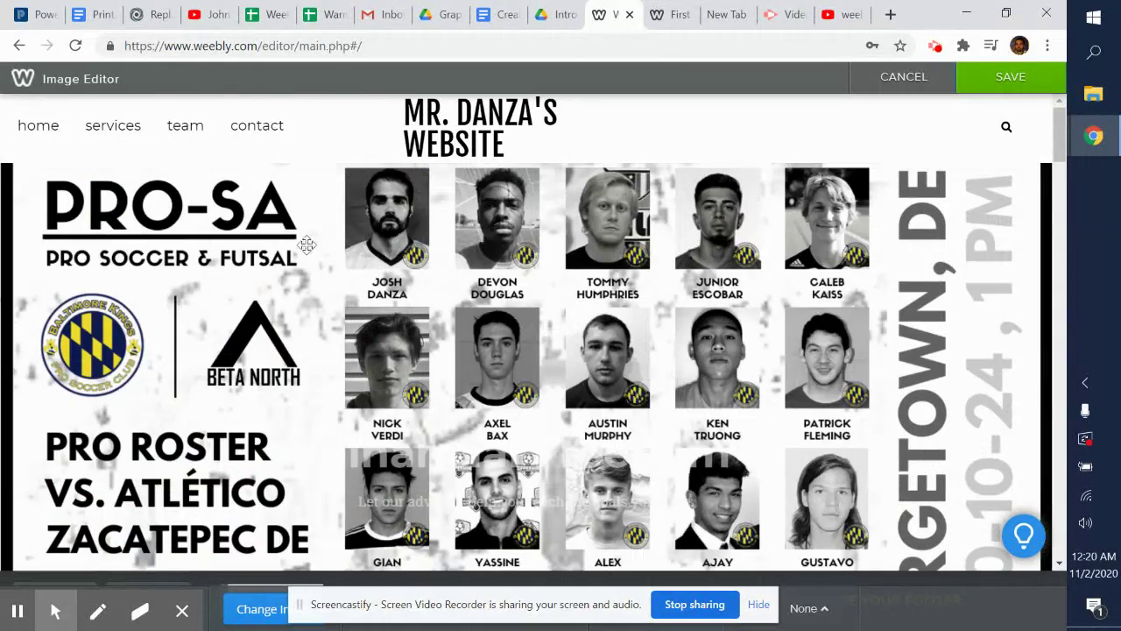
pyautogui.scroll(-5, 537, 252)
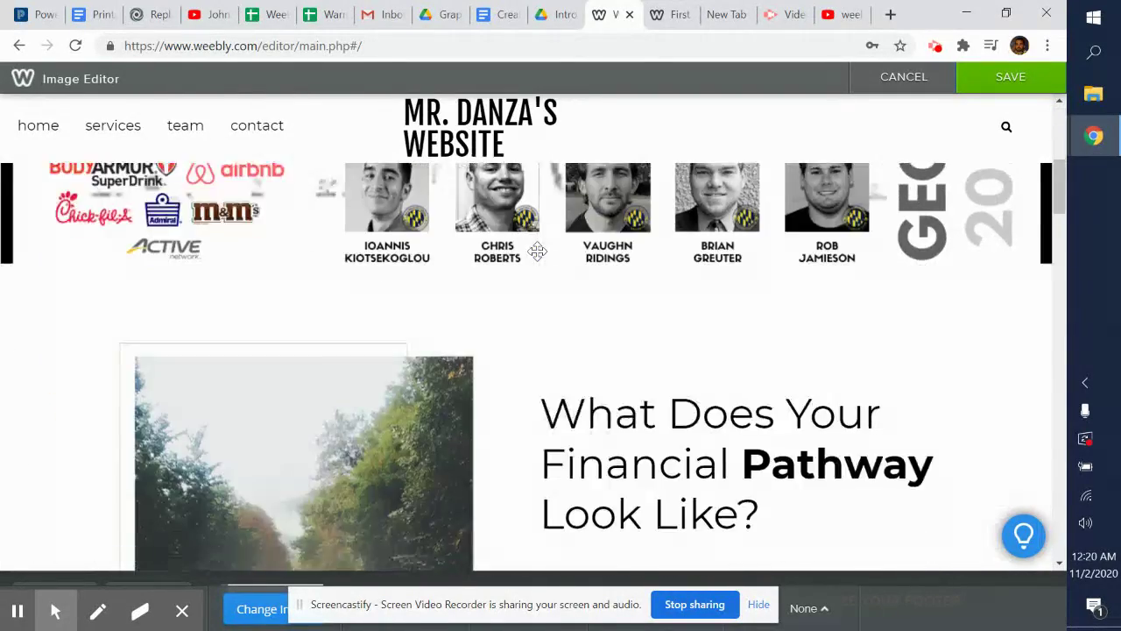
pyautogui.scroll(4, 537, 253)
pyautogui.scroll(-2, 537, 253)
pyautogui.scroll(2, 537, 252)
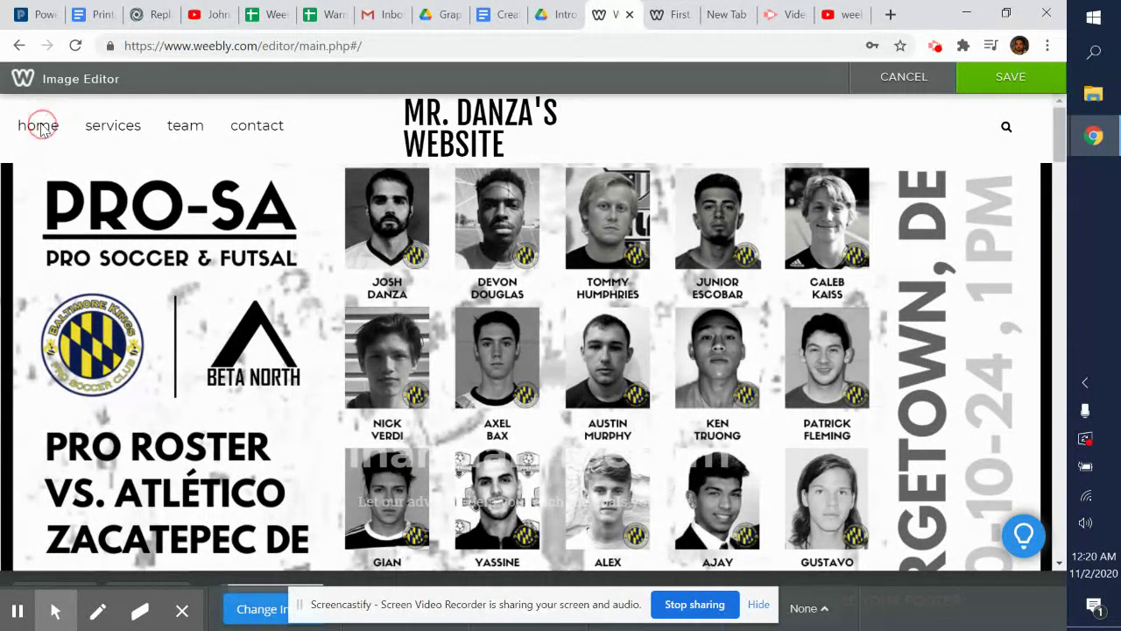
pyautogui.click(116, 128)
pyautogui.click(1025, 81)
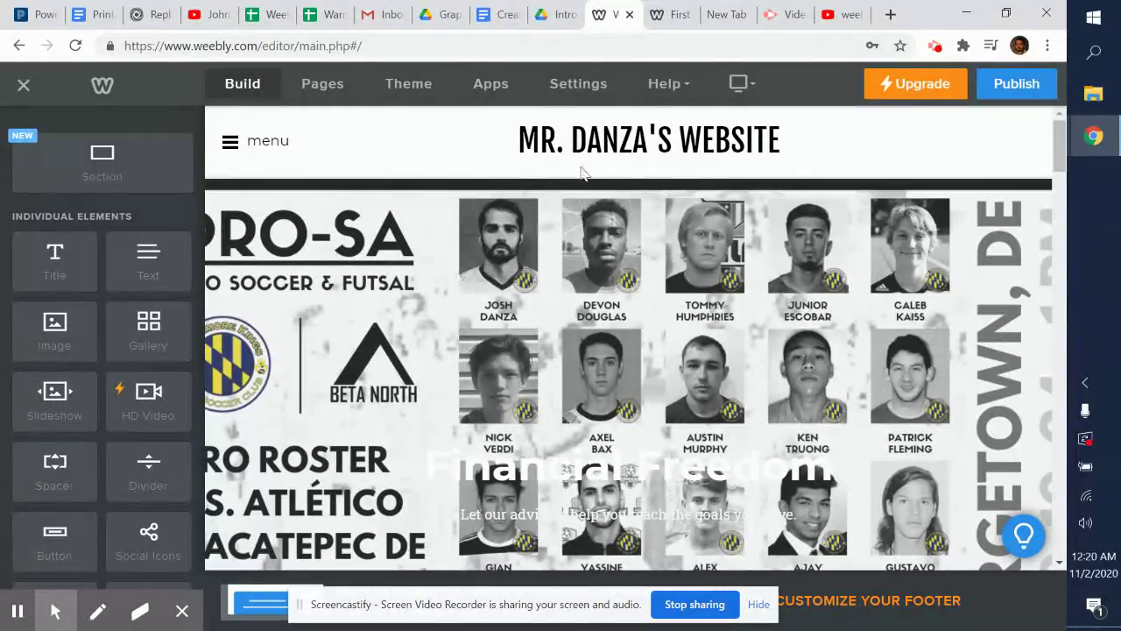
# Step: View the pages in the site's navigation menu and look over the home page below the header
pyautogui.click(278, 138)
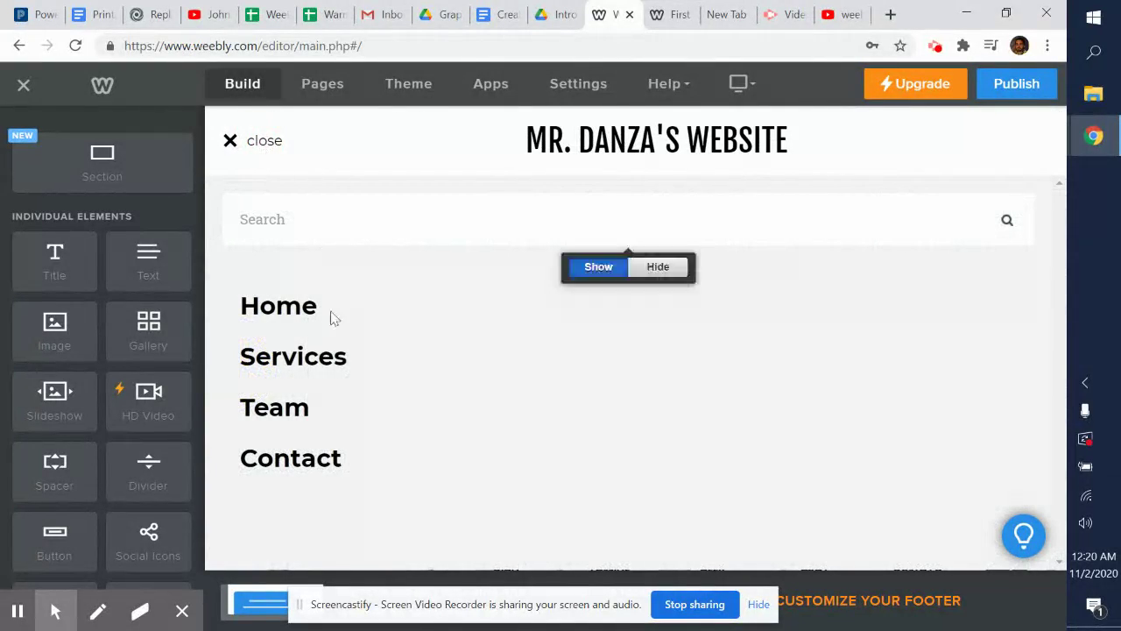
pyautogui.click(265, 139)
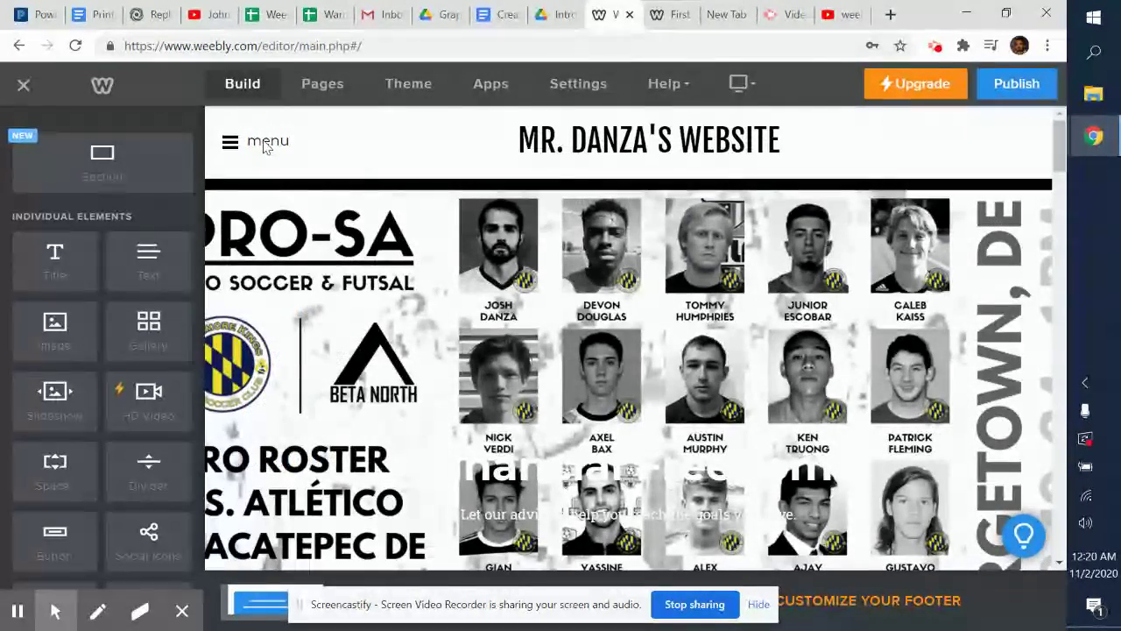
pyautogui.scroll(-10, 459, 329)
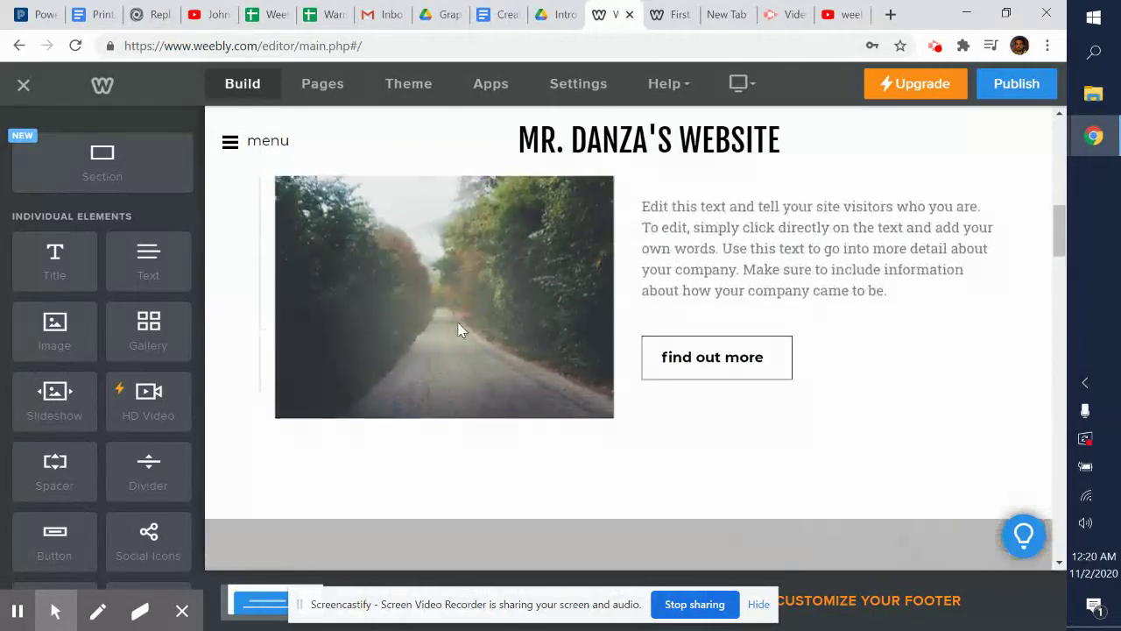
pyautogui.scroll(6, 459, 330)
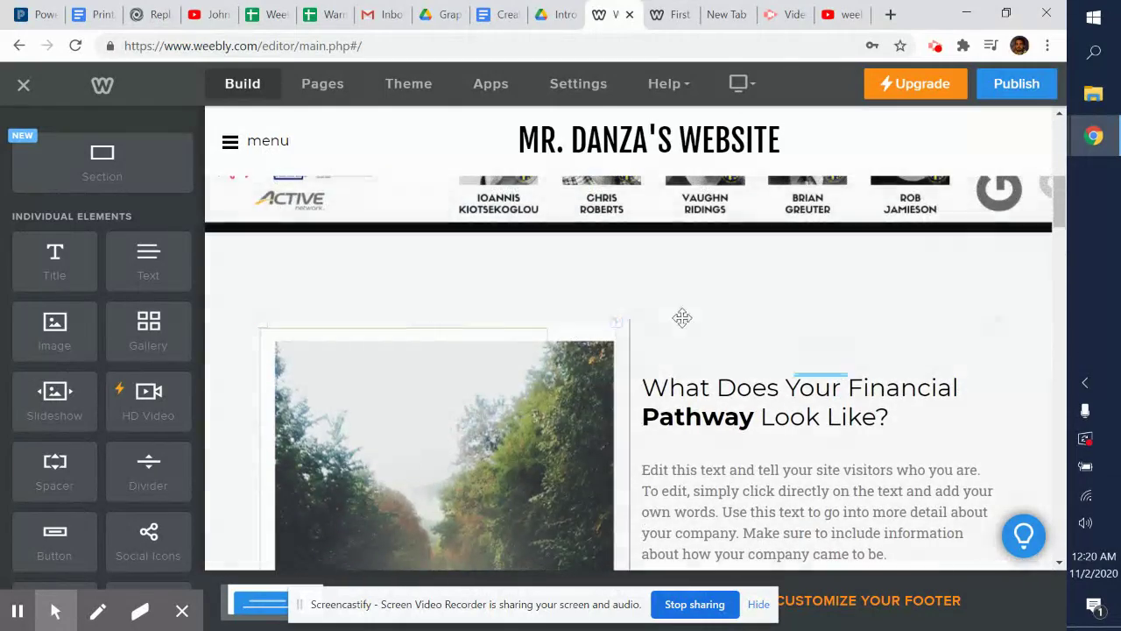
pyautogui.scroll(3, 476, 325)
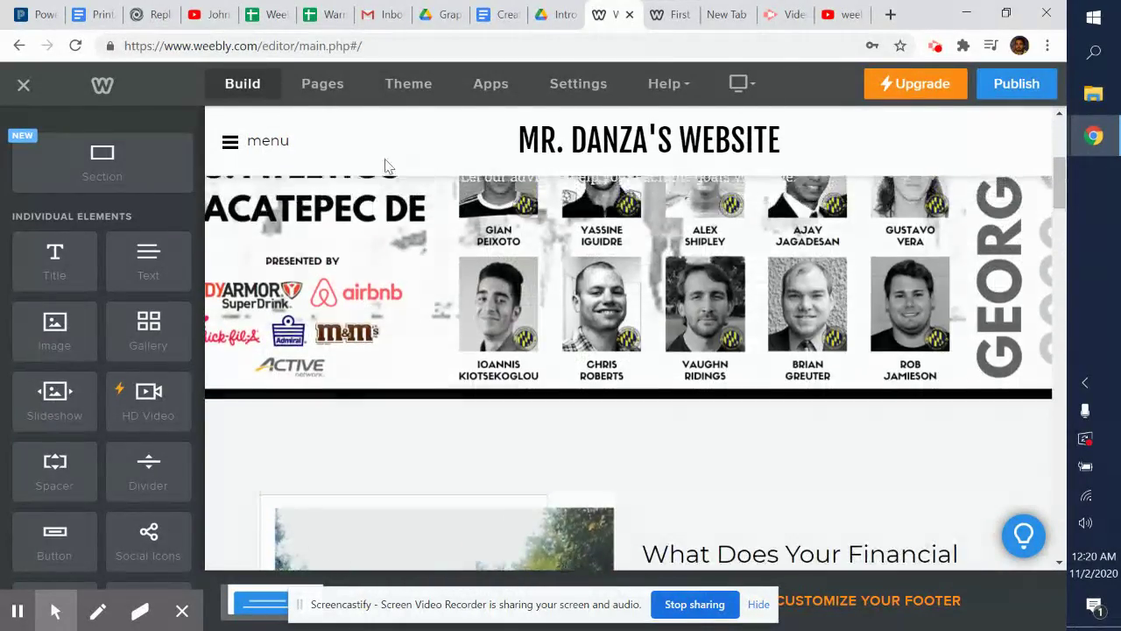
# Step: Open the Services page's settings and view the site's navigation menu
pyautogui.click(322, 85)
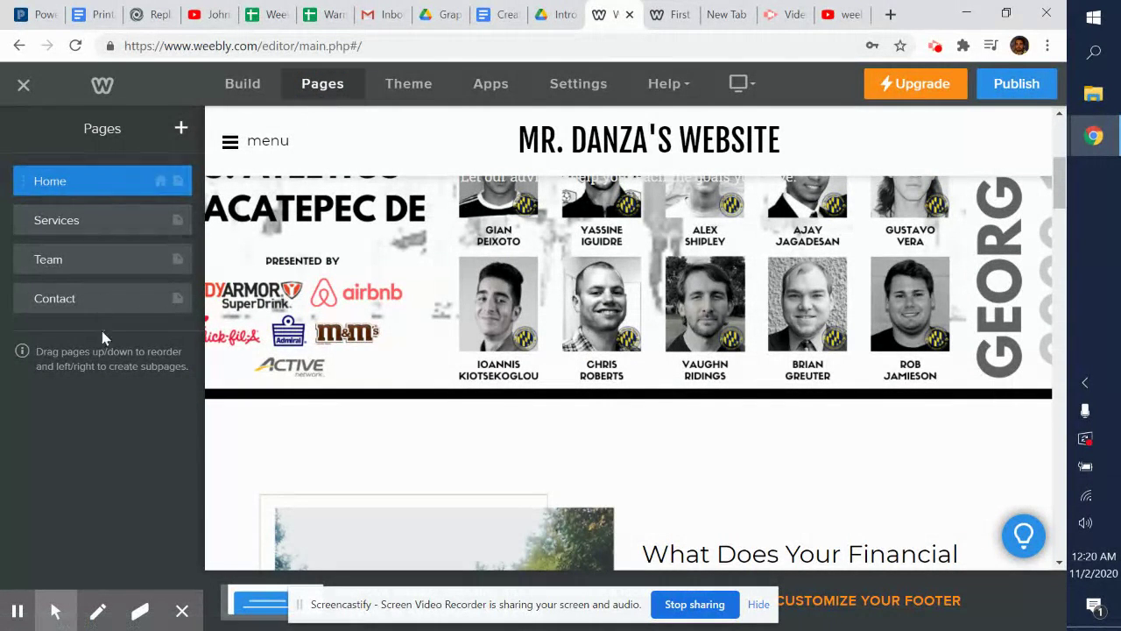
pyautogui.click(131, 228)
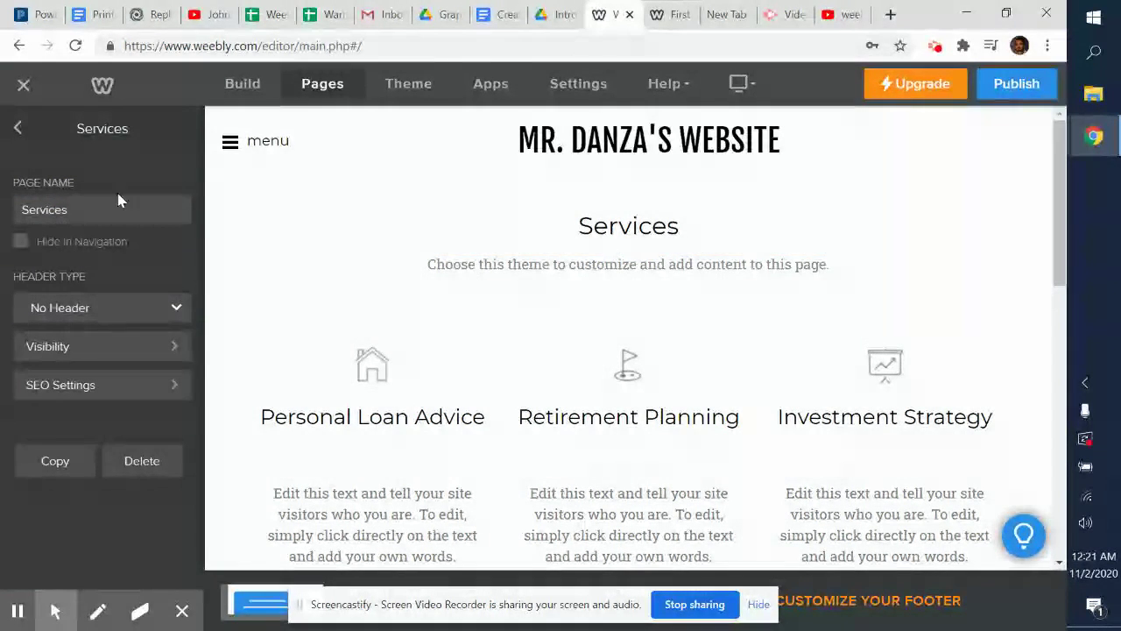
pyautogui.click(243, 152)
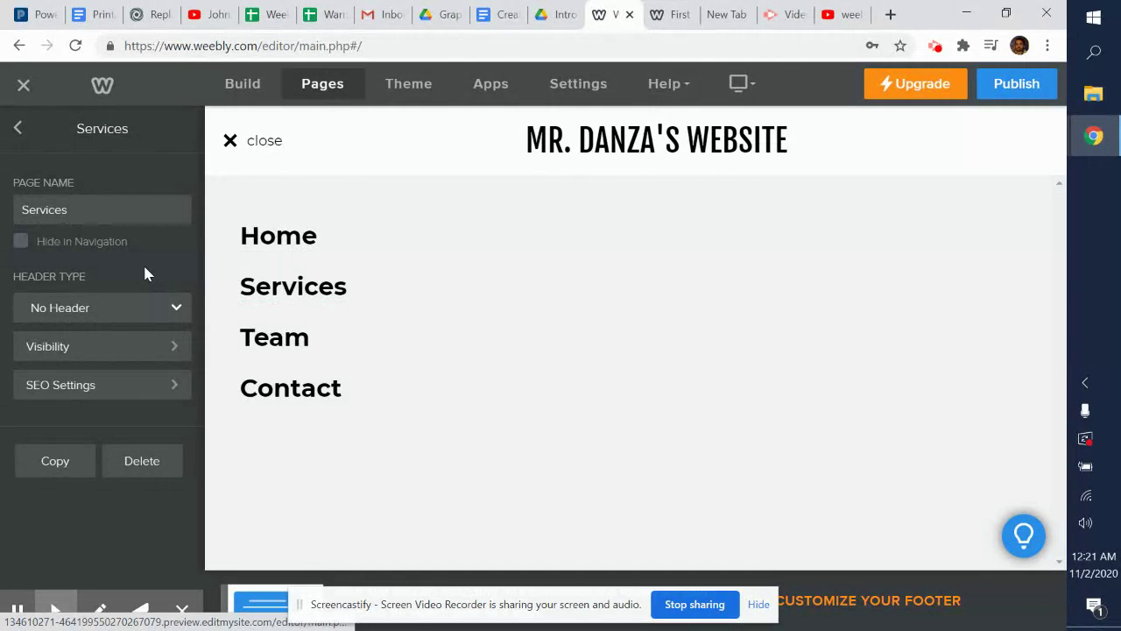
# Step: Try hiding the Services page in navigation, restore it, and check the site menu each time
pyautogui.click(22, 243)
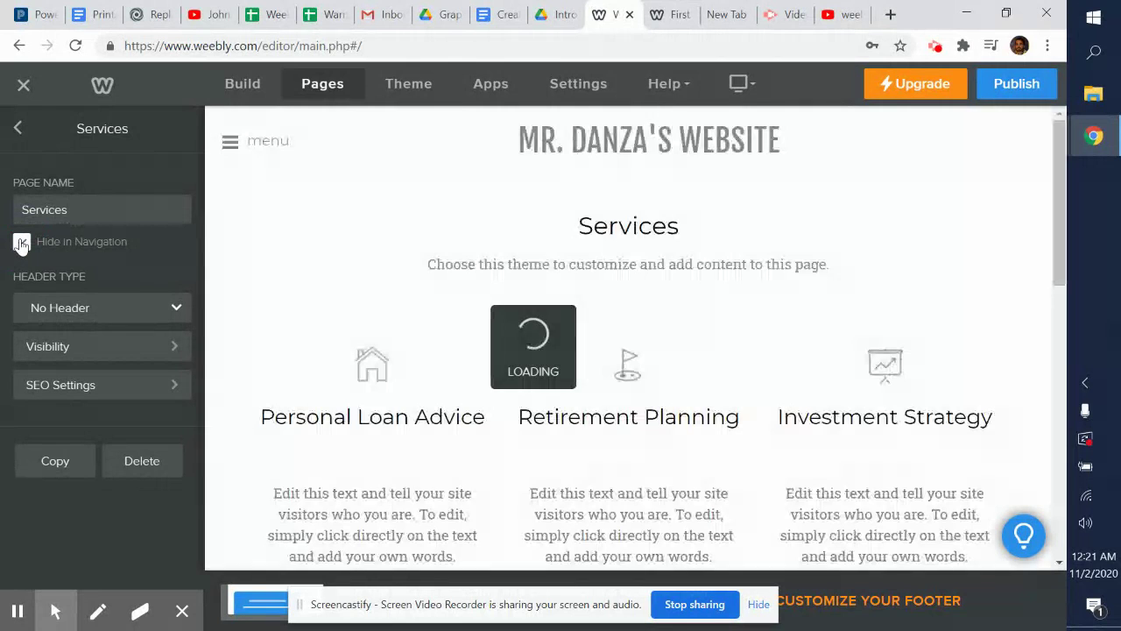
pyautogui.click(231, 143)
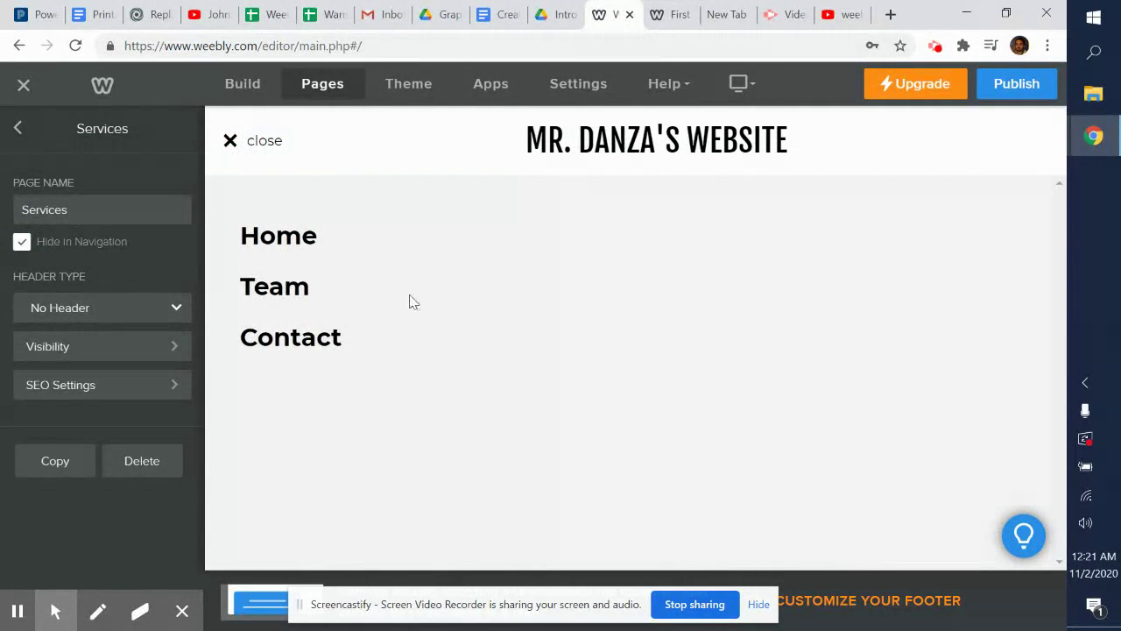
pyautogui.click(22, 243)
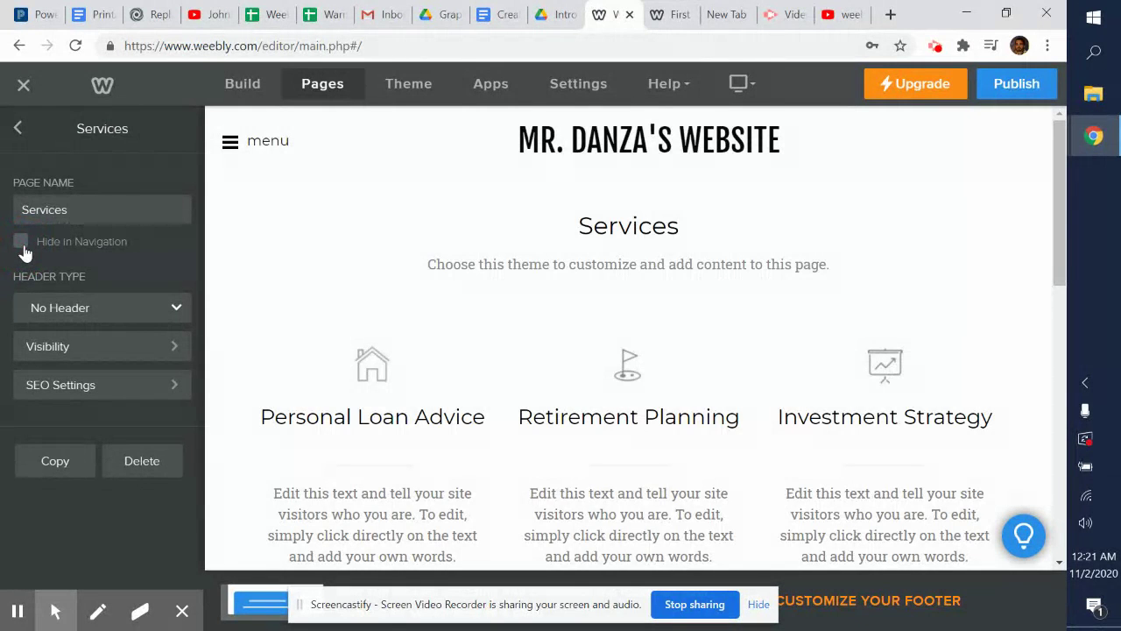
pyautogui.click(231, 141)
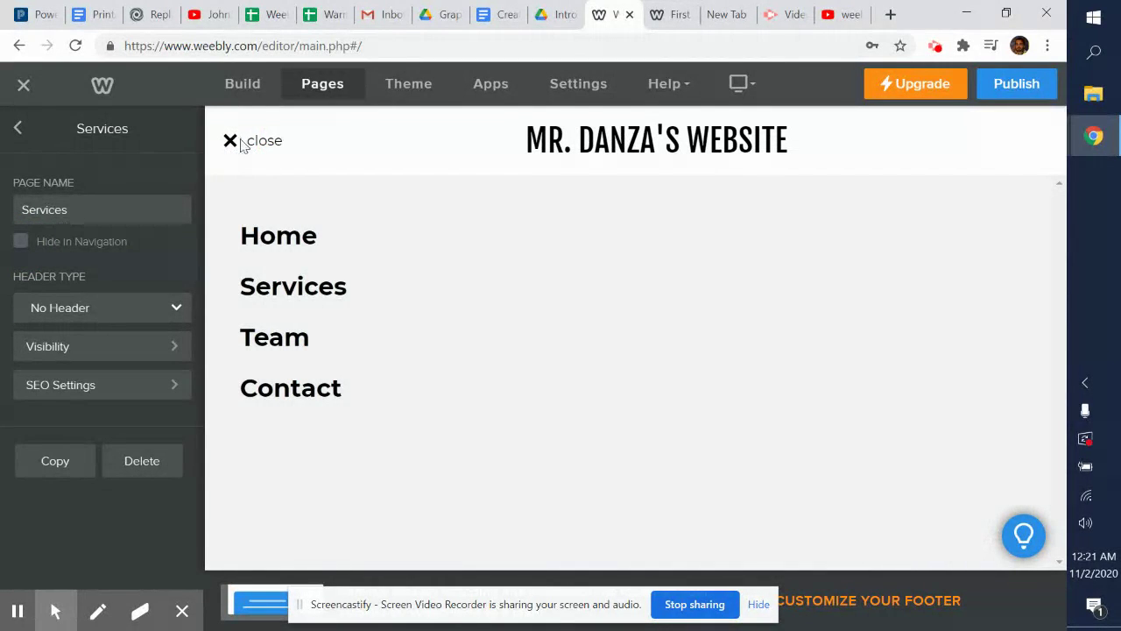
pyautogui.click(242, 143)
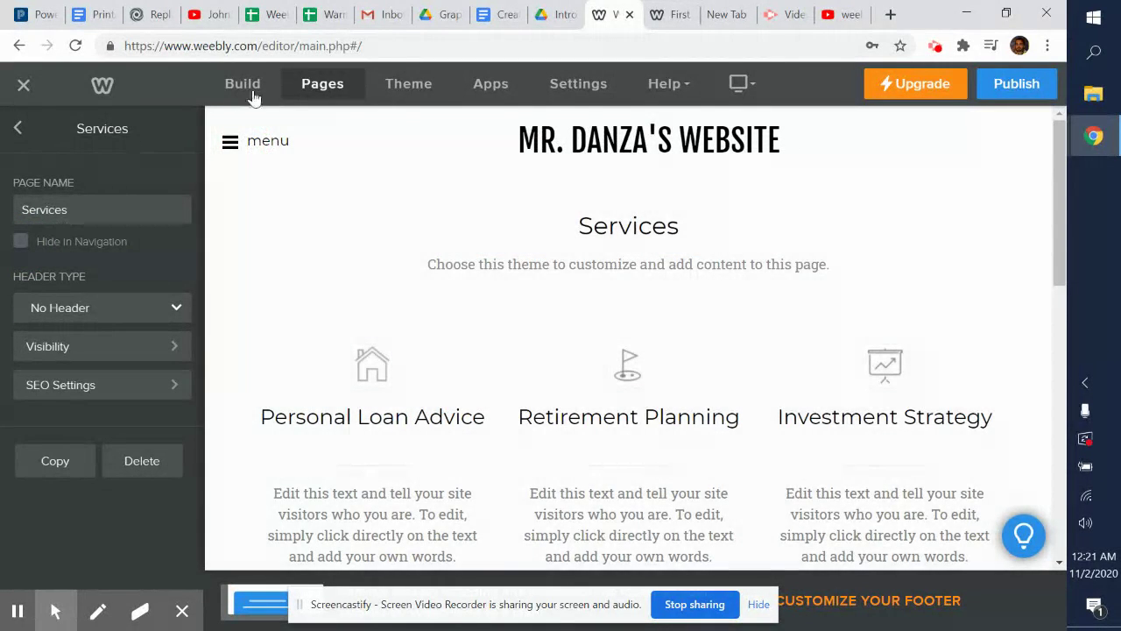
# Step: Open the Team page and look through its intro text, member photos and job titles
pyautogui.click(18, 132)
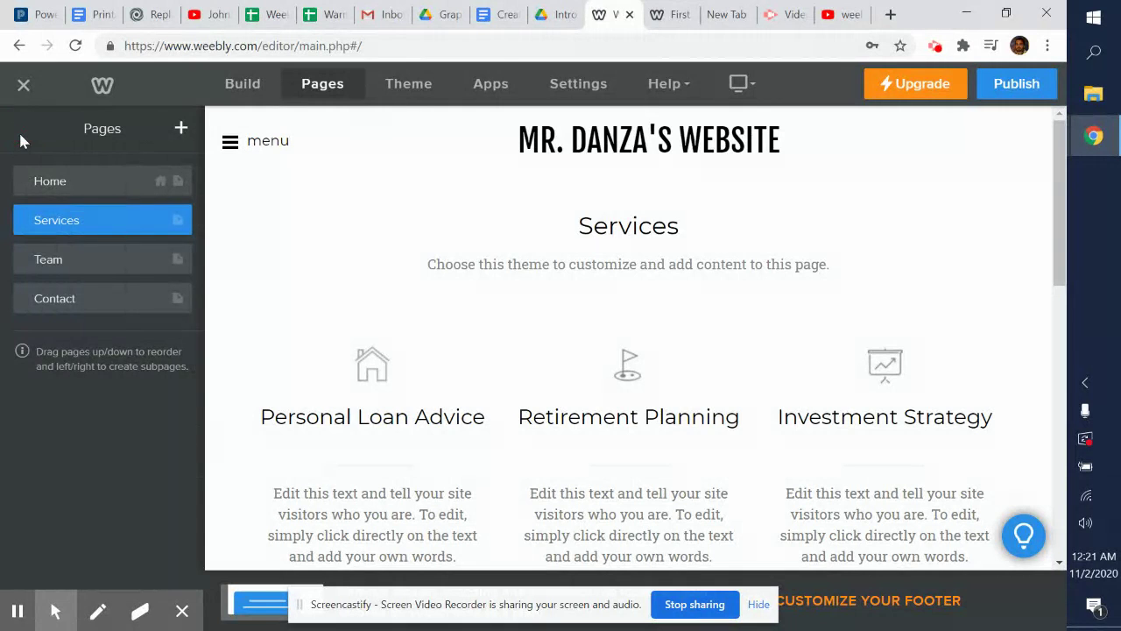
pyautogui.click(99, 256)
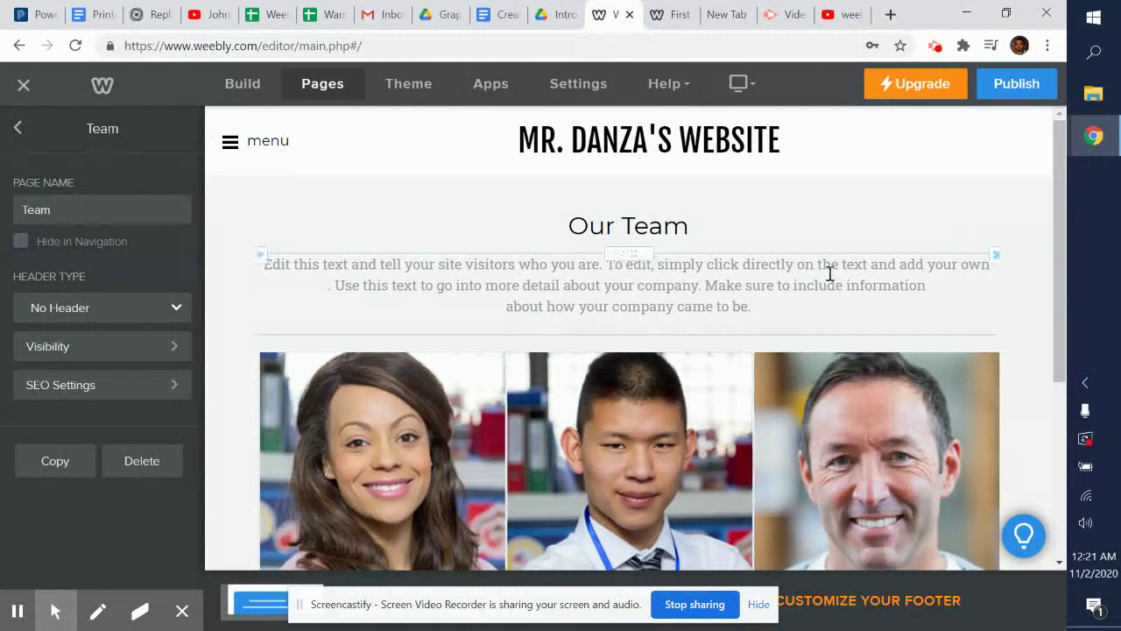
pyautogui.scroll(-3, 682, 429)
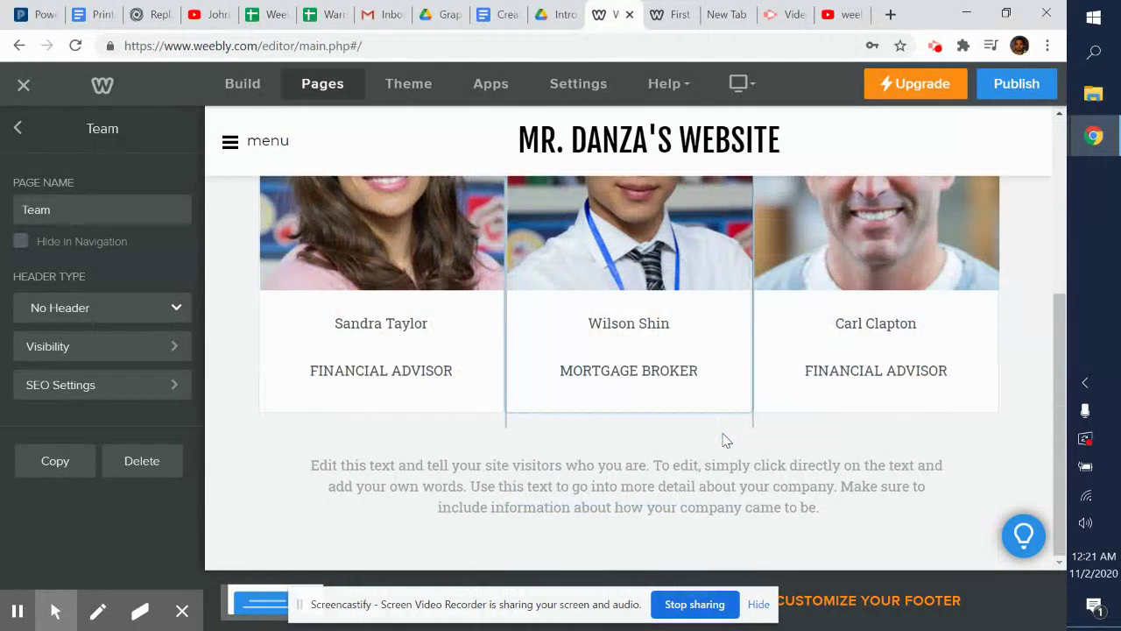
pyautogui.scroll(3, 726, 438)
pyautogui.scroll(-2, 578, 453)
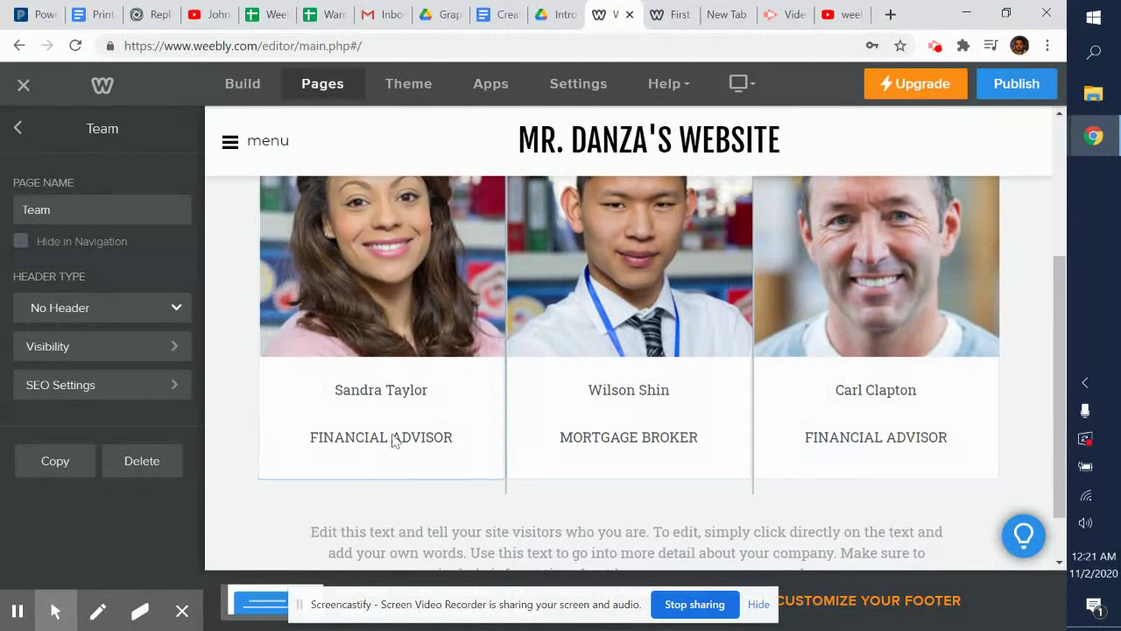
# Step: Open the Contact page, look through its intro text and map, and return to the list of pages
pyautogui.scroll(3, 897, 426)
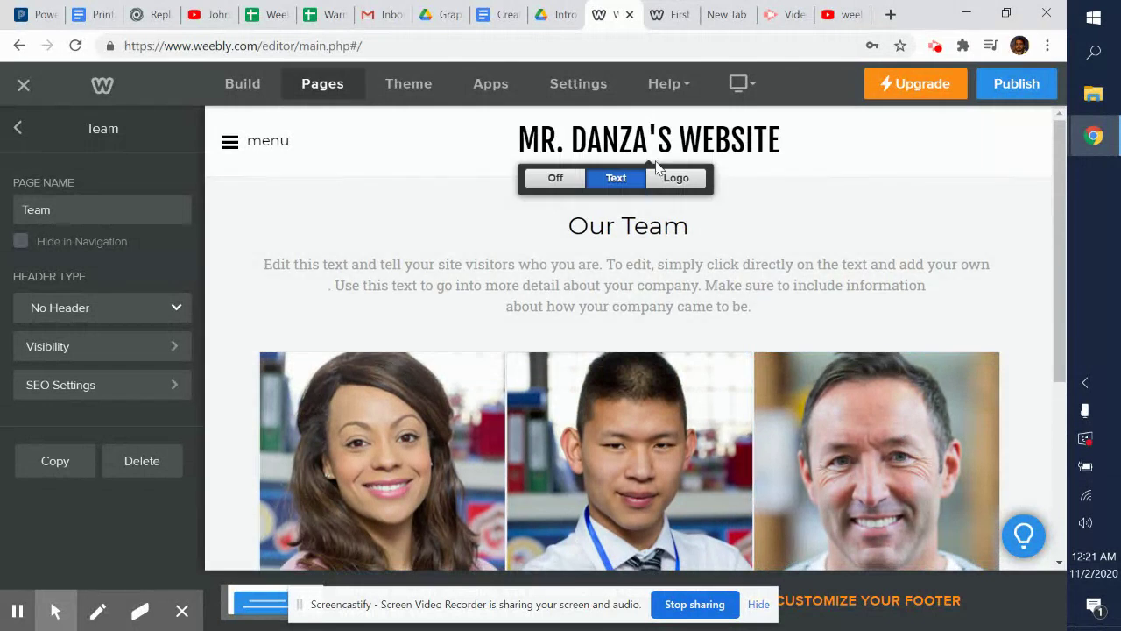
pyautogui.click(16, 131)
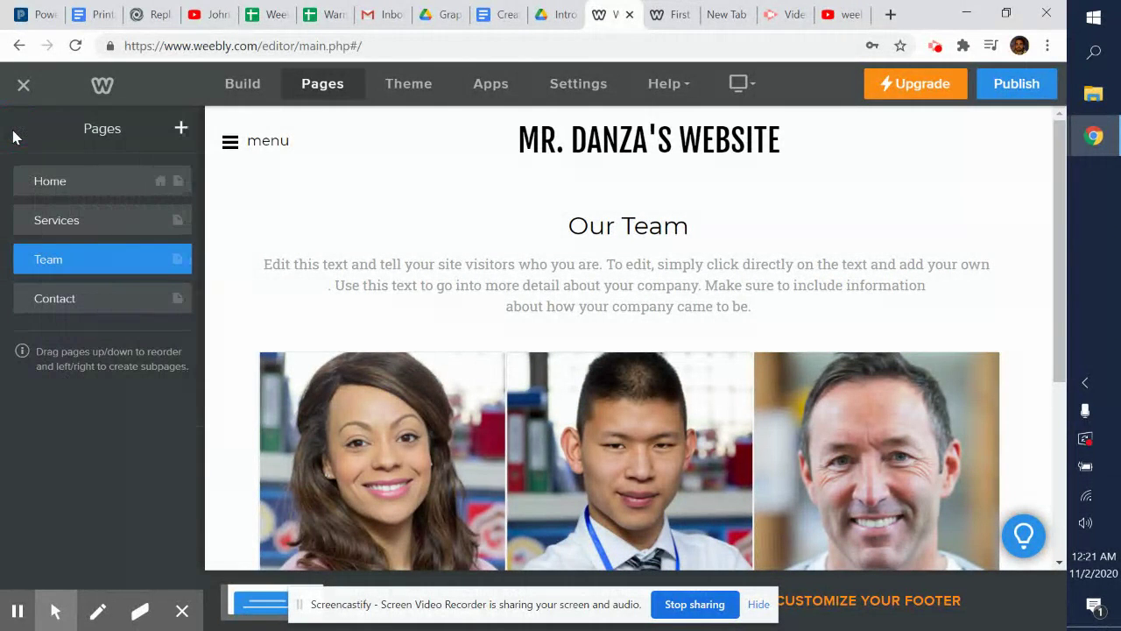
pyautogui.click(100, 299)
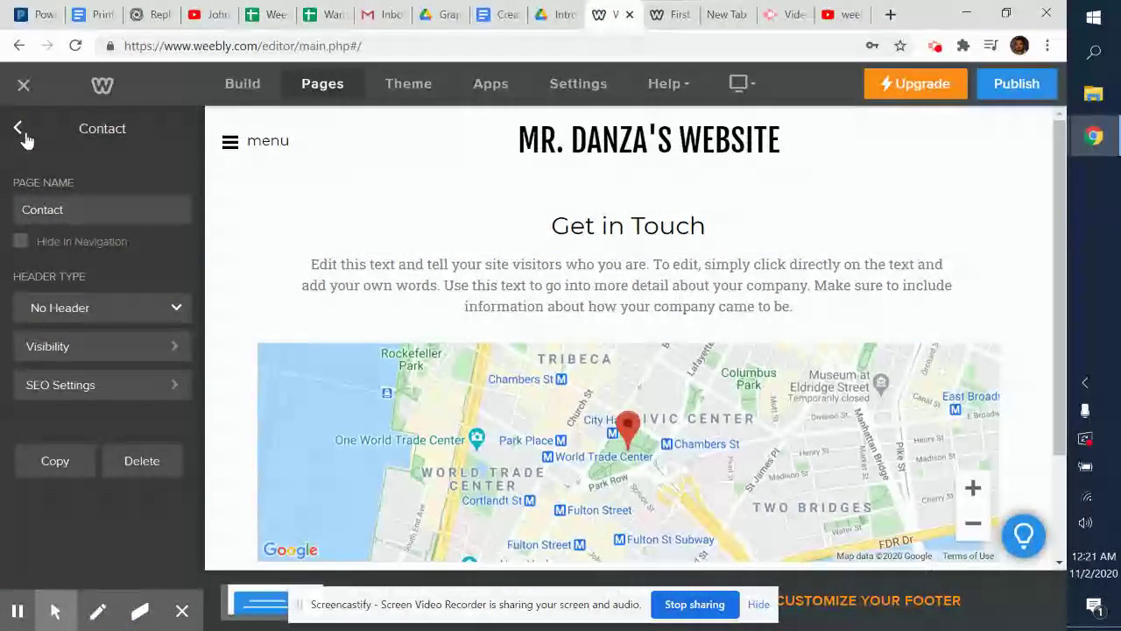
pyautogui.scroll(-3, 560, 320)
pyautogui.scroll(3, 561, 323)
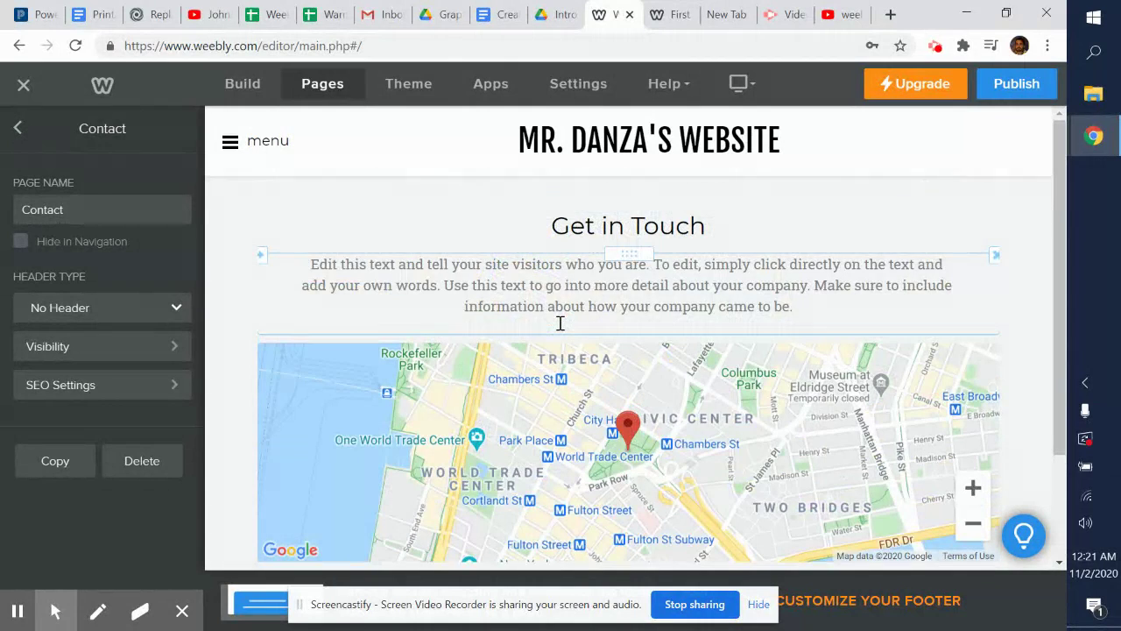
pyautogui.click(17, 128)
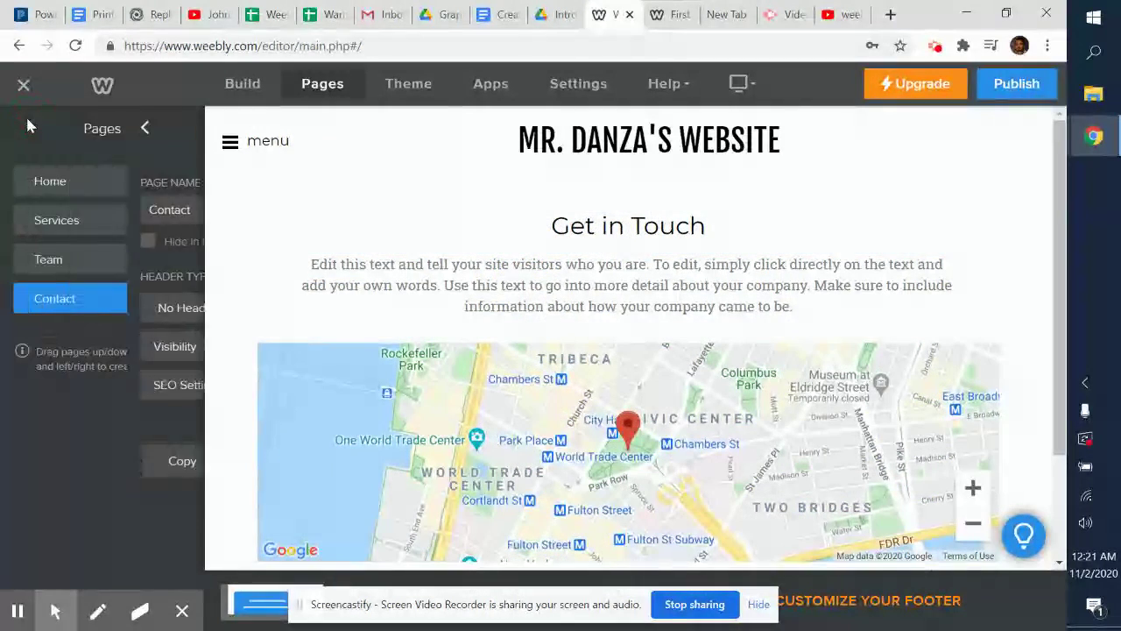
# Step: Add a Contact Form element to the Contact page between the intro text and the map
pyautogui.click(240, 94)
pyautogui.scroll(-2, 110, 428)
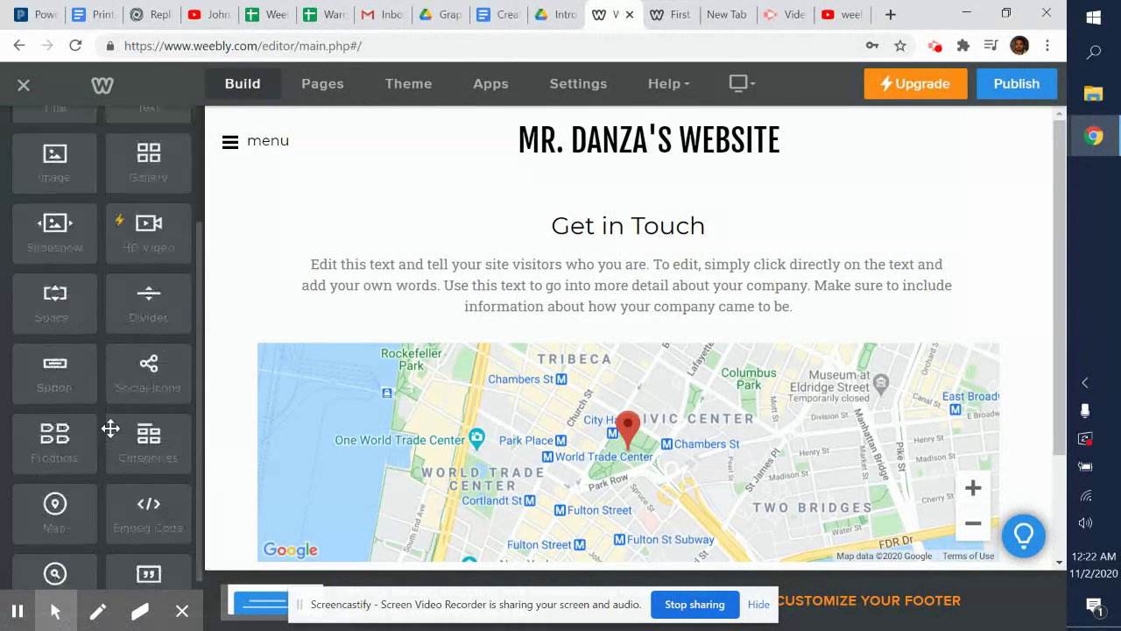
pyautogui.scroll(-4, 111, 428)
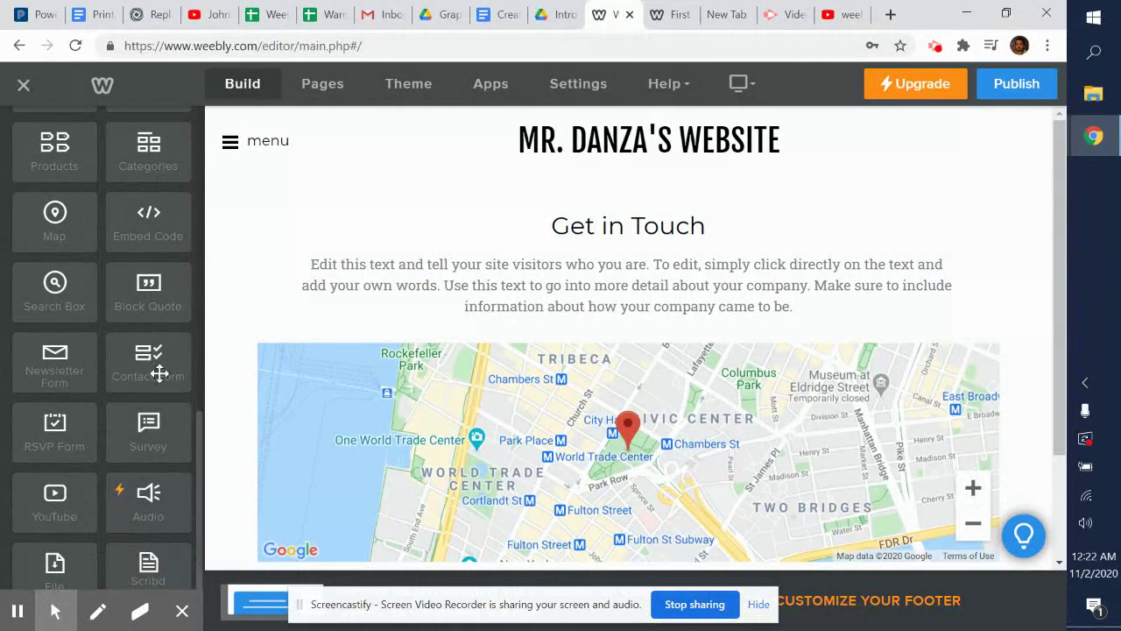
pyautogui.moveTo(165, 373); pyautogui.dragTo(556, 338)
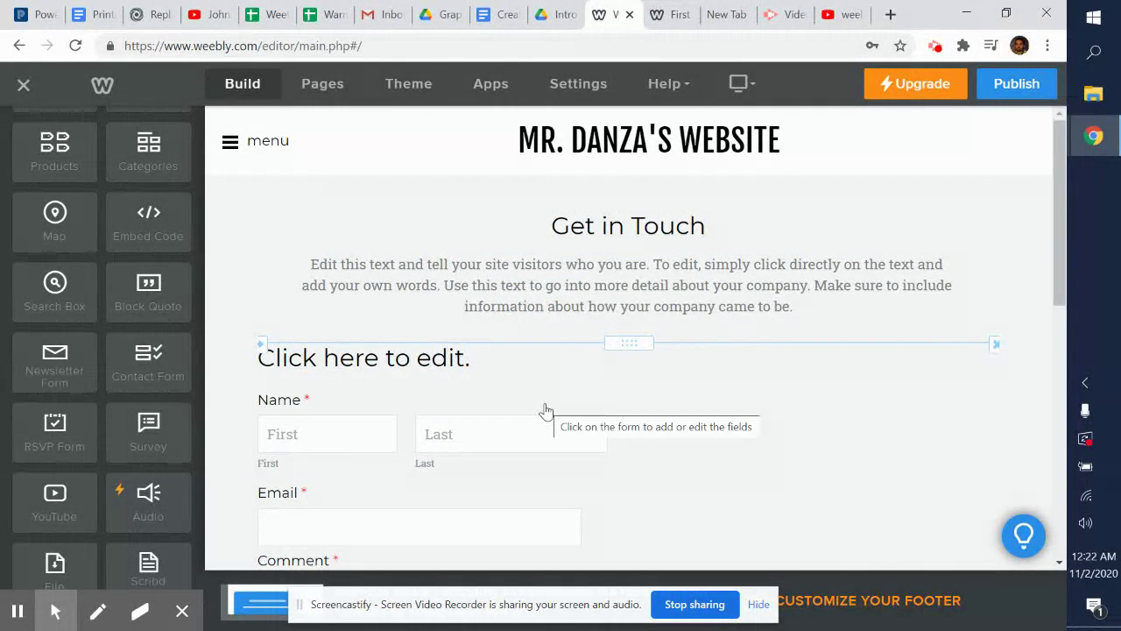
pyautogui.scroll(-5, 546, 411)
pyautogui.scroll(3, 546, 411)
pyautogui.scroll(2, 545, 410)
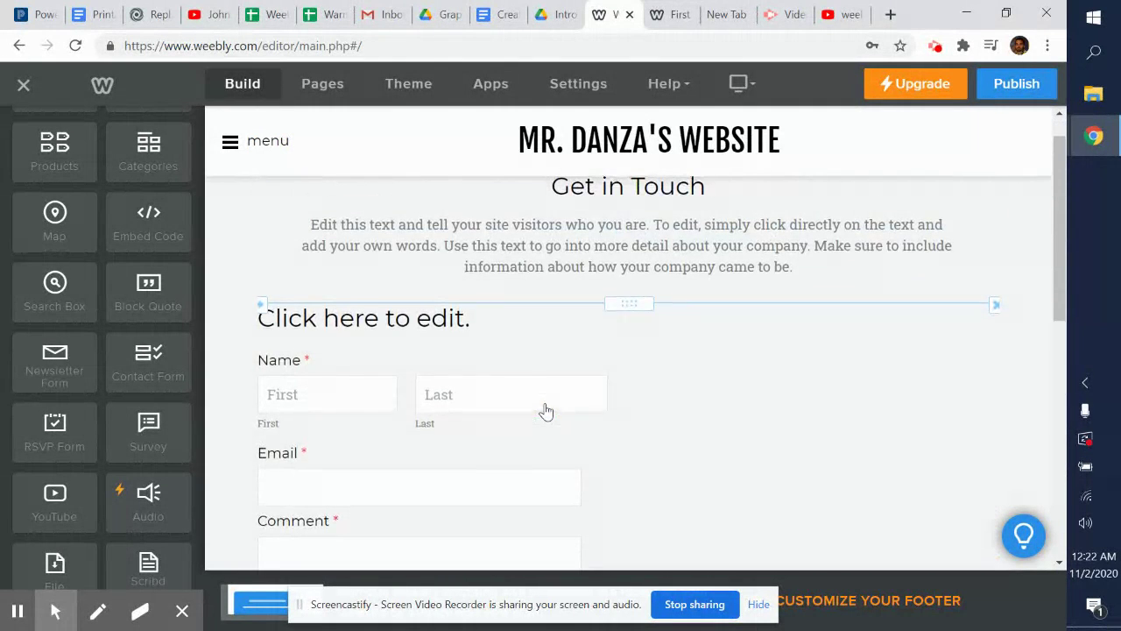
# Step: Open the new contact form's options and review its confirmation type and message text
pyautogui.click(645, 340)
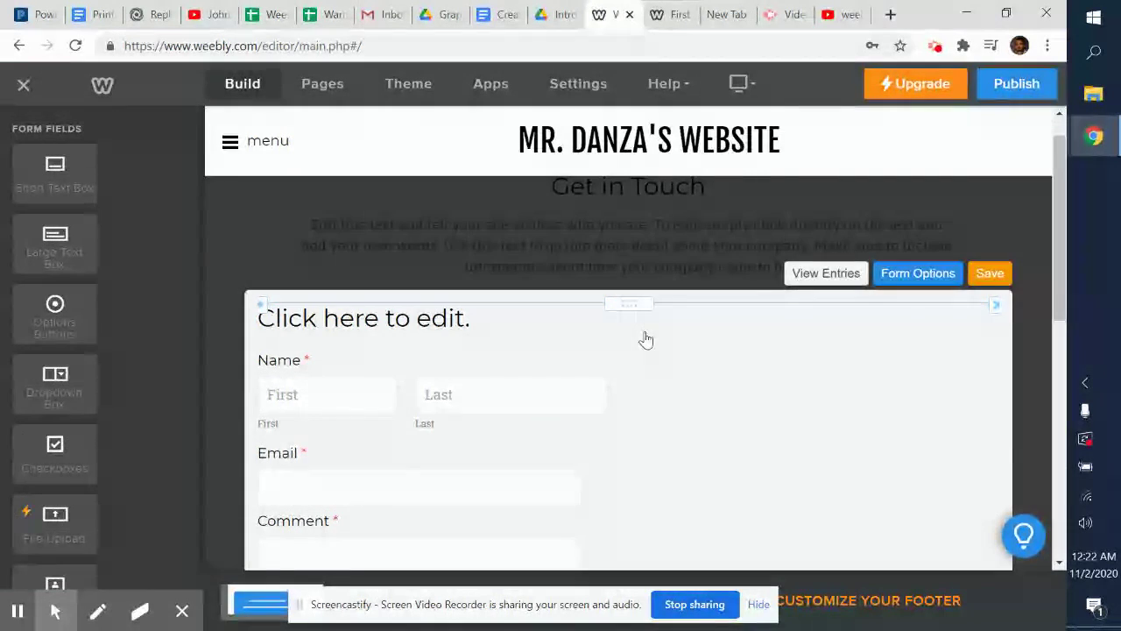
pyautogui.click(918, 274)
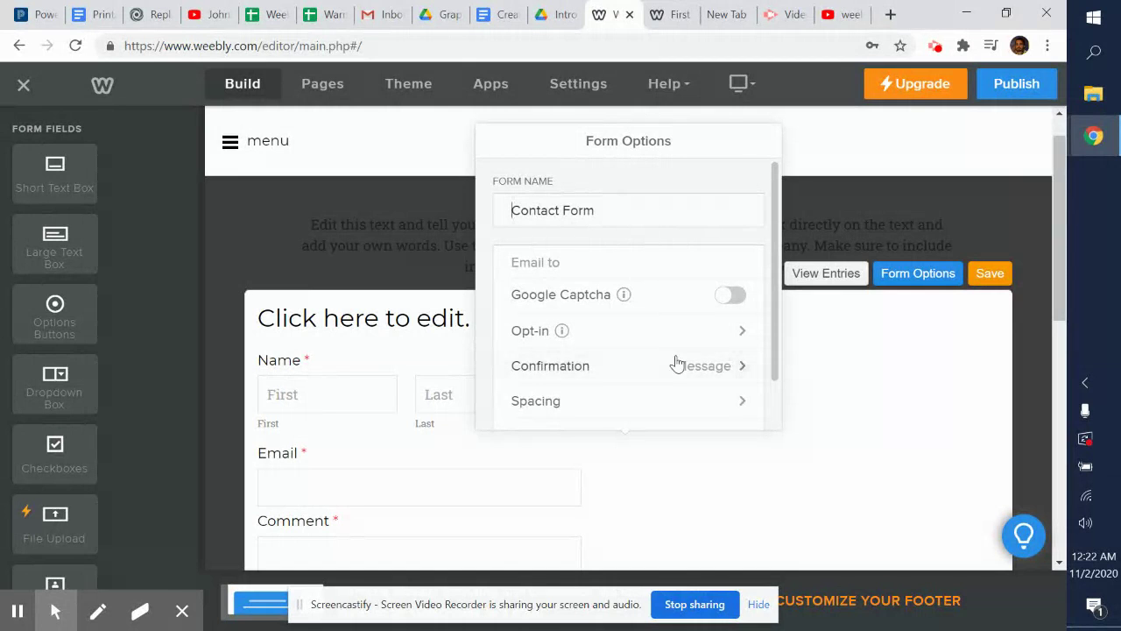
pyautogui.scroll(-1, 675, 359)
pyautogui.click(665, 330)
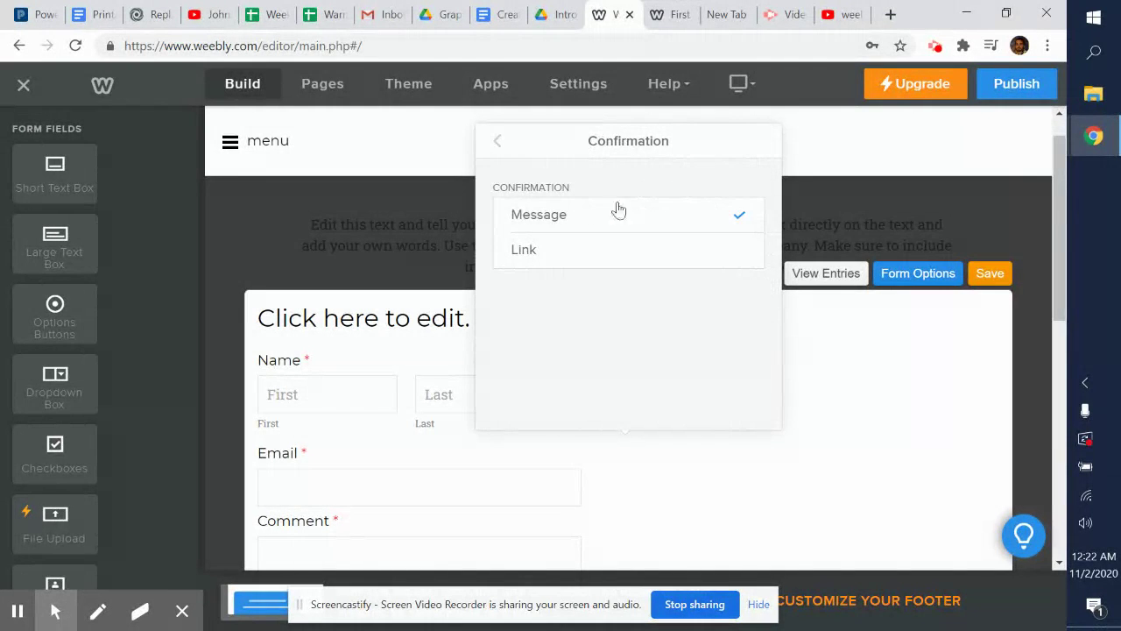
pyautogui.click(645, 221)
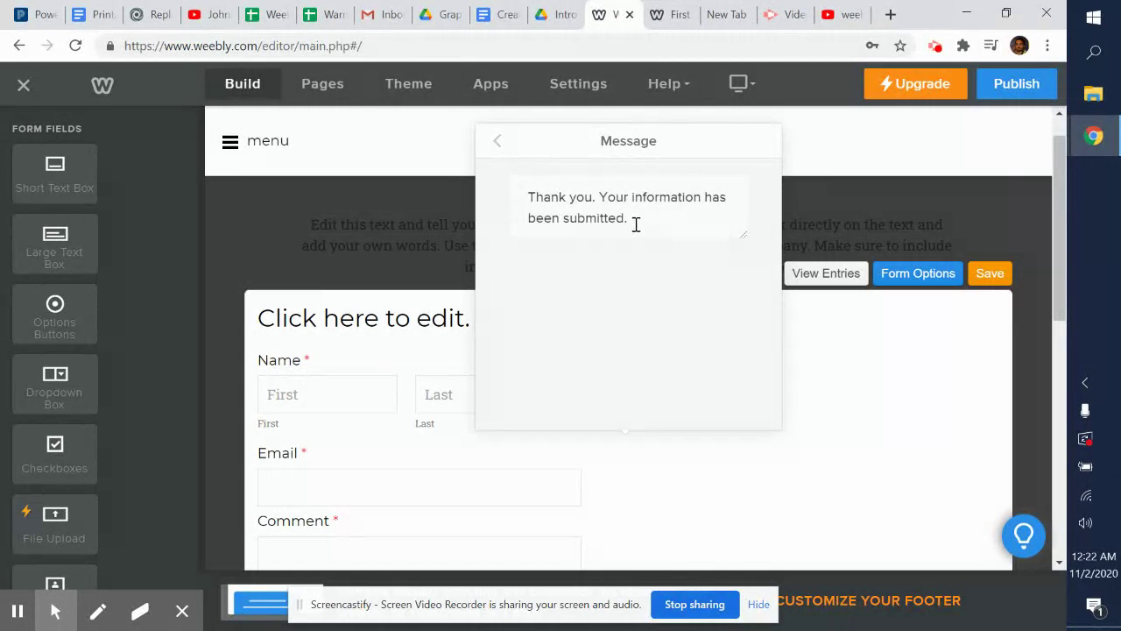
pyautogui.click(499, 151)
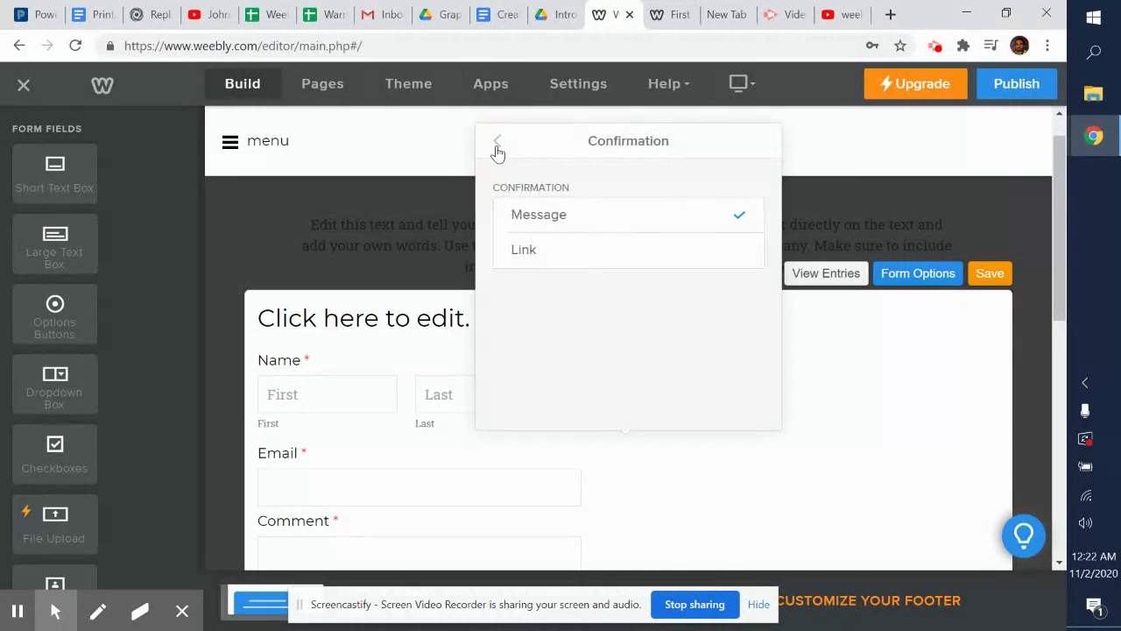
pyautogui.click(498, 151)
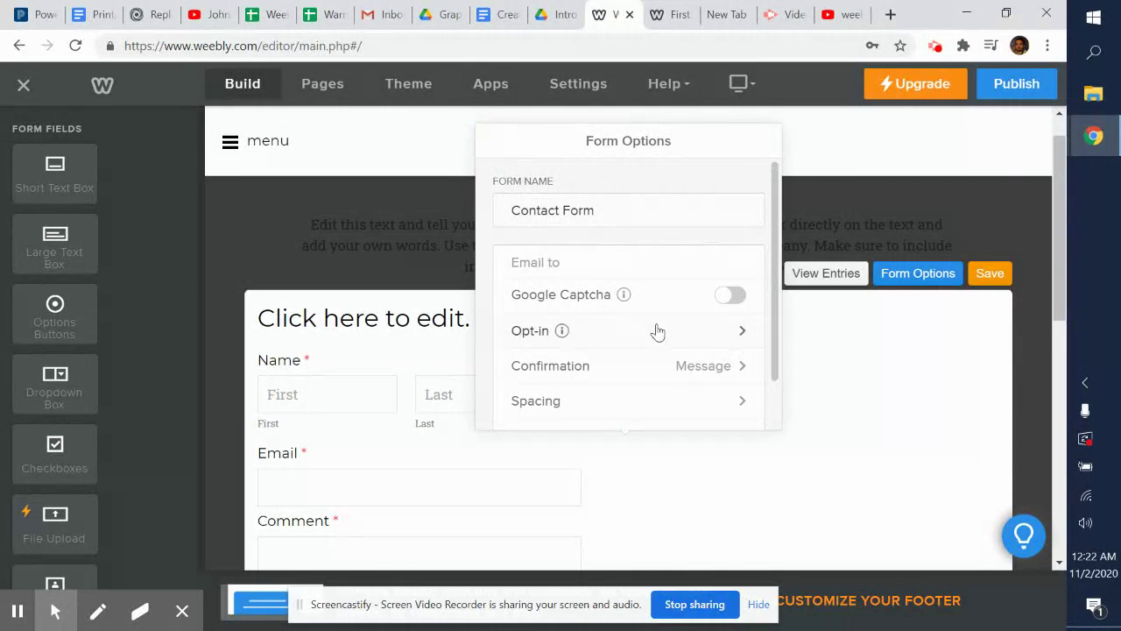
# Step: Review the contact form's remaining options, close them and save the form
pyautogui.scroll(-1, 657, 304)
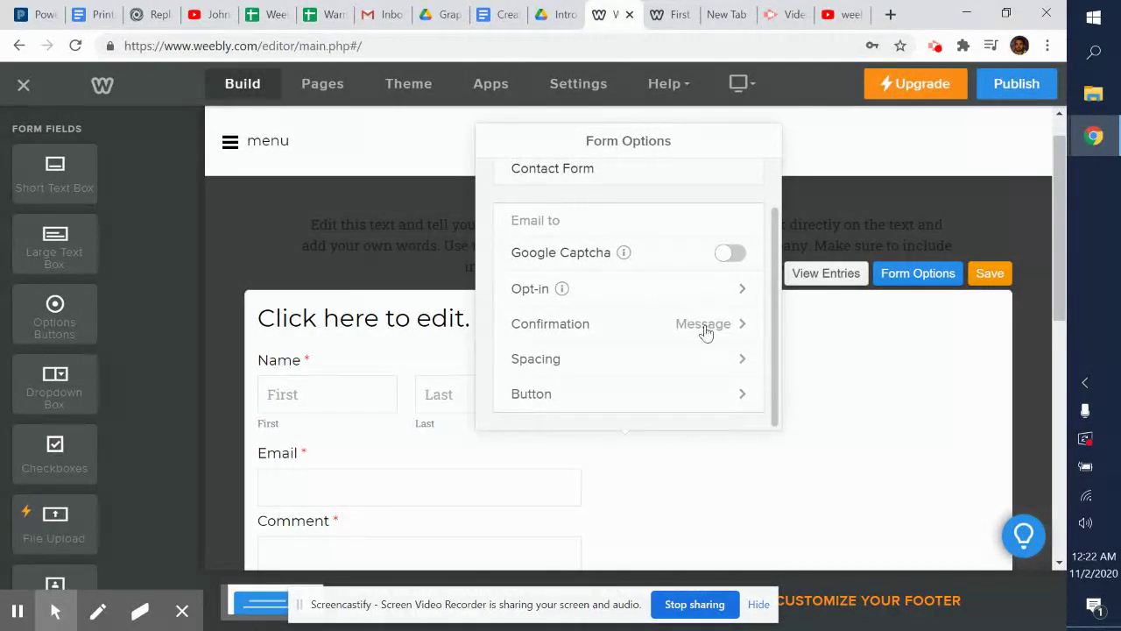
pyautogui.scroll(1, 609, 227)
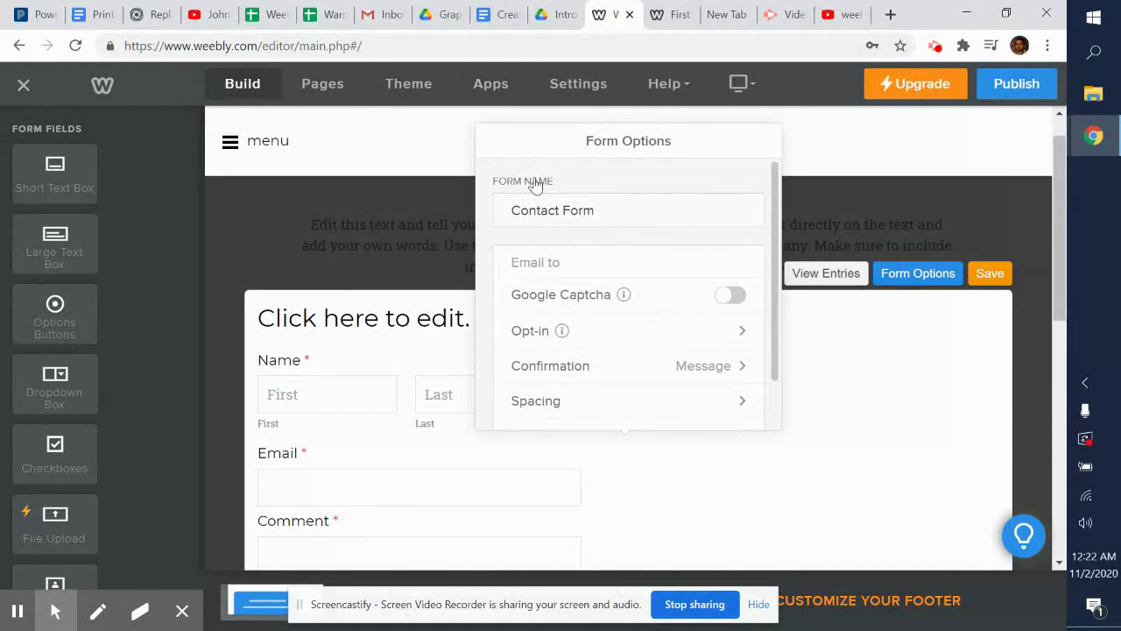
pyautogui.click(901, 395)
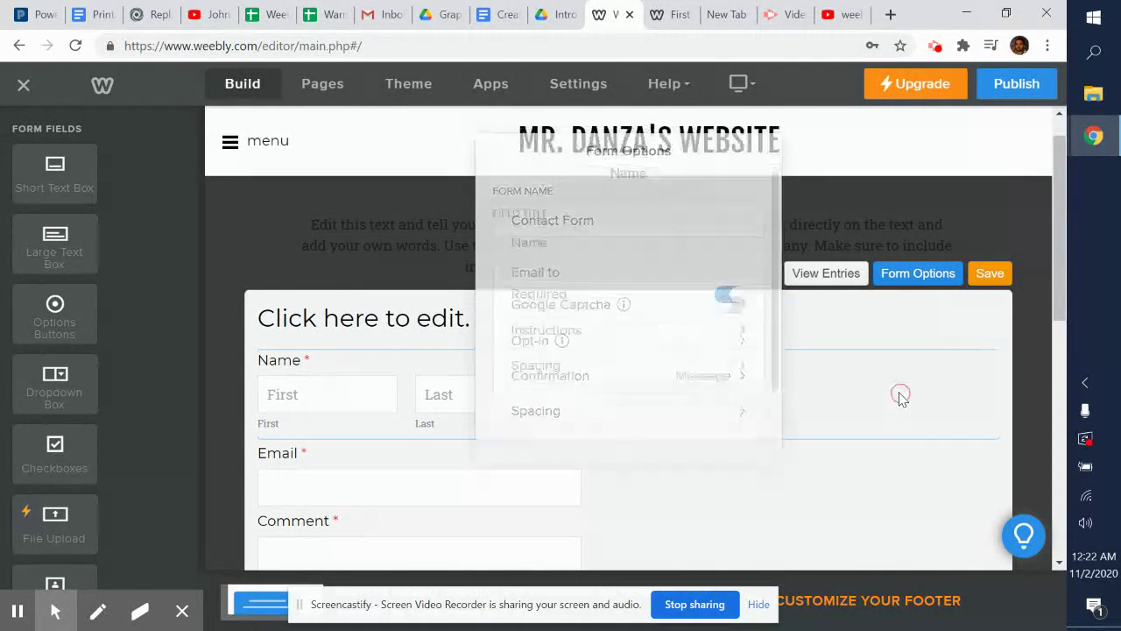
pyautogui.click(301, 253)
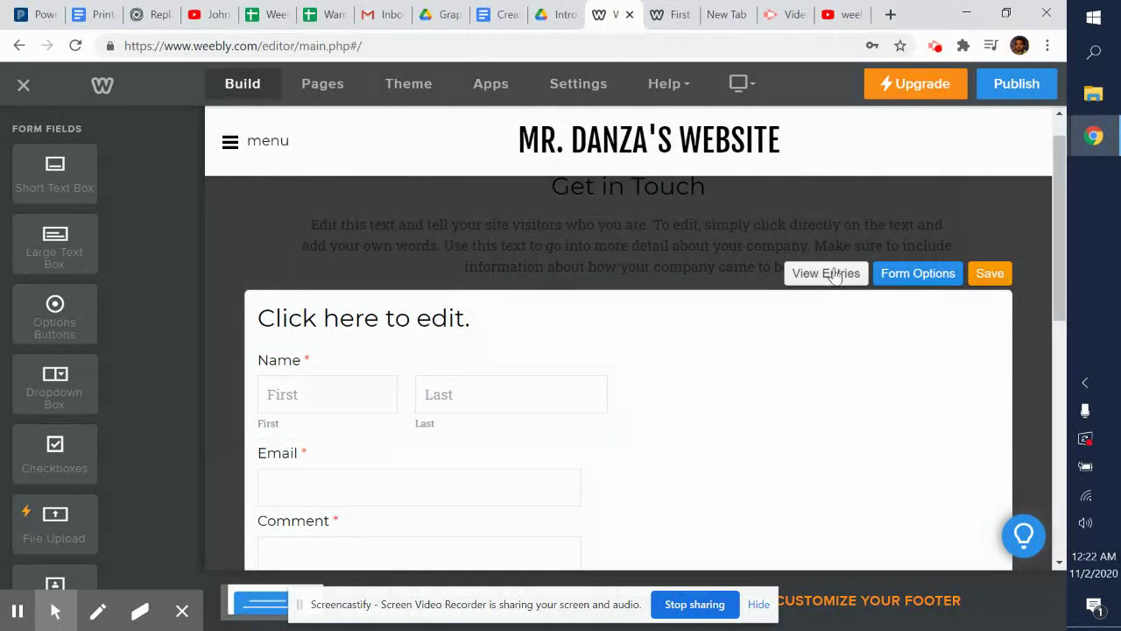
pyautogui.click(992, 274)
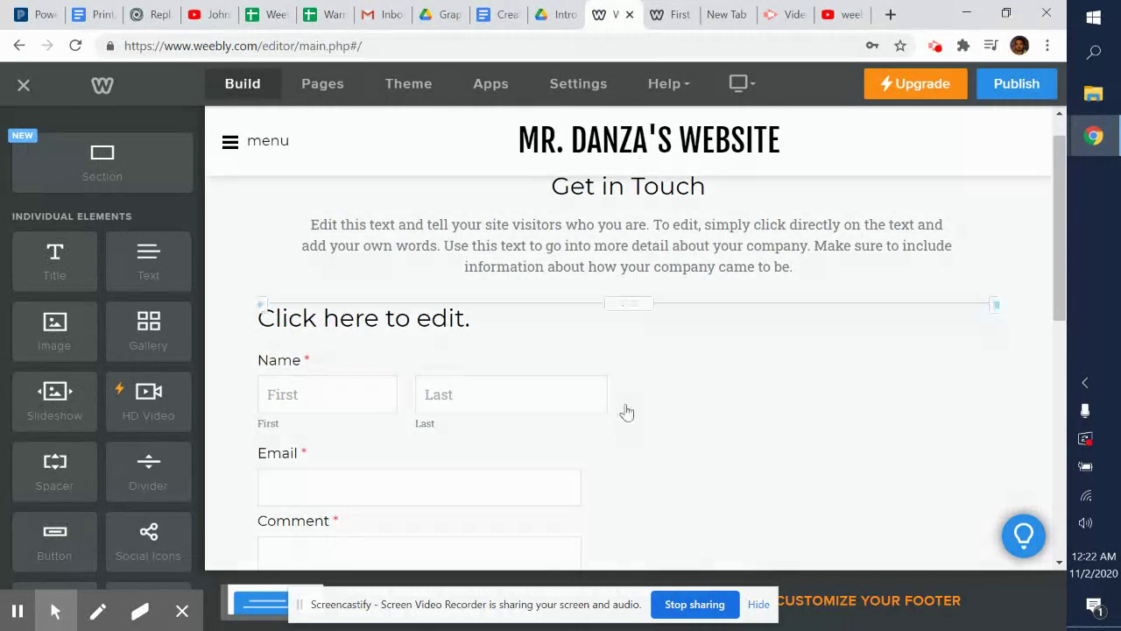
# Step: Add an Image element below the "Get in Touch" title and upload the picture kingsteamvsdel from the computer
pyautogui.scroll(-1, 625, 412)
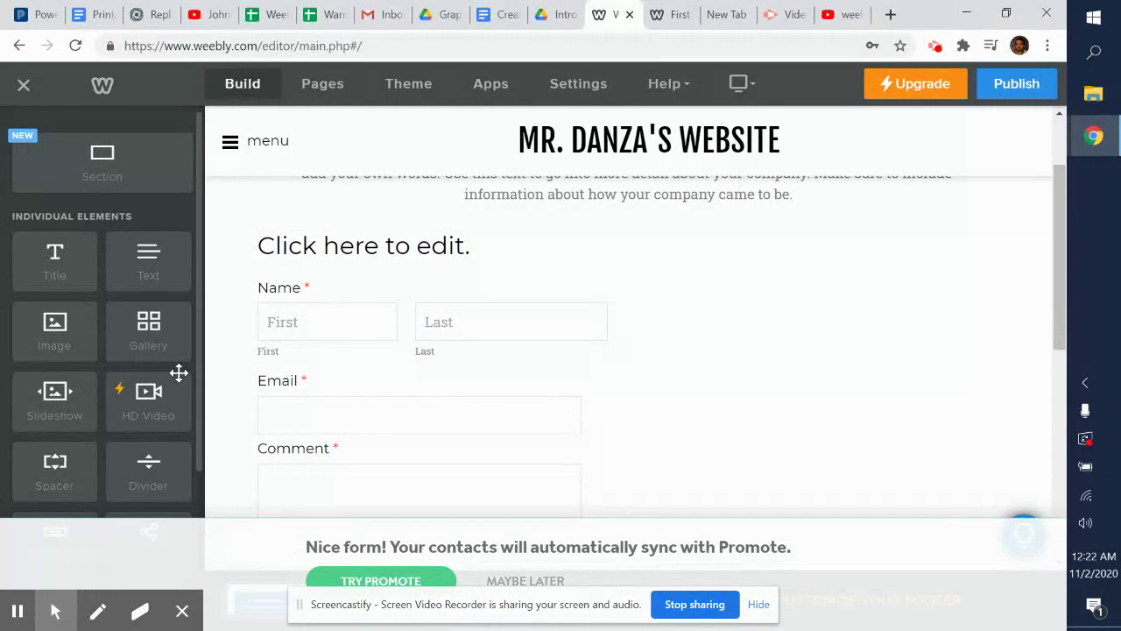
pyautogui.scroll(2, 453, 323)
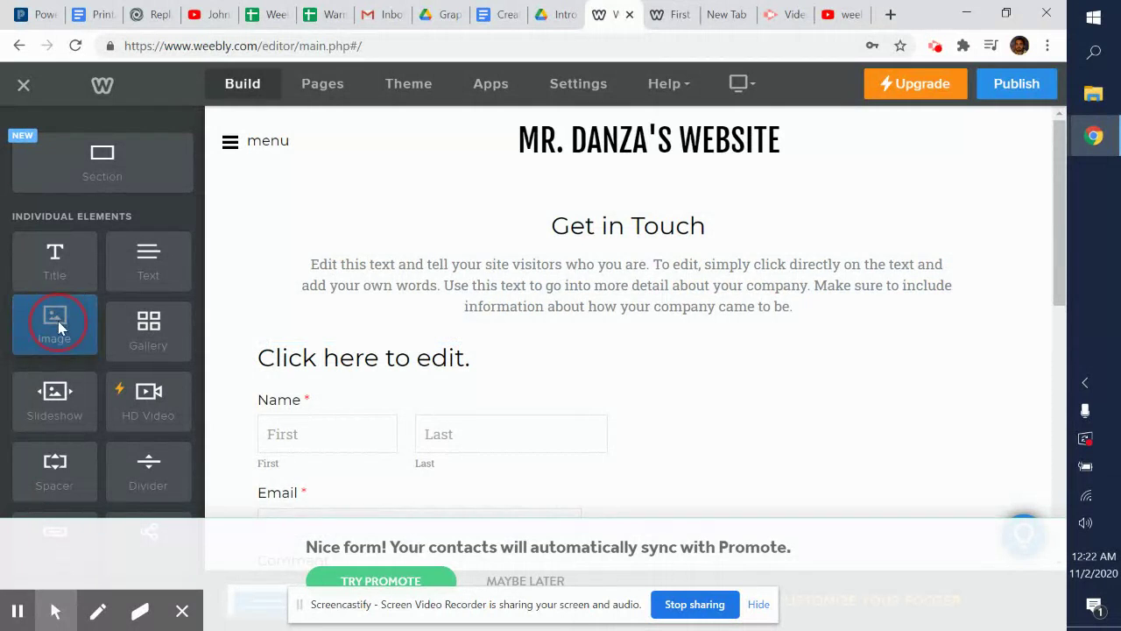
pyautogui.moveTo(58, 321); pyautogui.dragTo(595, 249)
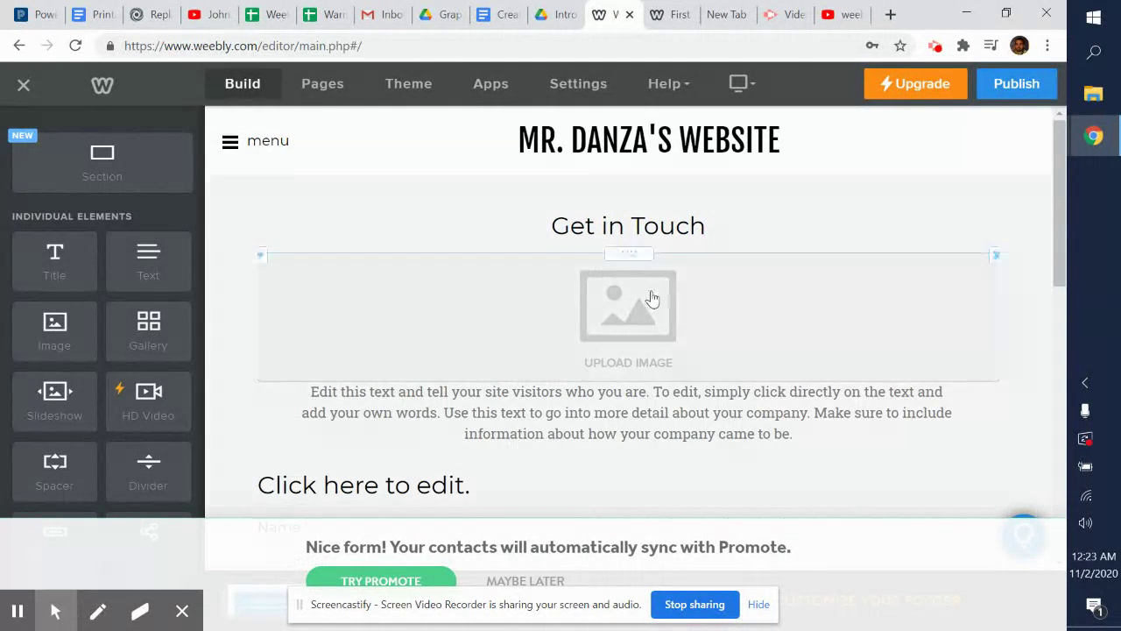
pyautogui.click(656, 311)
pyautogui.click(621, 325)
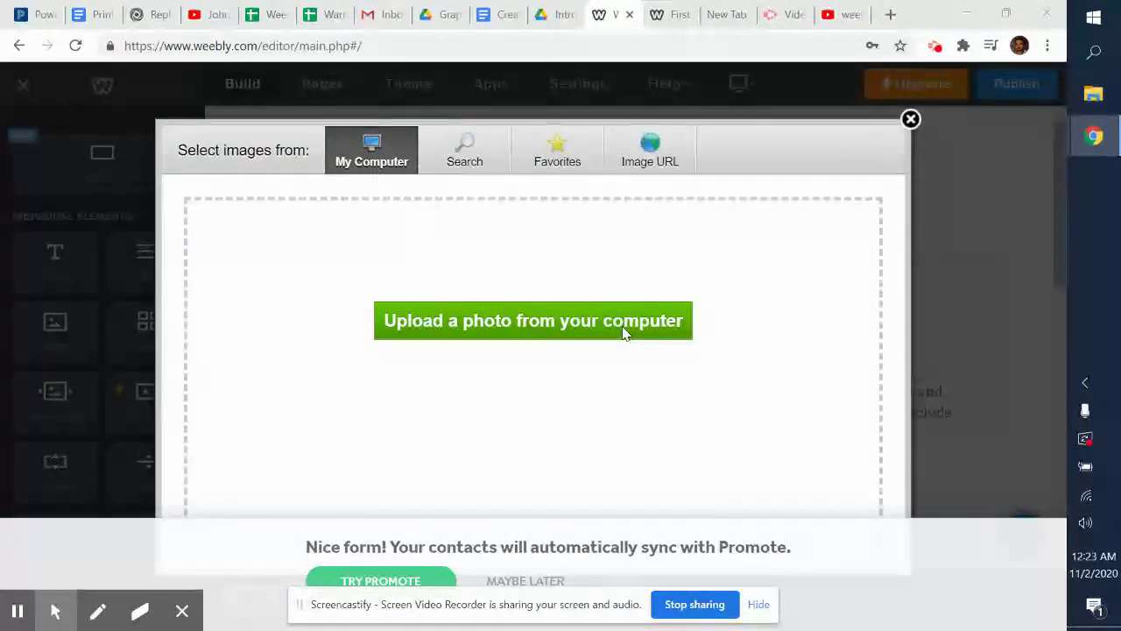
pyautogui.scroll(-3, 464, 250)
pyautogui.scroll(-1, 462, 263)
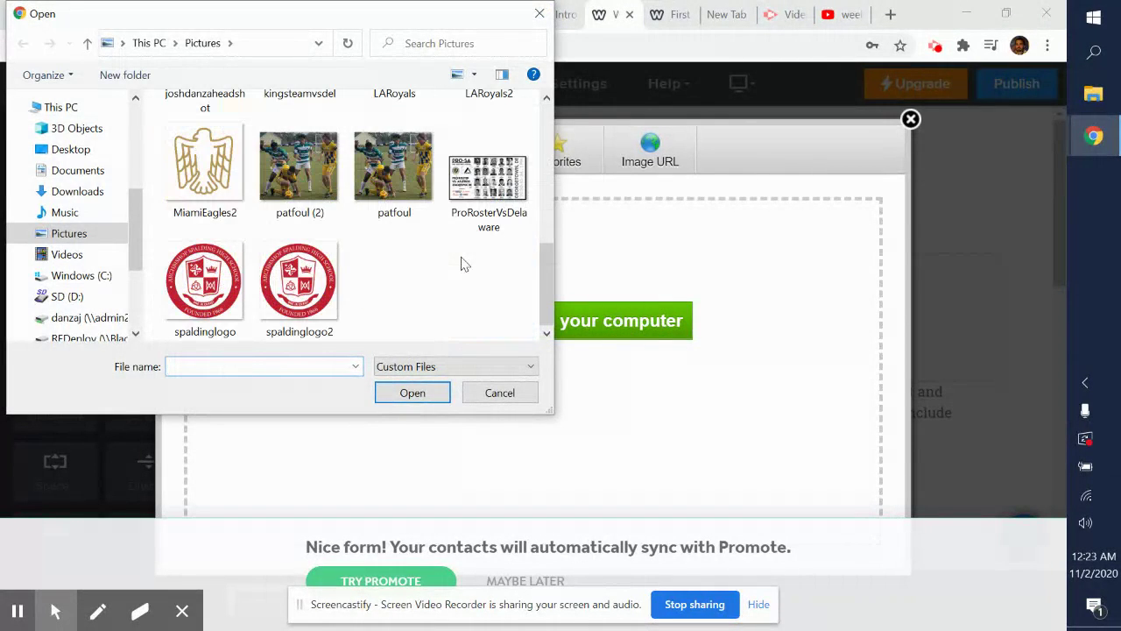
pyautogui.scroll(3, 359, 262)
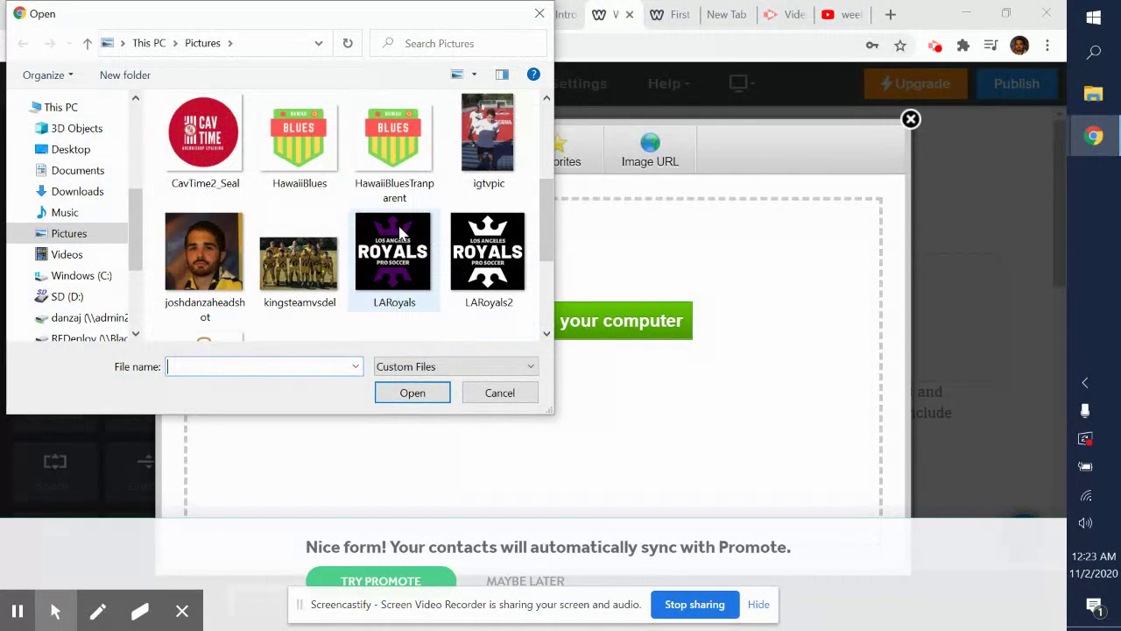
pyautogui.doubleClick(296, 262)
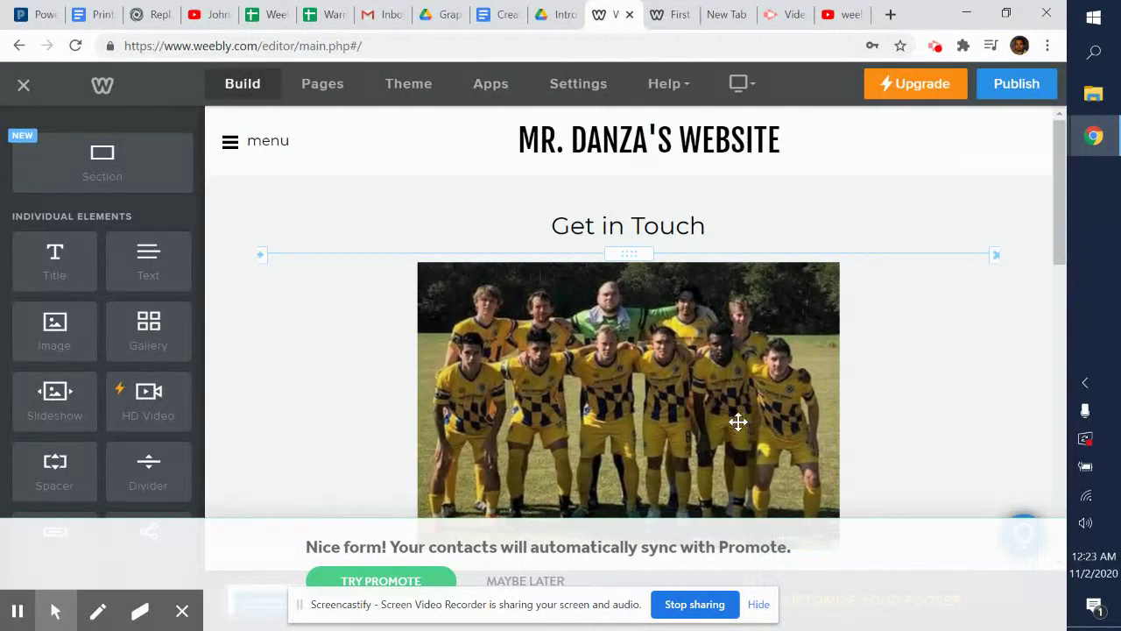
# Step: Look over the Contact page from the team picture and form down to the map and address
pyautogui.scroll(-5, 739, 422)
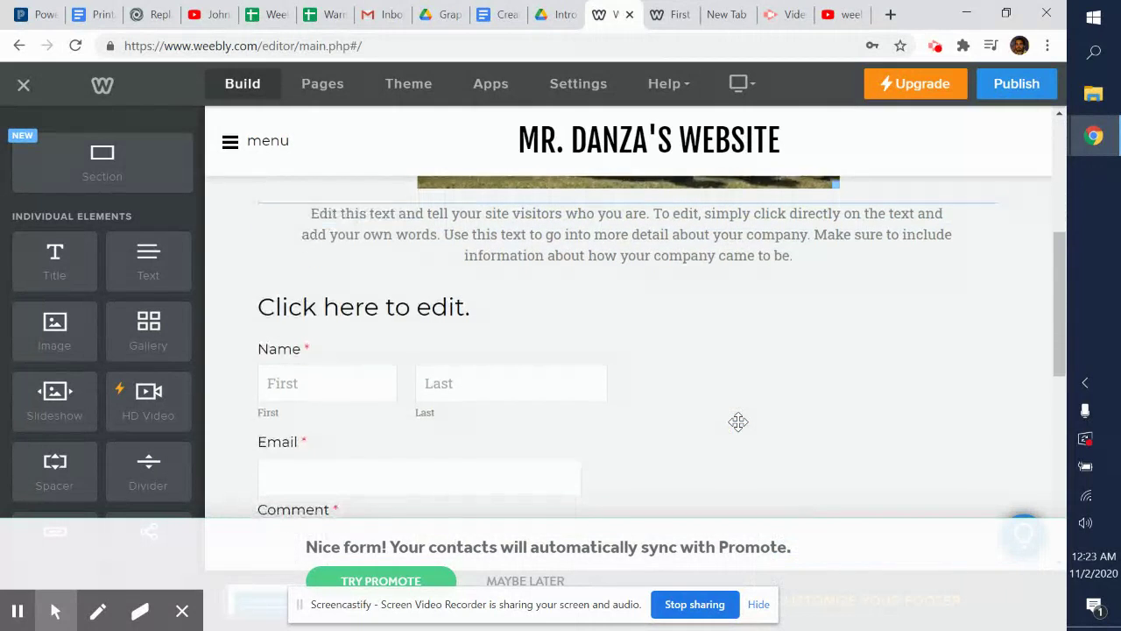
pyautogui.scroll(-1, 739, 422)
pyautogui.scroll(1, 738, 422)
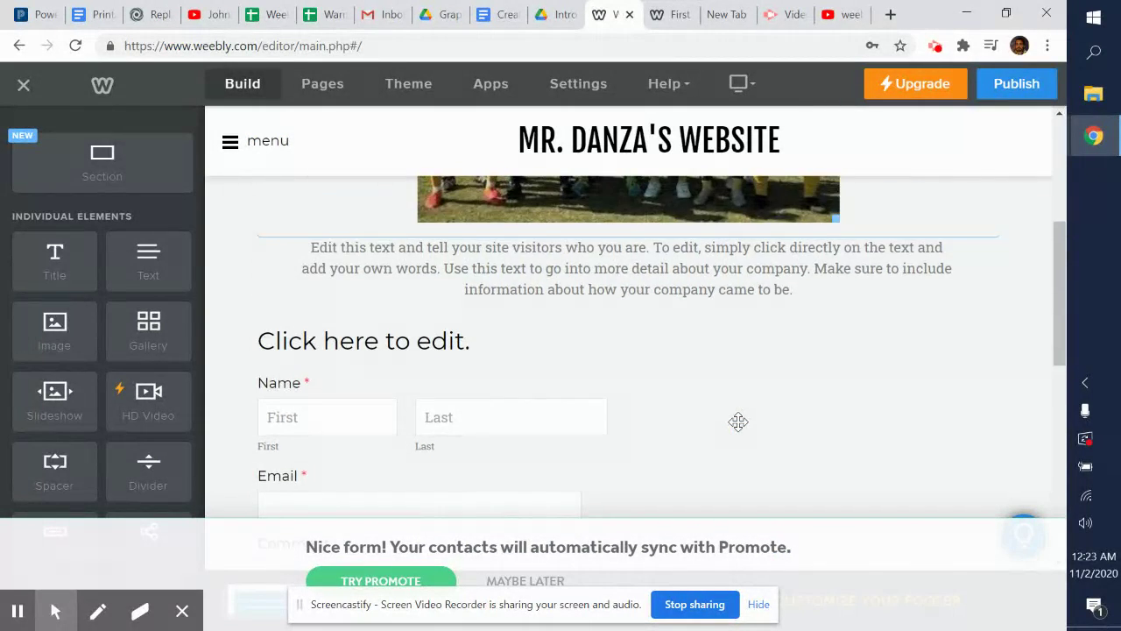
pyautogui.scroll(3, 738, 422)
pyautogui.scroll(1, 698, 402)
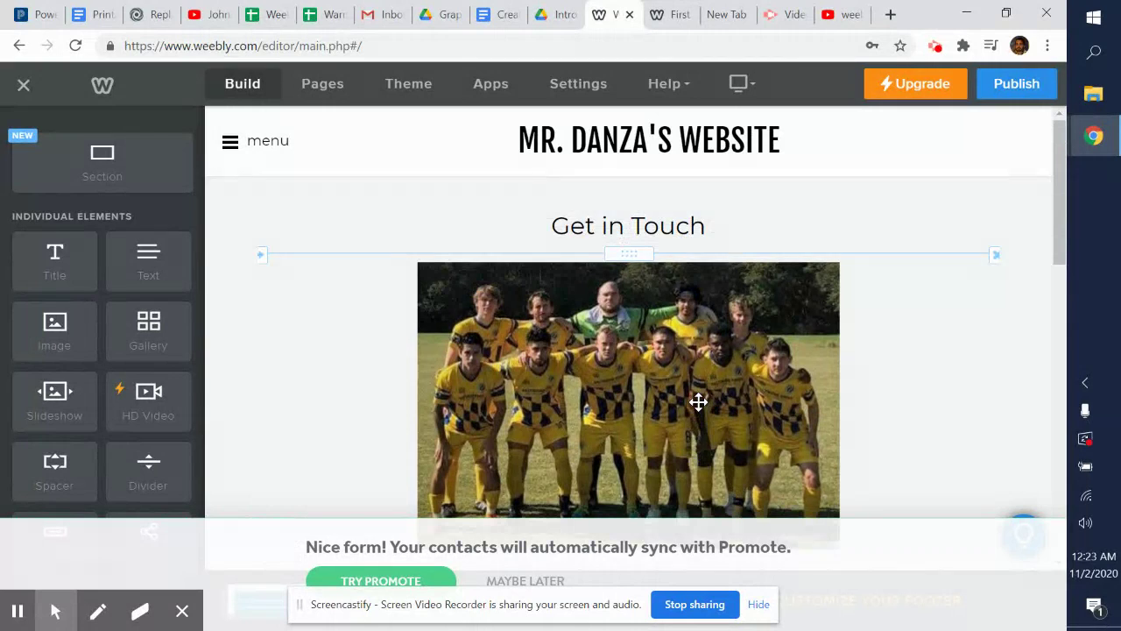
pyautogui.scroll(-3, 699, 402)
pyautogui.scroll(-8, 731, 415)
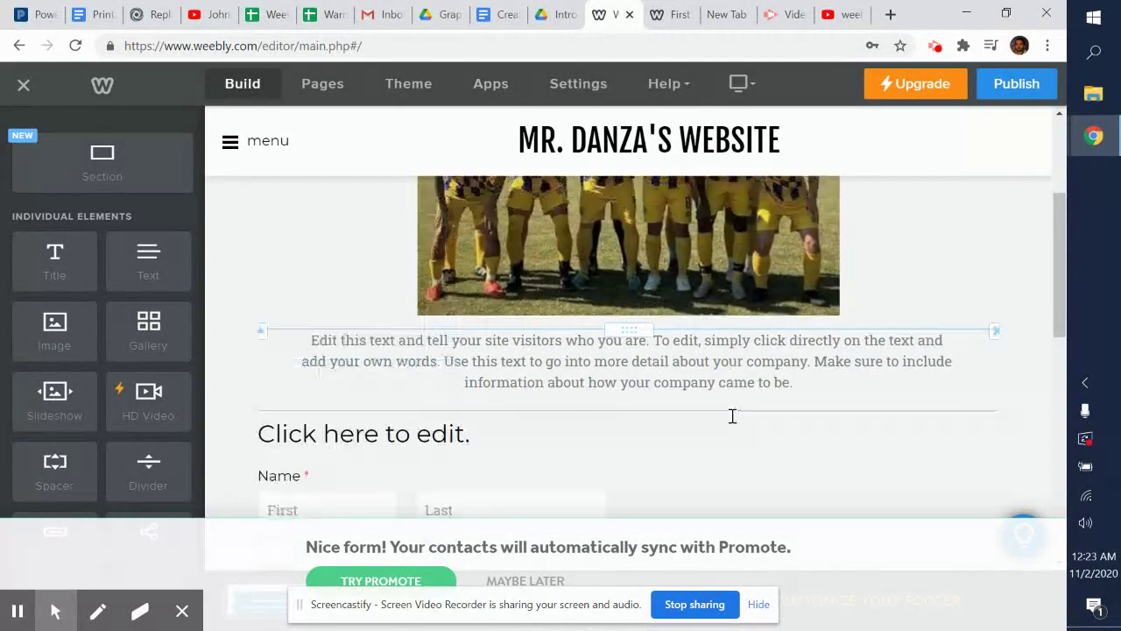
pyautogui.scroll(-1, 732, 416)
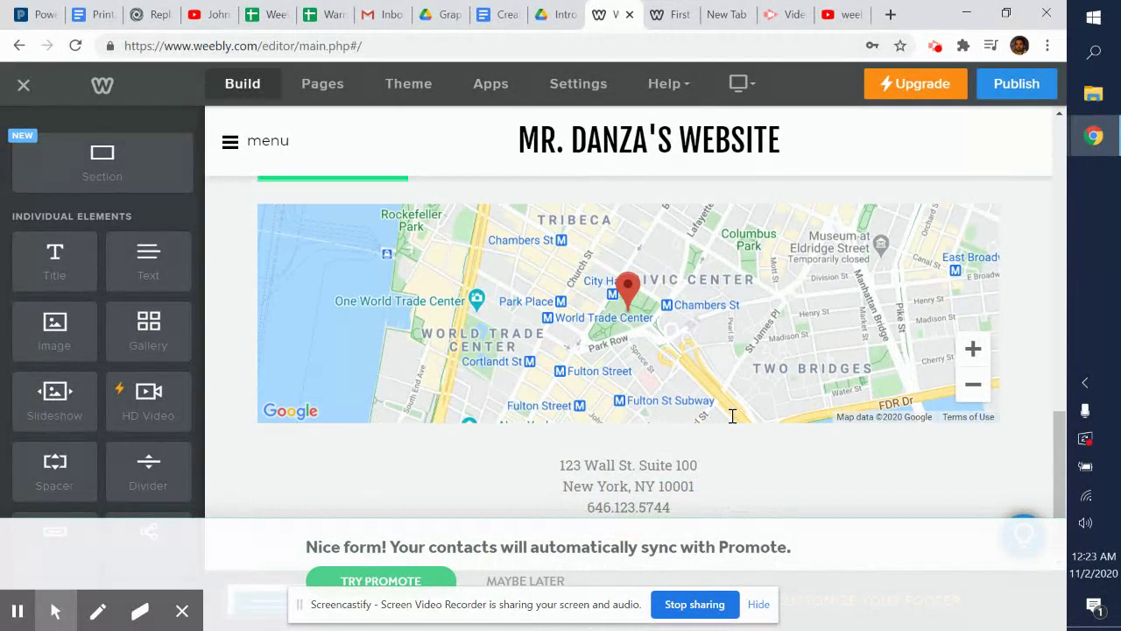
# Step: Show all elements, add a YouTube element between the map and the address on the Contact page, and check its settings
pyautogui.scroll(-3, 95, 396)
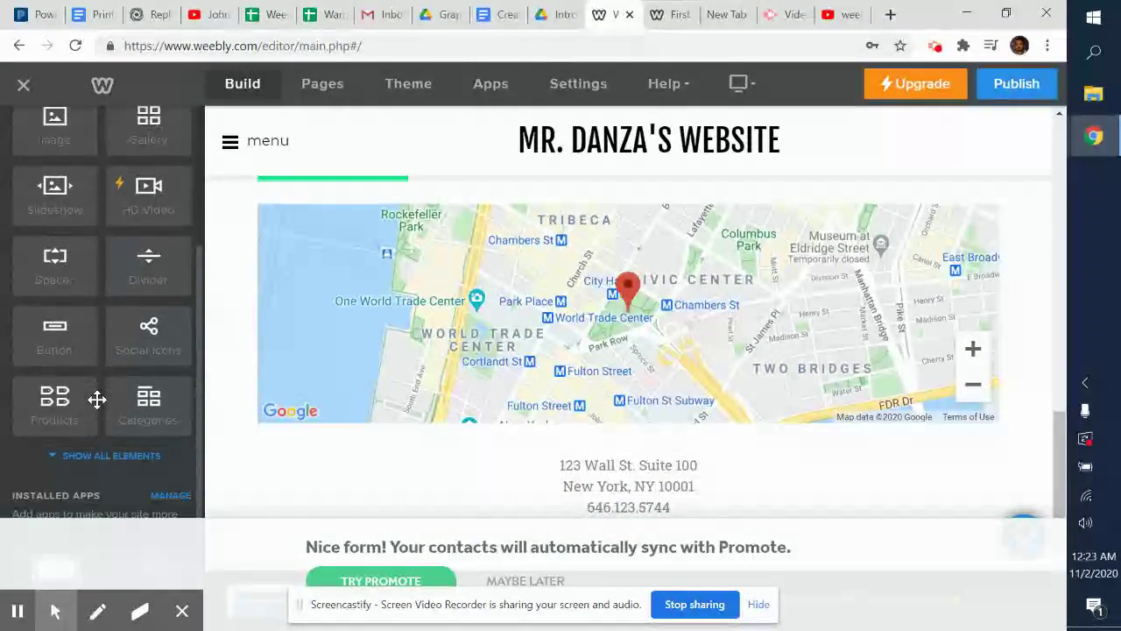
pyautogui.click(92, 385)
pyautogui.scroll(-2, 113, 357)
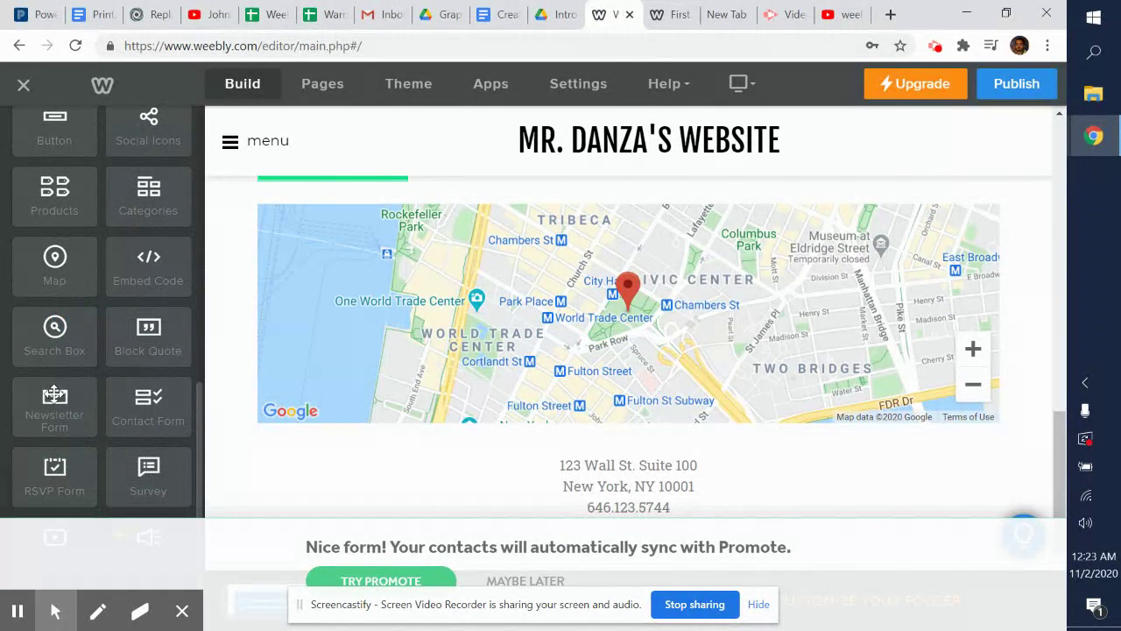
pyautogui.scroll(-1, 167, 371)
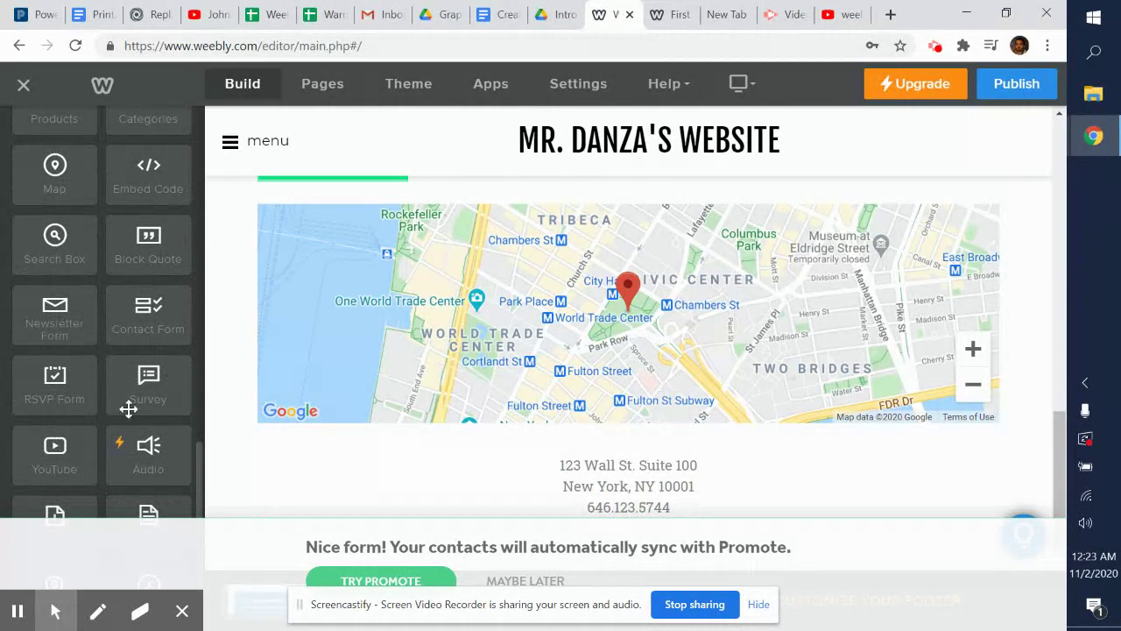
pyautogui.scroll(-1, 60, 390)
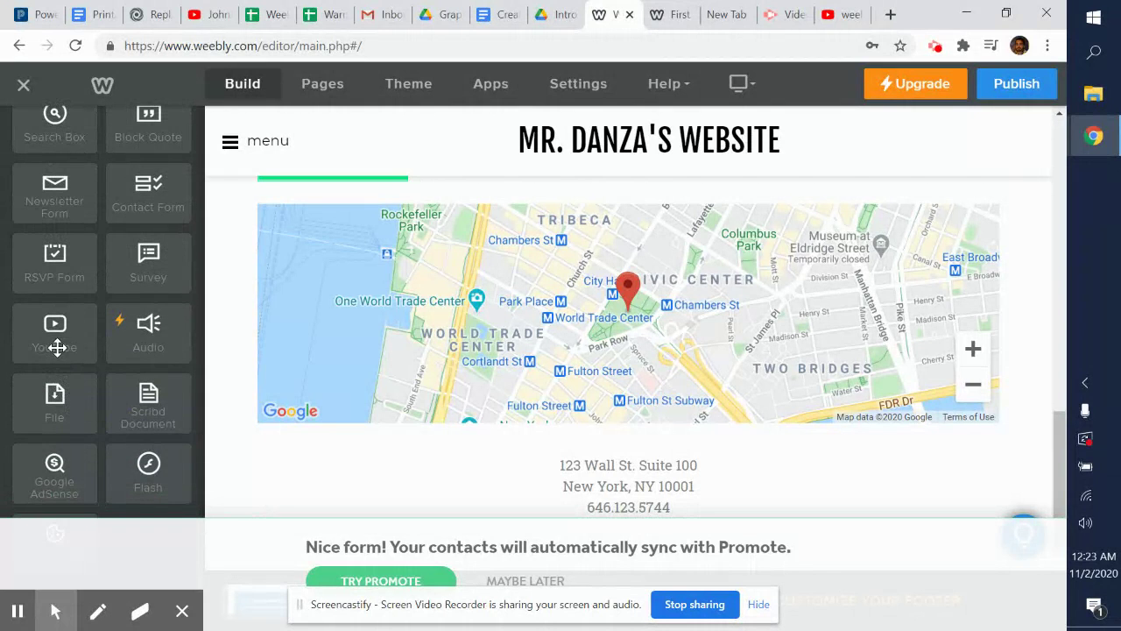
pyautogui.moveTo(74, 351); pyautogui.dragTo(636, 441)
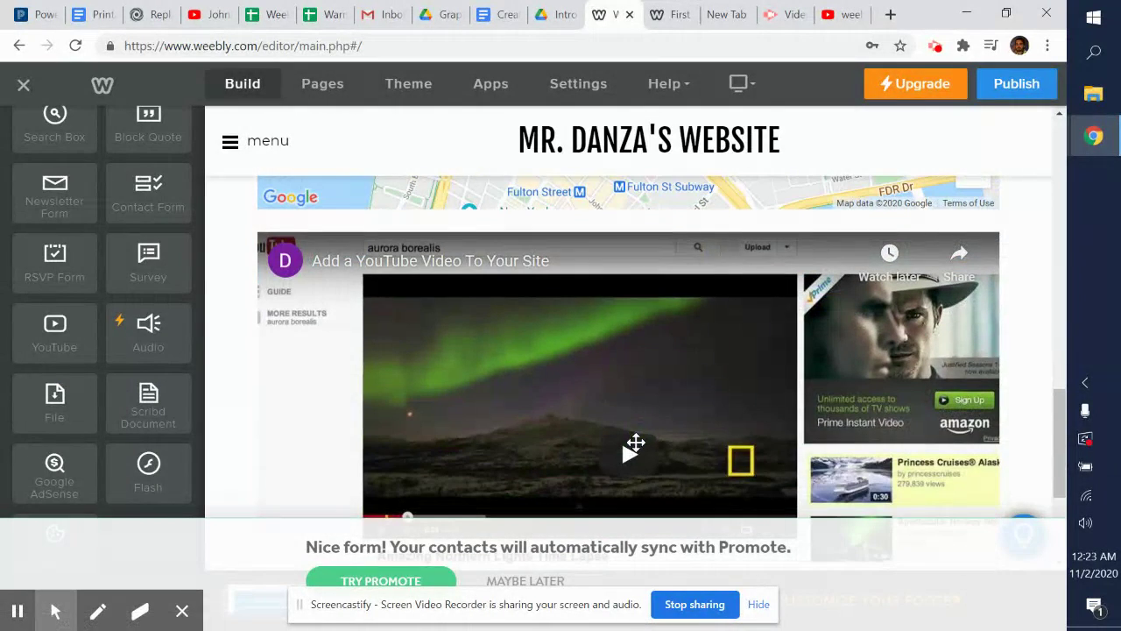
pyautogui.click(723, 302)
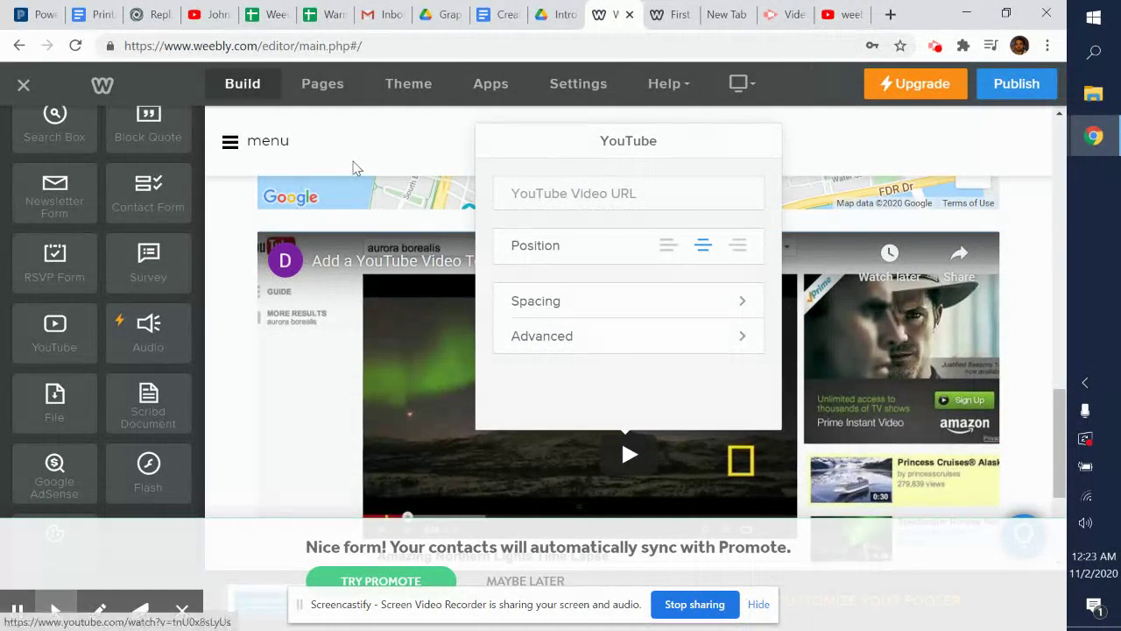
pyautogui.click(356, 172)
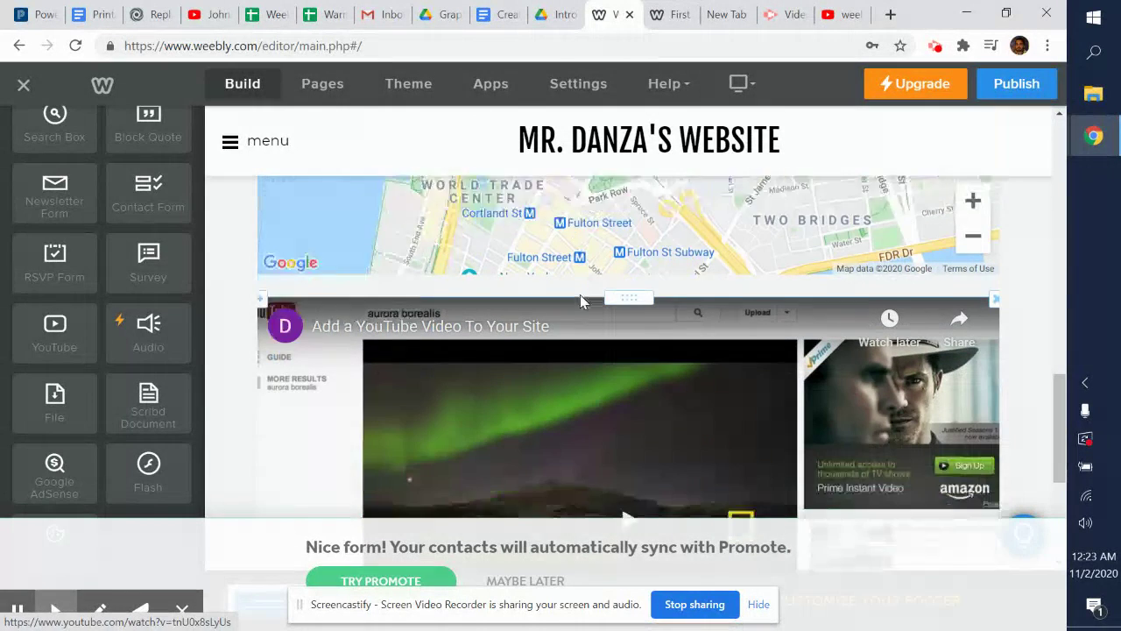
# Step: Insert a Spacer element between the map and the YouTube video and stretch it to a much taller gap
pyautogui.scroll(-2, 88, 407)
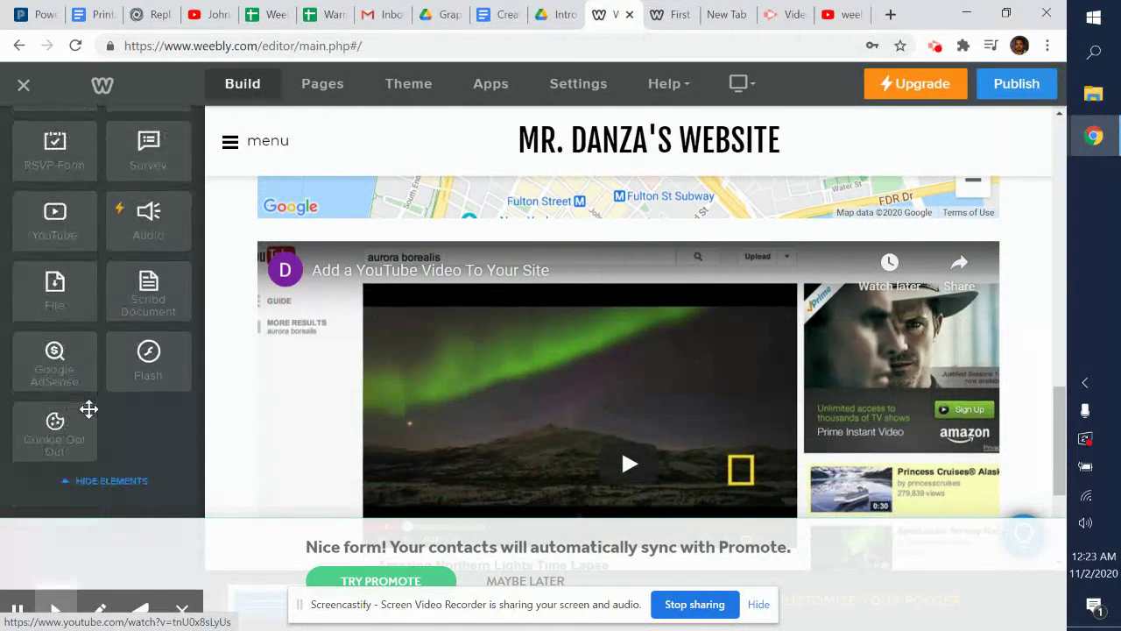
pyautogui.scroll(5, 91, 371)
pyautogui.scroll(4, 92, 370)
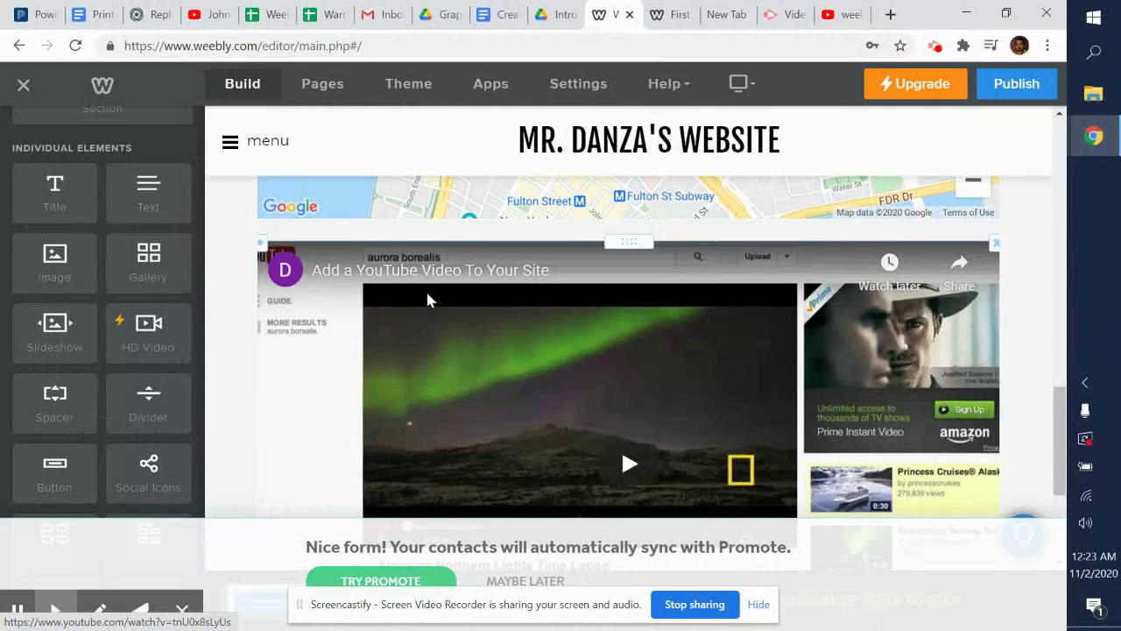
pyautogui.scroll(2, 642, 252)
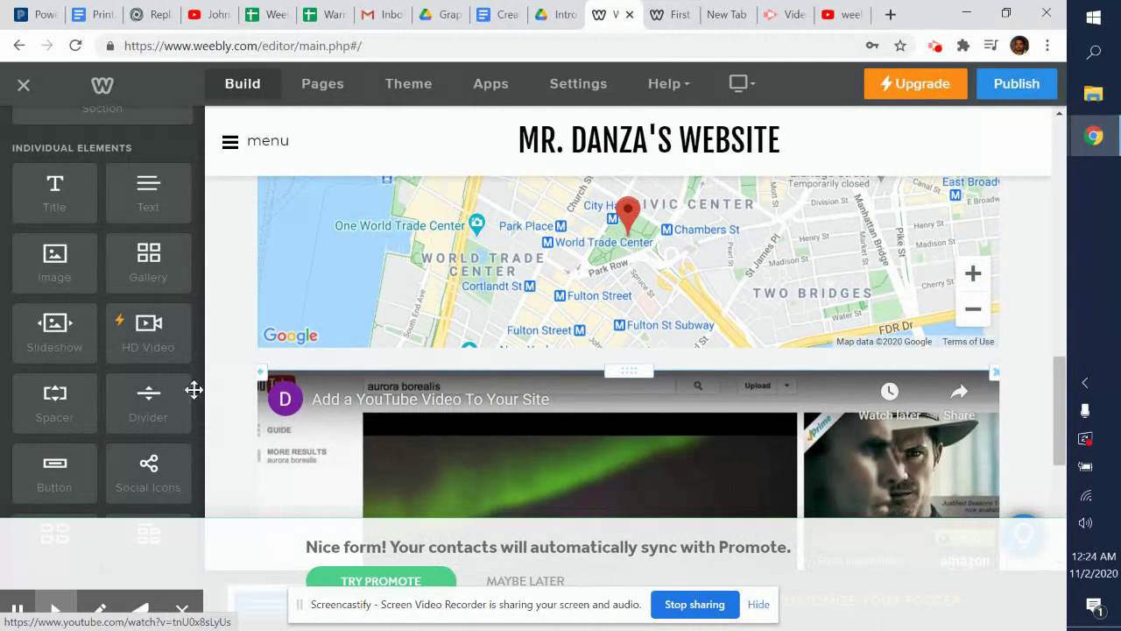
pyautogui.moveTo(49, 401); pyautogui.dragTo(474, 372)
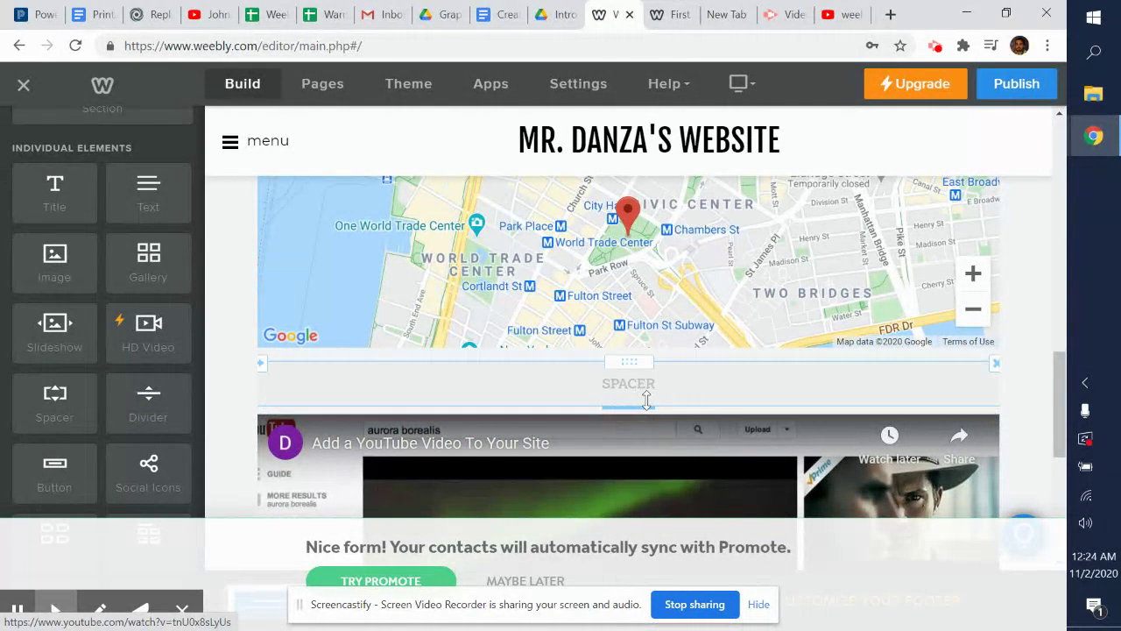
pyautogui.moveTo(647, 401); pyautogui.dragTo(668, 506)
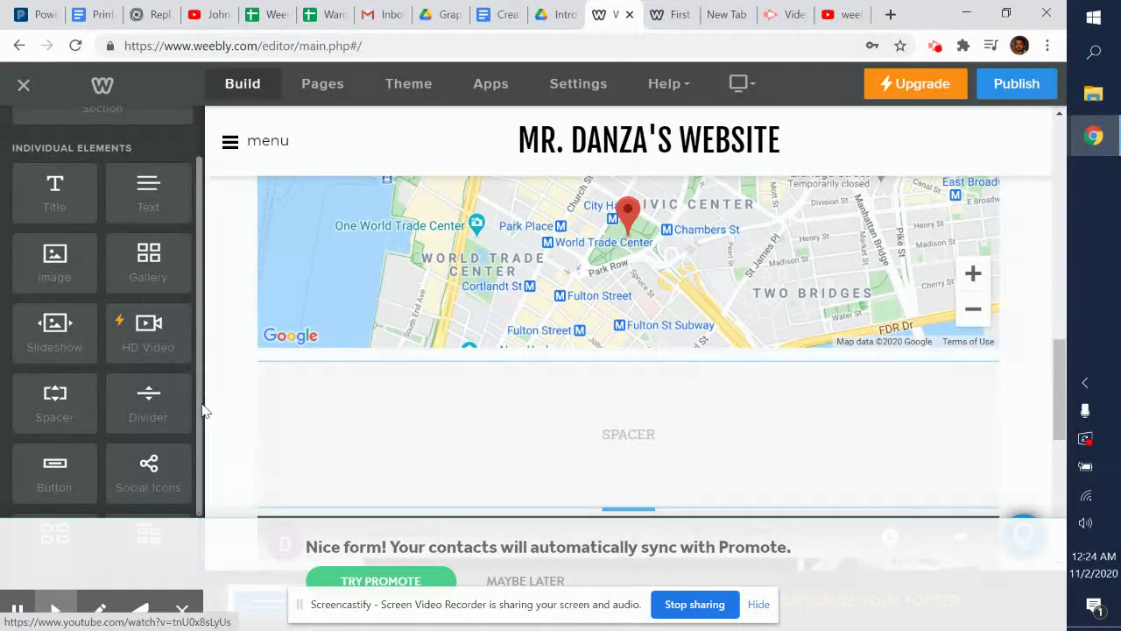
# Step: Add a Divider element directly below the map, above the spacer, and return to the start of the page
pyautogui.moveTo(141, 405); pyautogui.dragTo(440, 365)
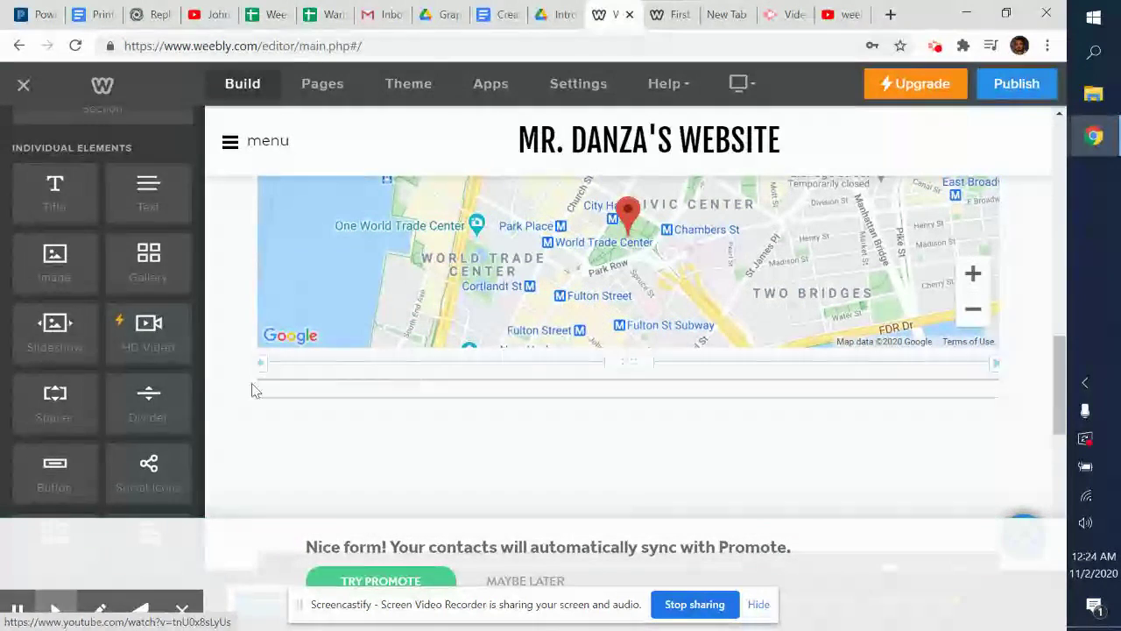
pyautogui.scroll(1, 184, 383)
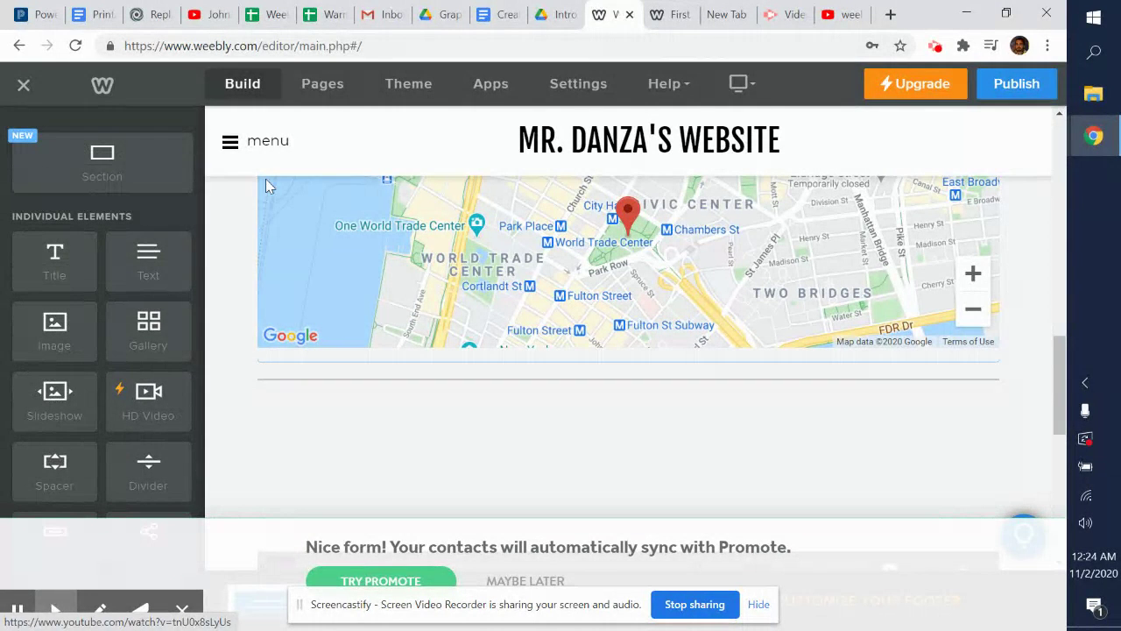
pyautogui.scroll(10, 450, 283)
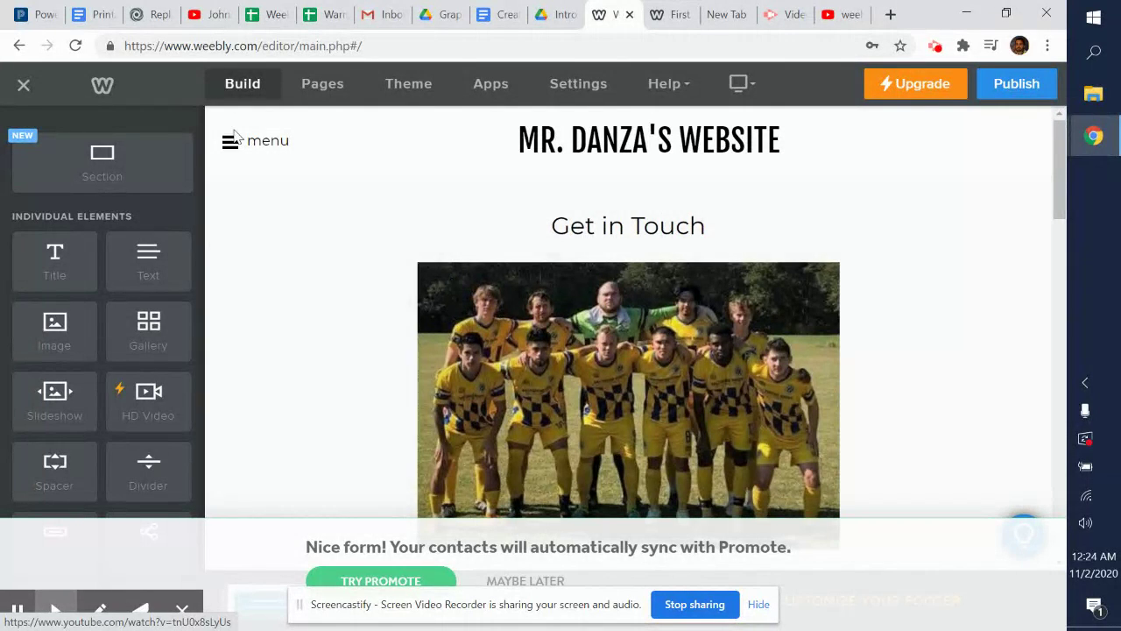
# Step: Browse the Business themes in the Theme Gallery and close the gallery without choosing one
pyautogui.click(391, 87)
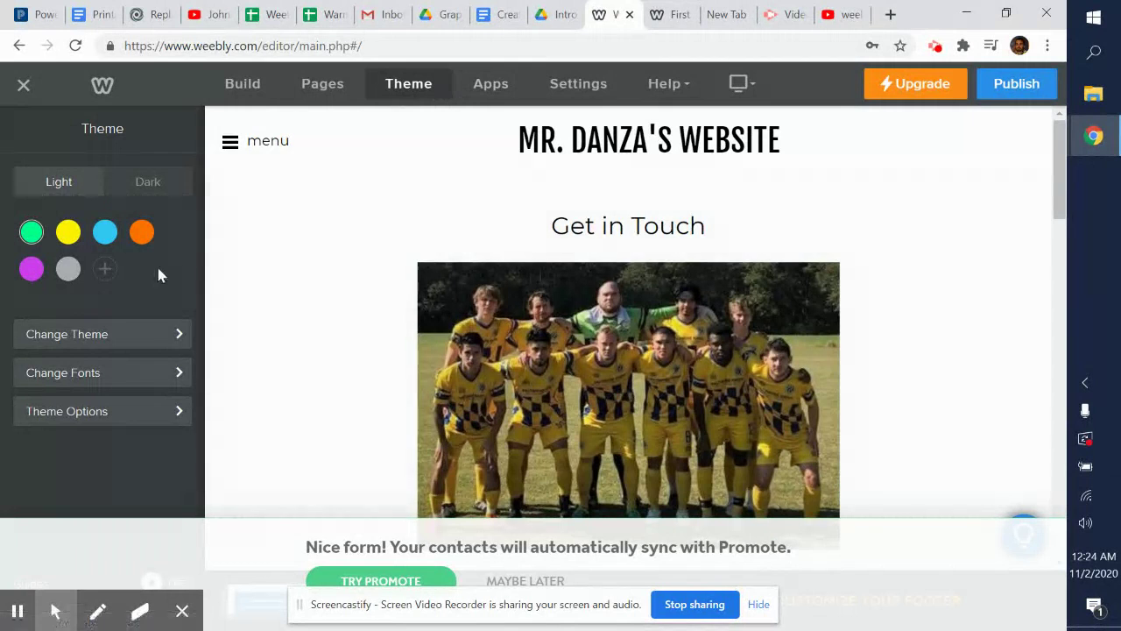
pyautogui.click(102, 334)
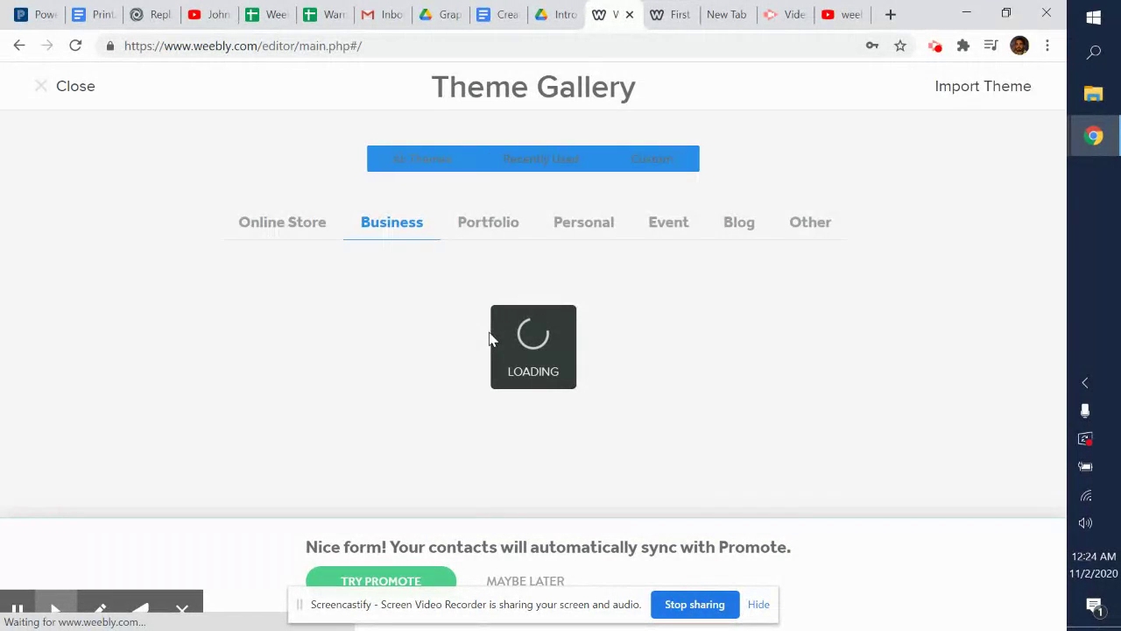
pyautogui.scroll(-3, 850, 393)
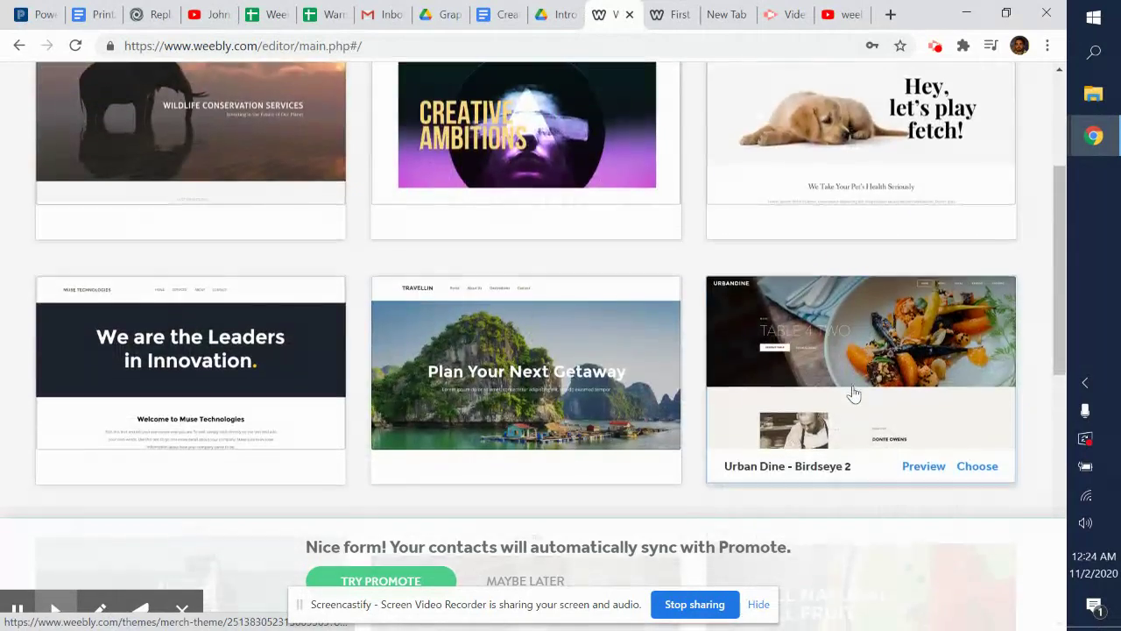
pyautogui.scroll(3, 850, 393)
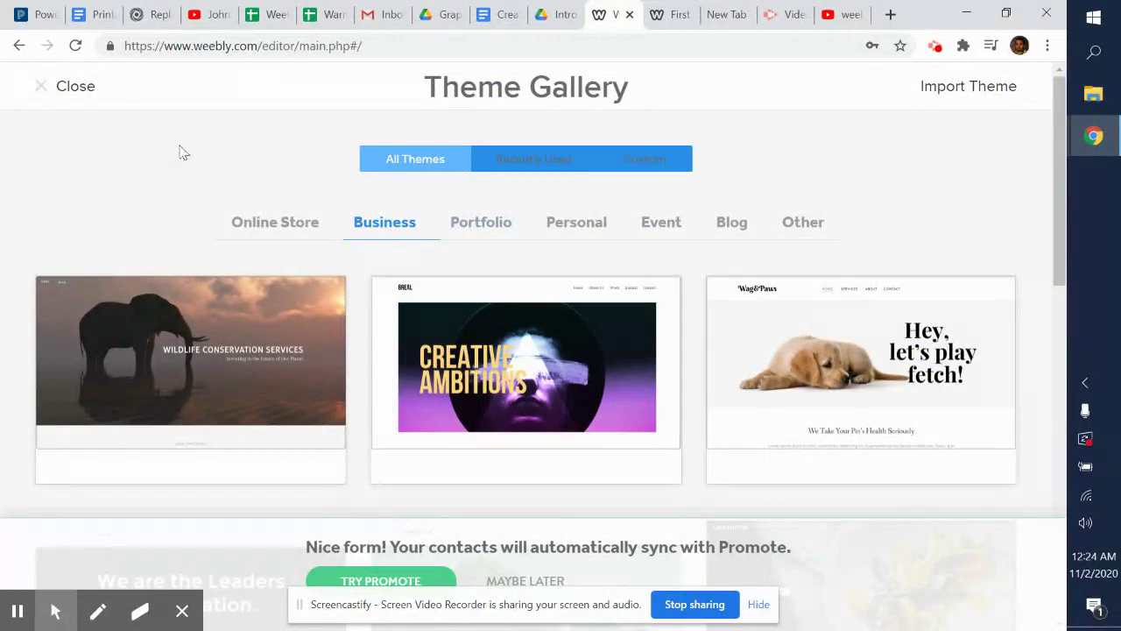
pyautogui.click(84, 87)
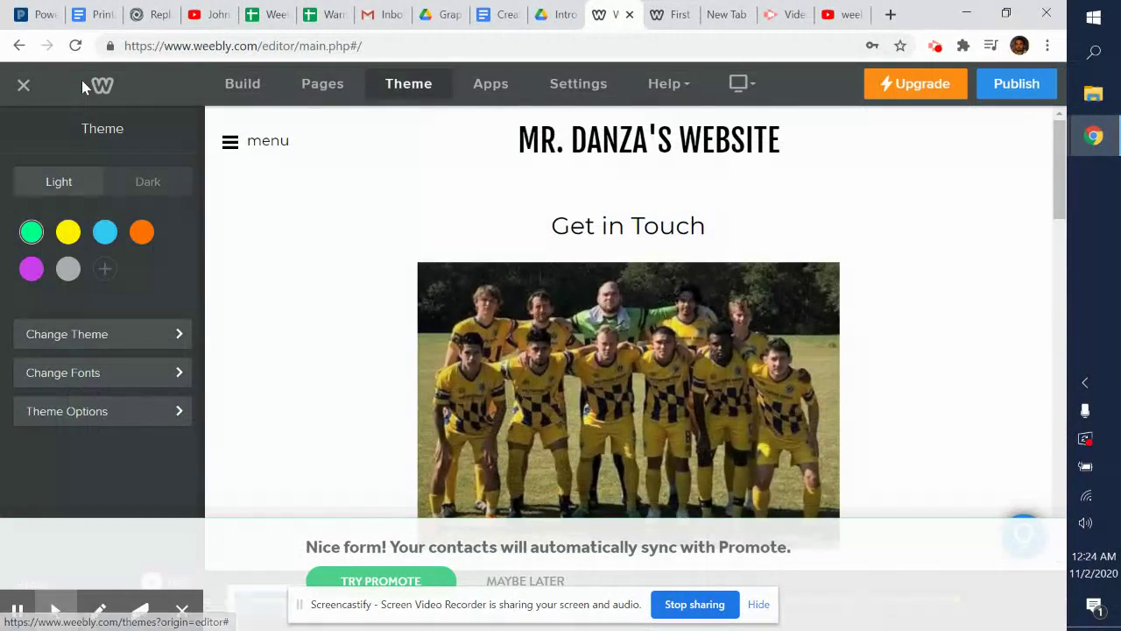
# Step: Try the Actor font for the site title and switch back to "Fjalla One"
pyautogui.click(129, 389)
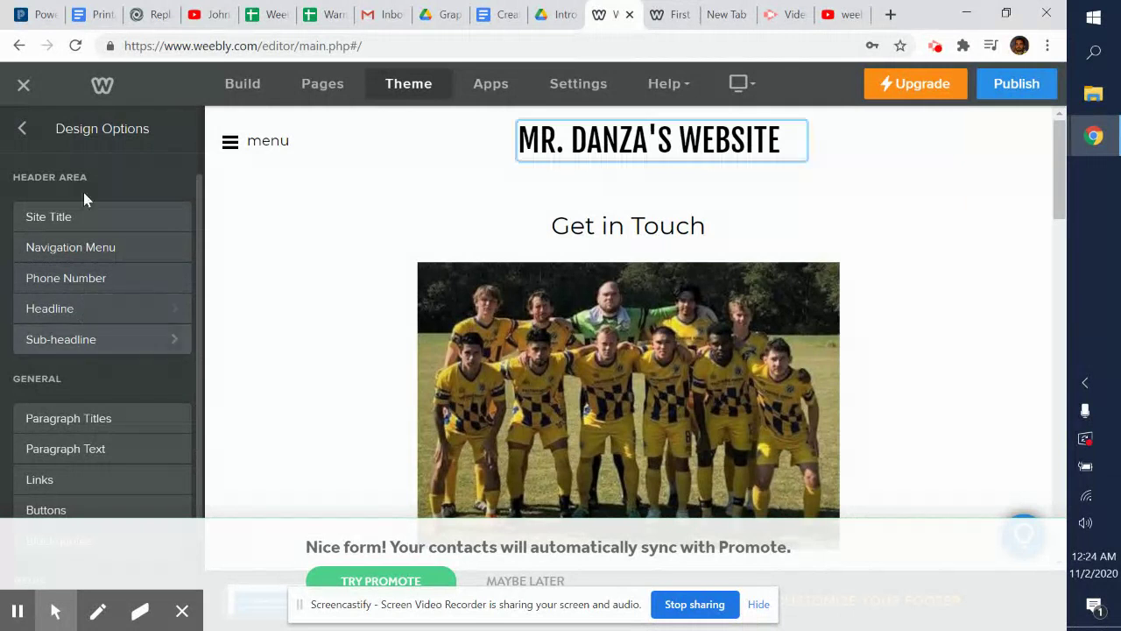
pyautogui.click(84, 219)
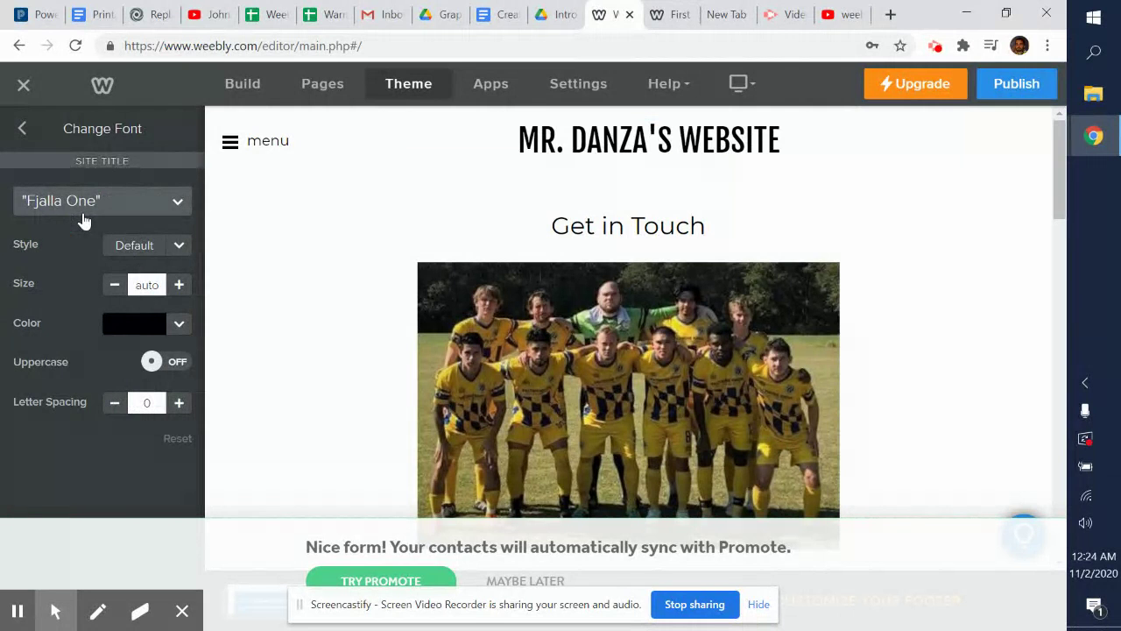
pyautogui.click(124, 212)
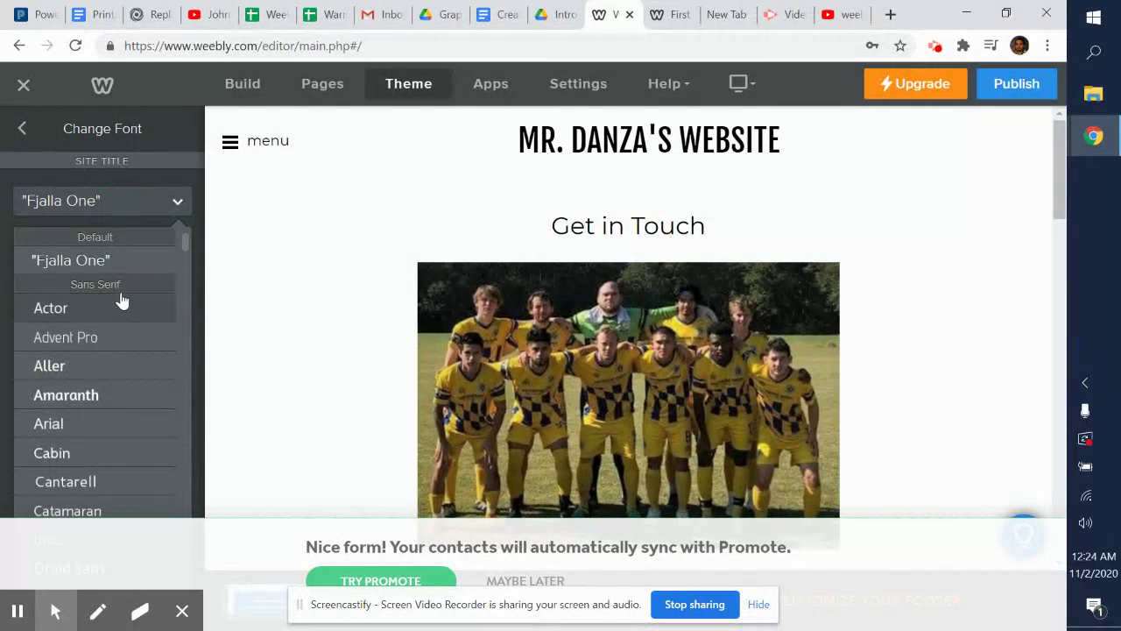
pyautogui.scroll(-1, 119, 301)
pyautogui.click(50, 282)
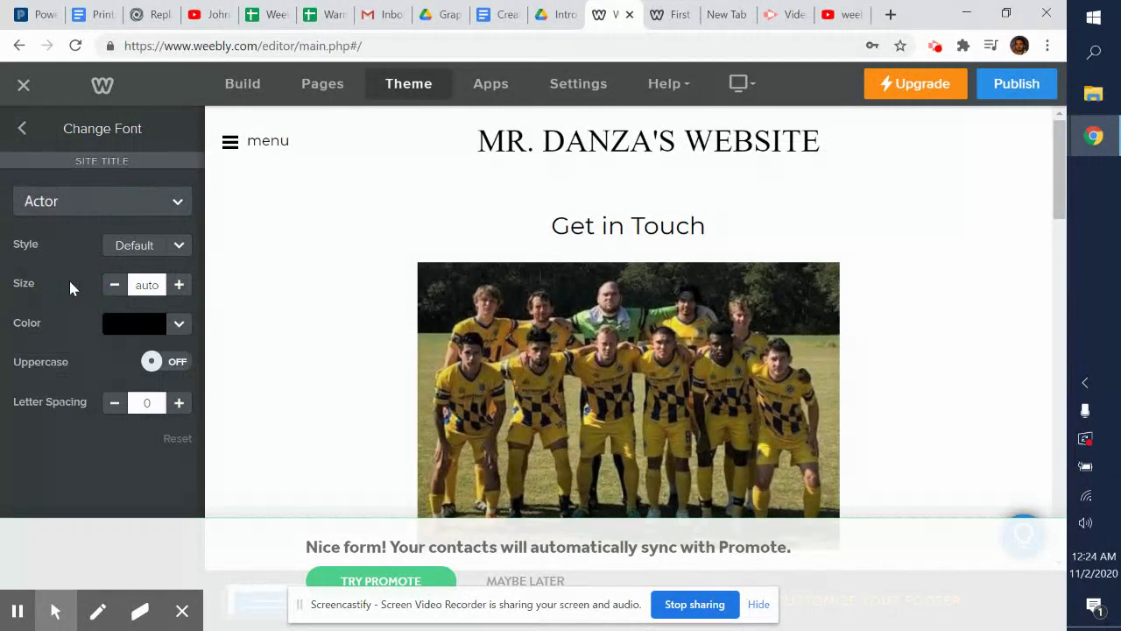
pyautogui.click(109, 213)
pyautogui.click(105, 238)
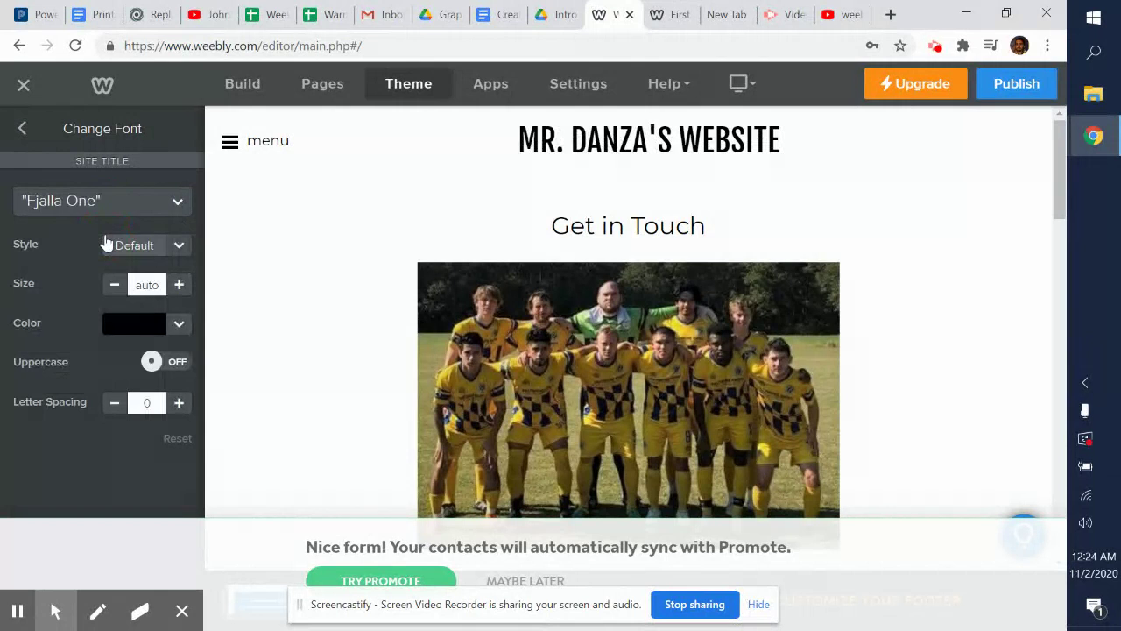
# Step: Set the site title's letter spacing to 2 and return to the design options
pyautogui.scroll(-1, 412, 213)
pyautogui.scroll(-1, 419, 212)
pyautogui.scroll(2, 419, 213)
pyautogui.click(179, 403)
pyautogui.click(180, 404)
pyautogui.click(179, 404)
pyautogui.click(179, 403)
pyautogui.click(179, 404)
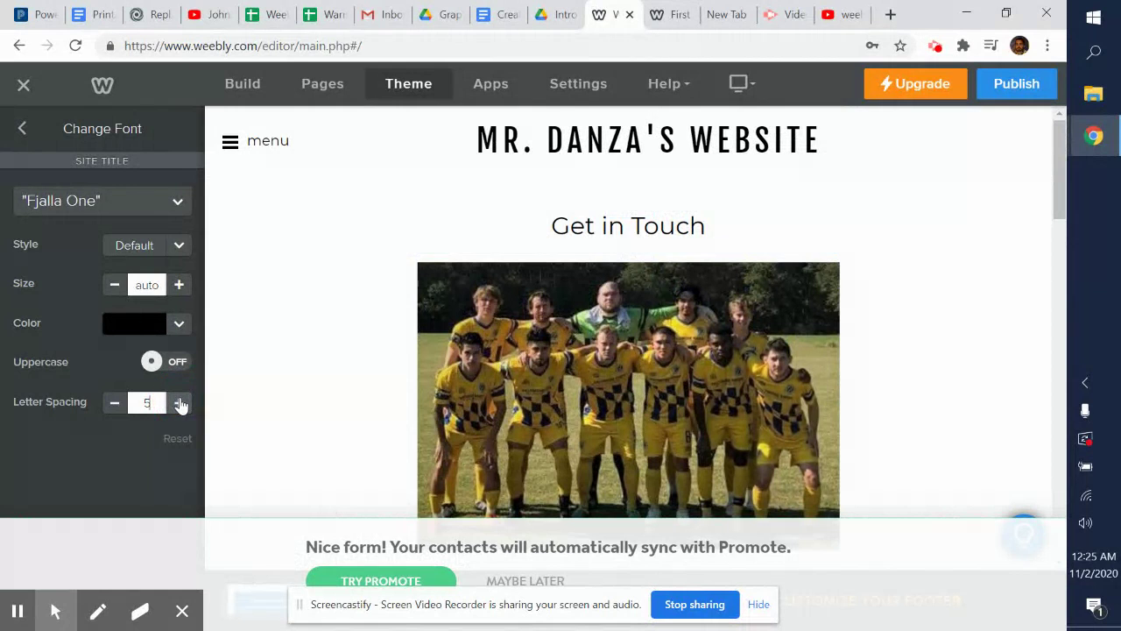
pyautogui.click(114, 404)
pyautogui.click(114, 404)
pyautogui.click(114, 404)
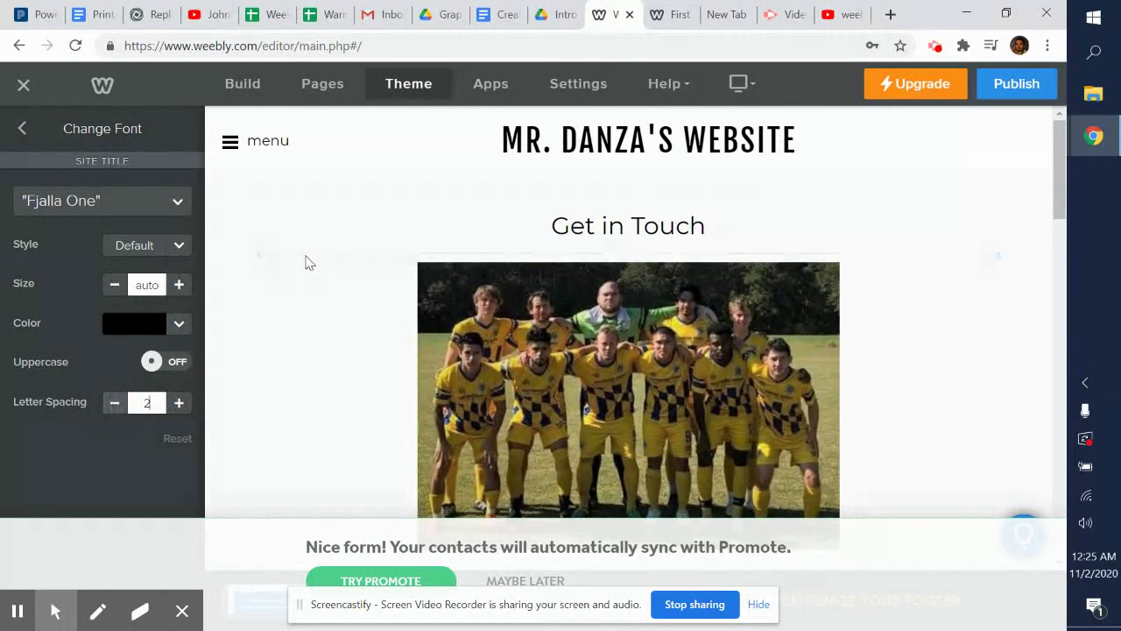
pyautogui.click(22, 131)
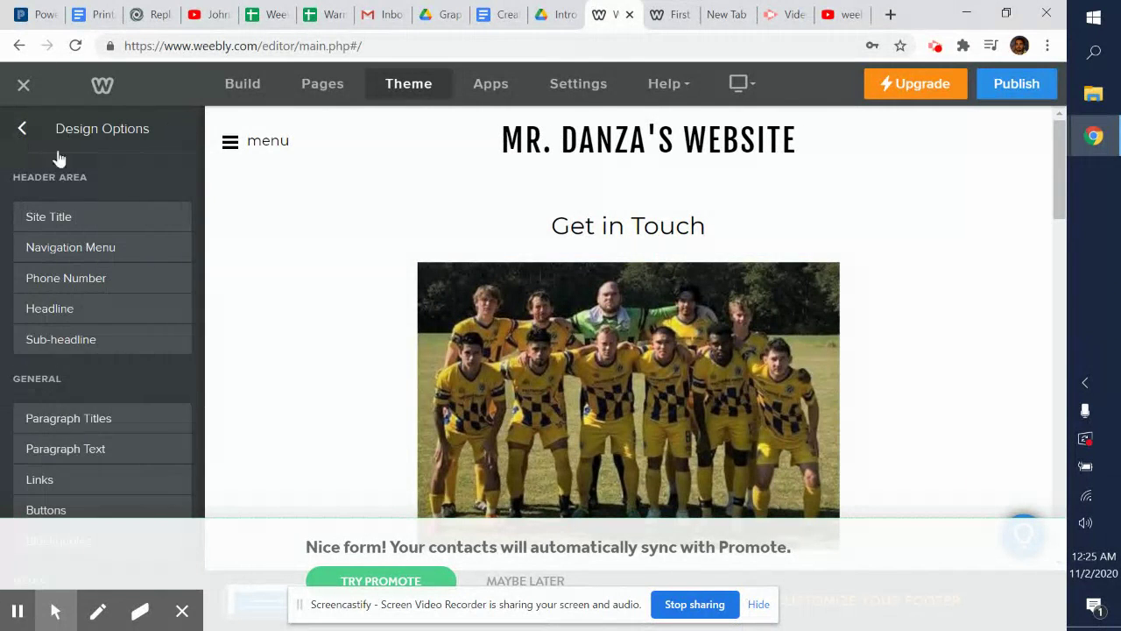
# Step: Look over the Contact page, then review the Team page's settings and the page types available for adding
pyautogui.scroll(-15, 605, 408)
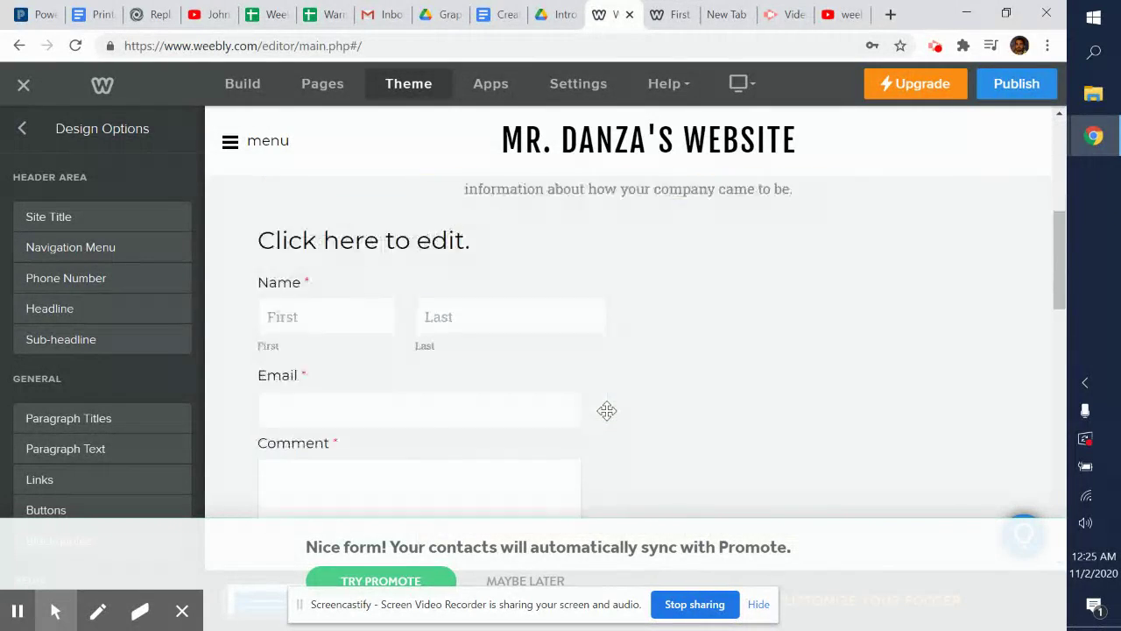
pyautogui.scroll(2, 606, 408)
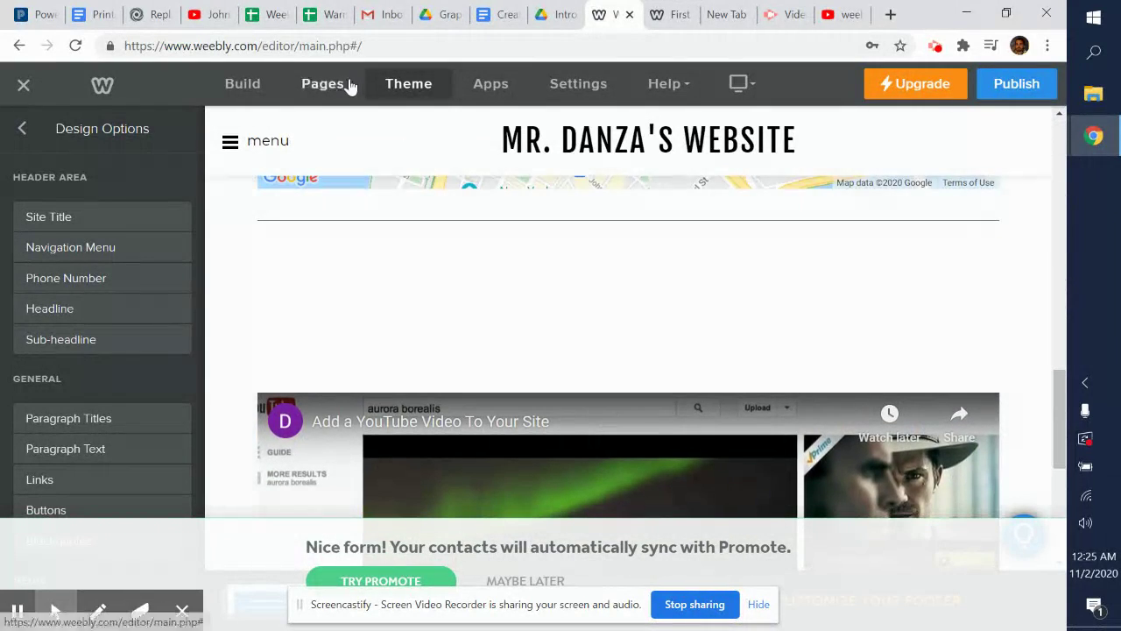
pyautogui.click(326, 85)
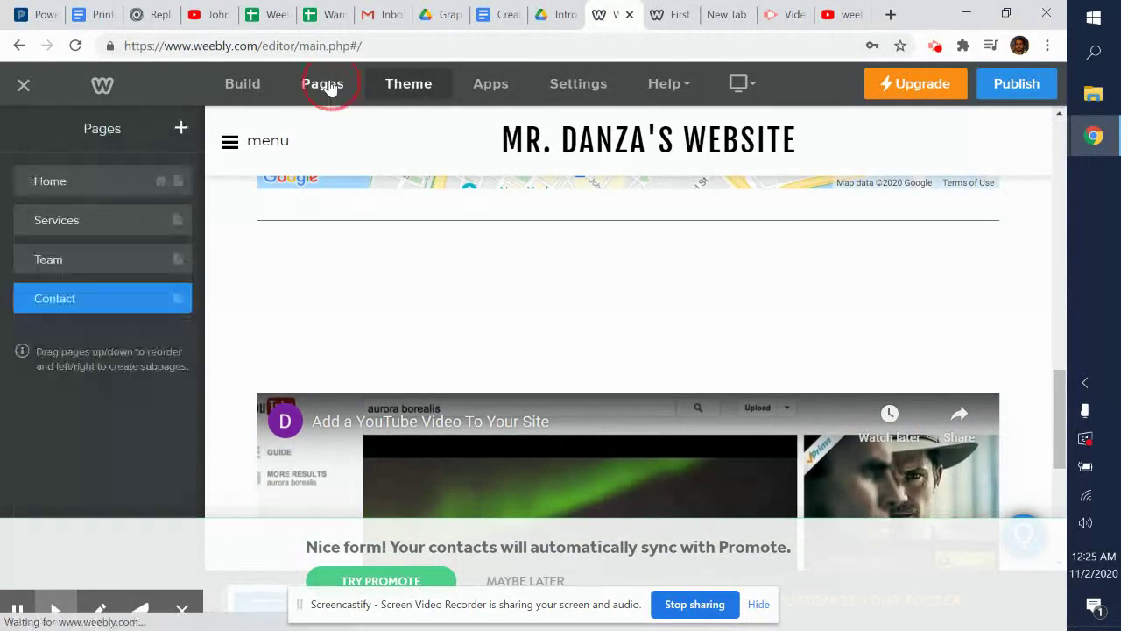
pyautogui.click(134, 260)
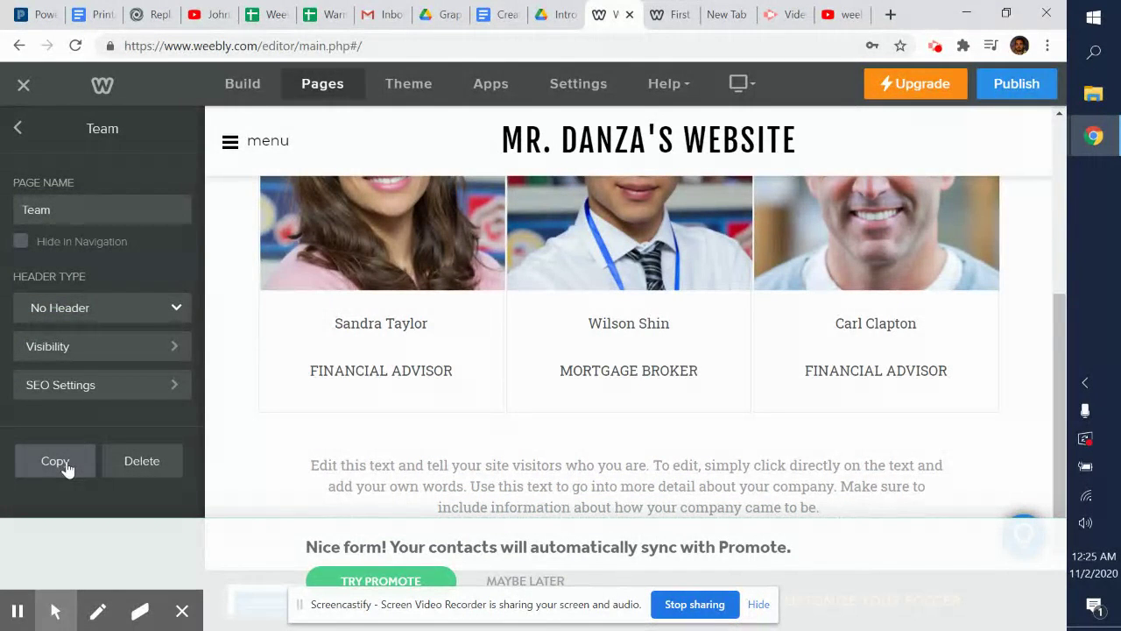
pyautogui.click(21, 129)
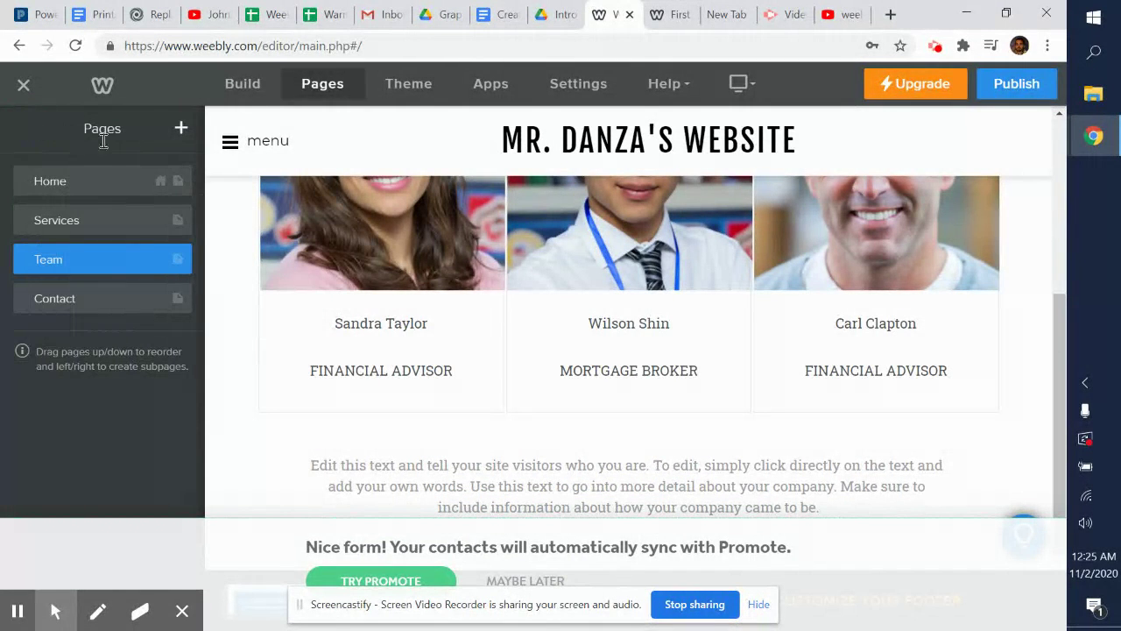
pyautogui.click(181, 131)
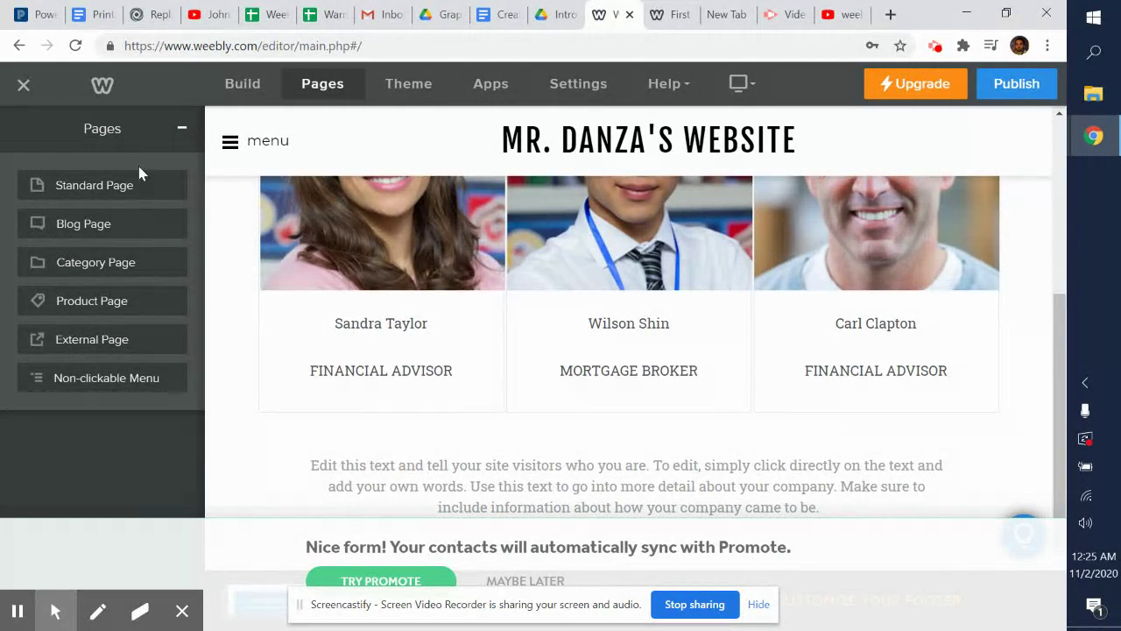
pyautogui.click(180, 130)
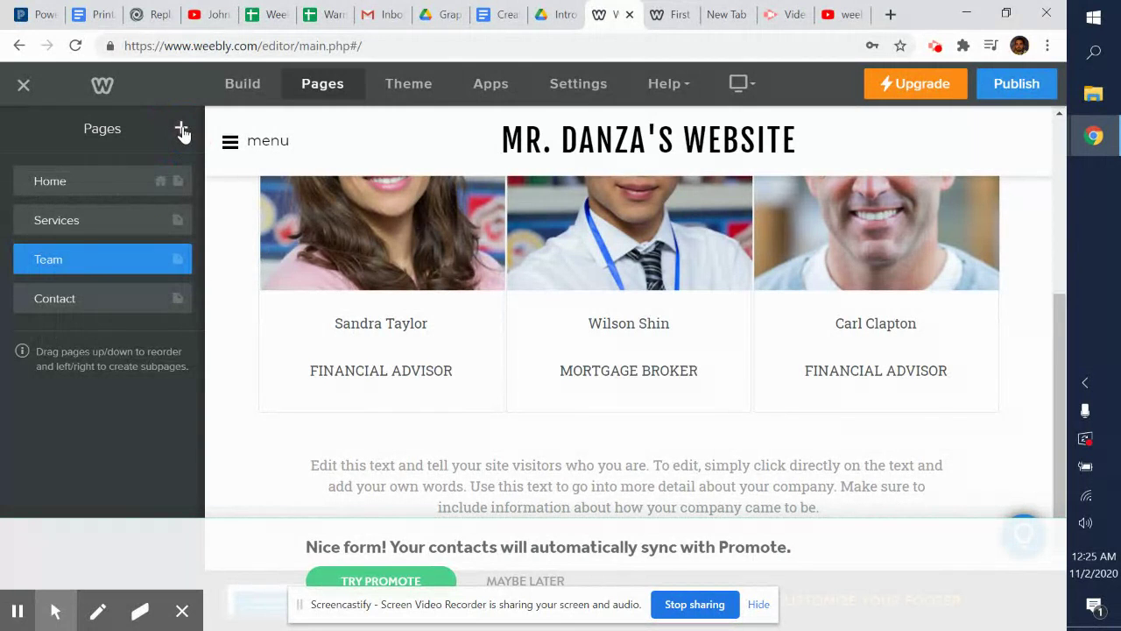
# Step: Look over the Team page, place a slideshow element on it to view the available styles, and close the style chooser without picking one
pyautogui.click(243, 85)
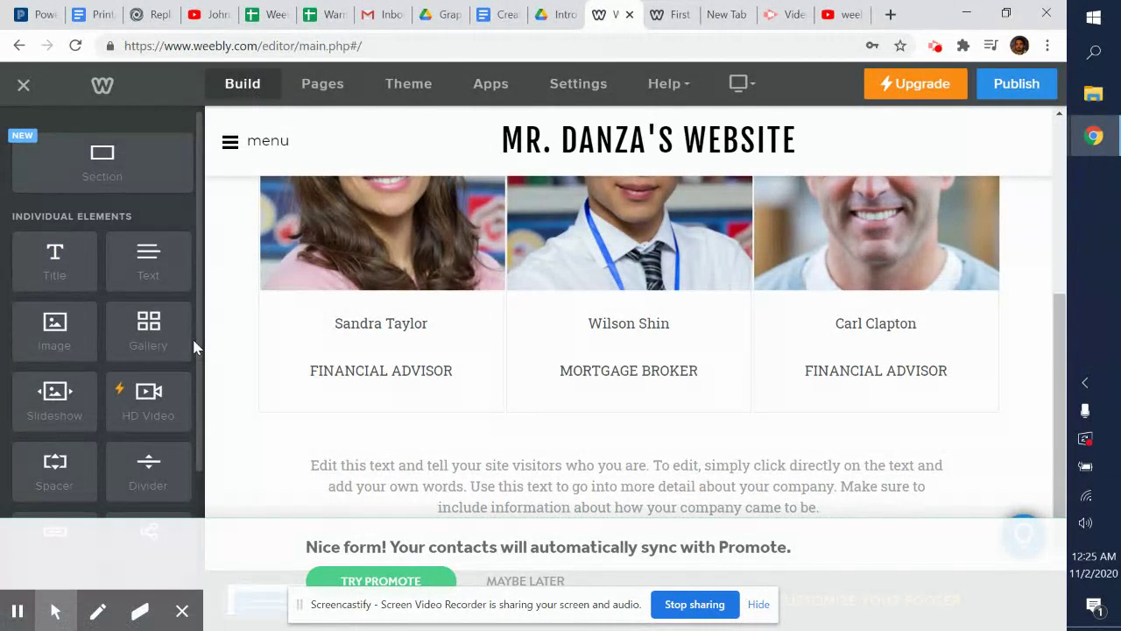
pyautogui.scroll(3, 343, 320)
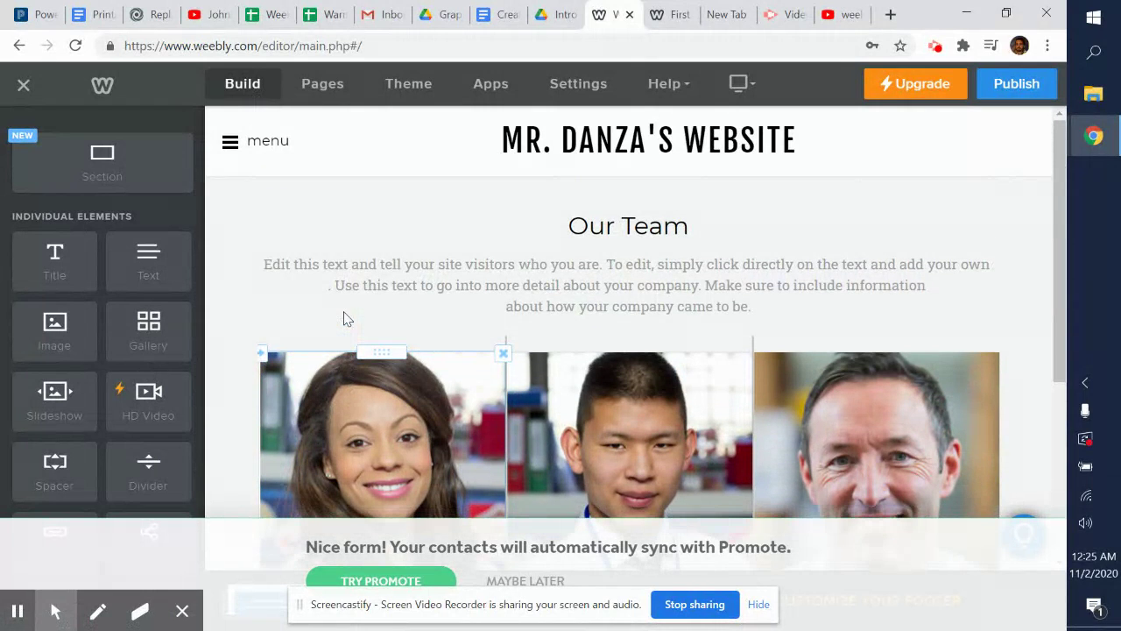
pyautogui.scroll(-4, 516, 230)
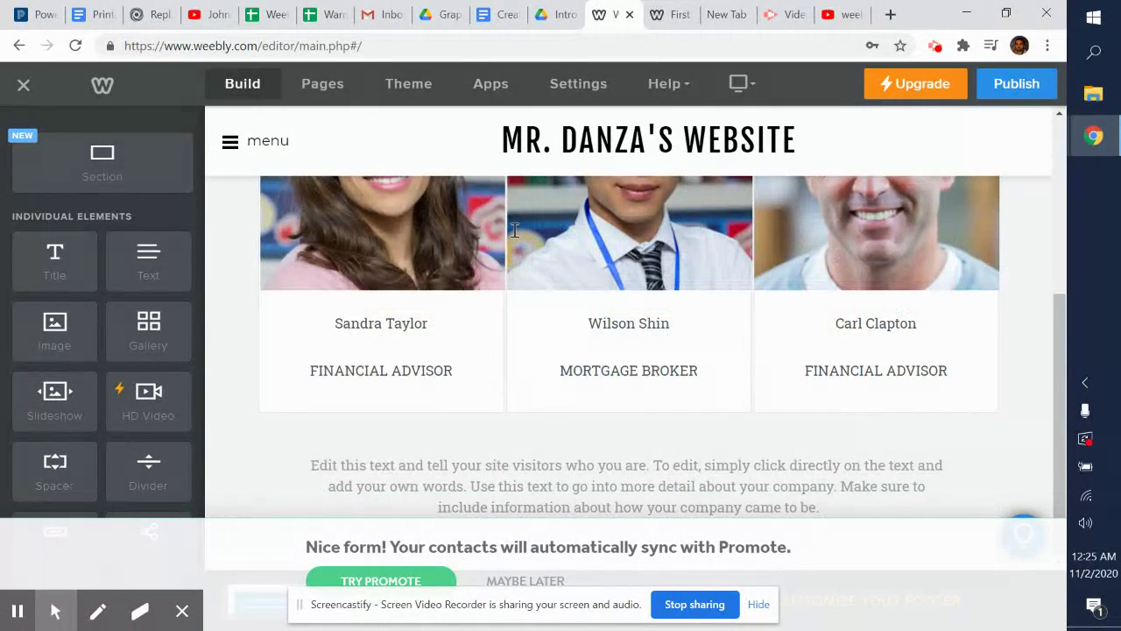
pyautogui.scroll(1, 515, 230)
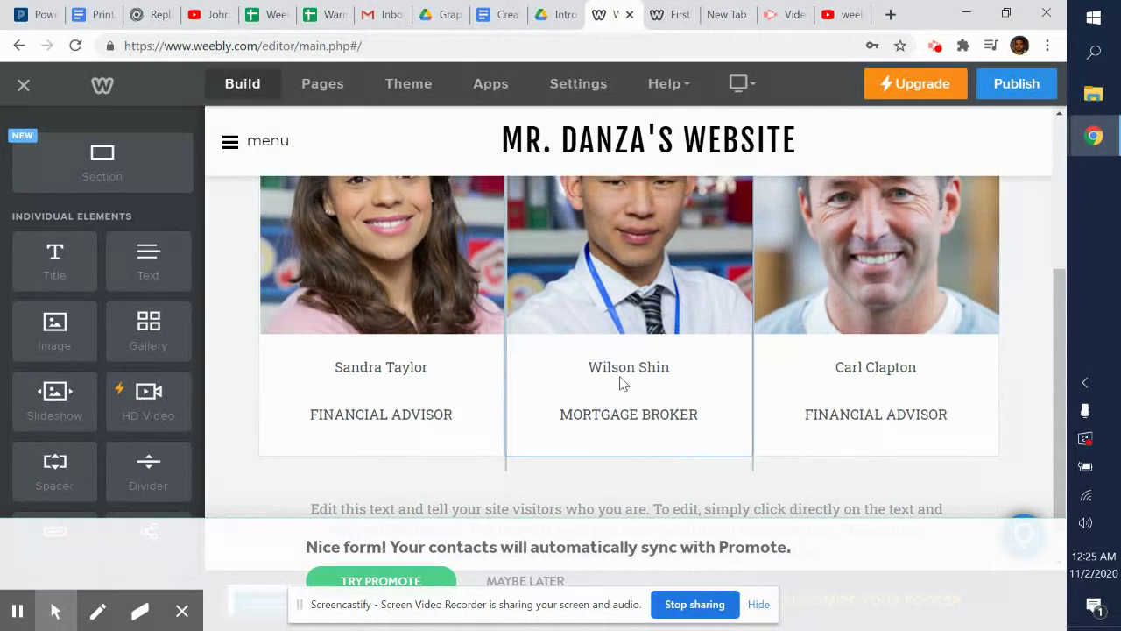
pyautogui.scroll(-1, 621, 381)
pyautogui.scroll(-3, 153, 337)
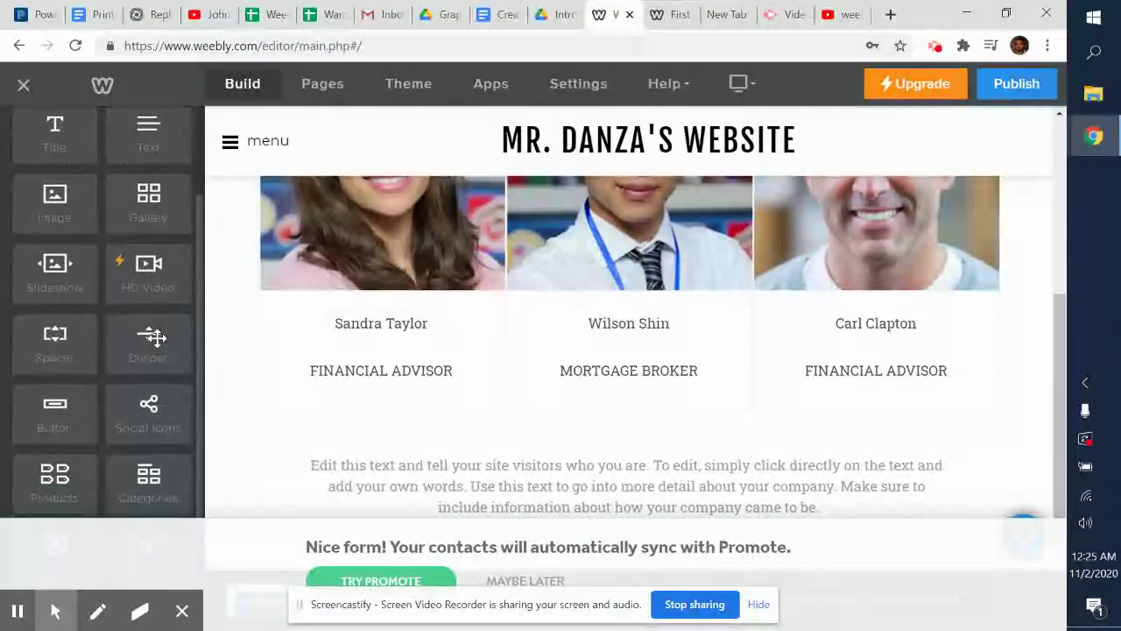
pyautogui.scroll(1, 153, 337)
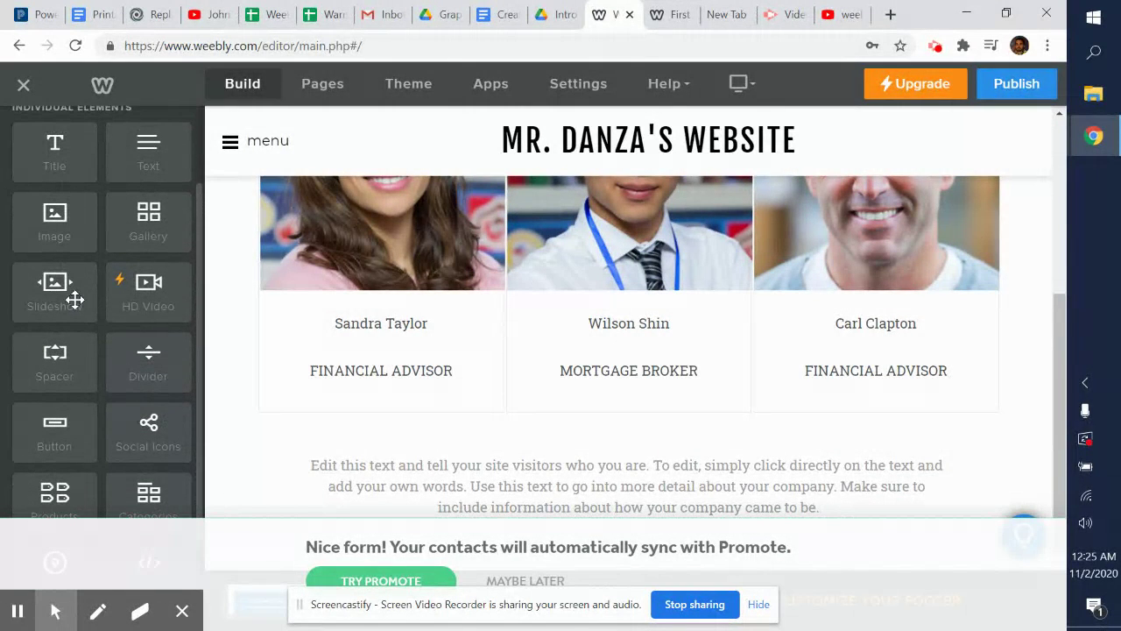
pyautogui.moveTo(74, 300); pyautogui.dragTo(640, 438)
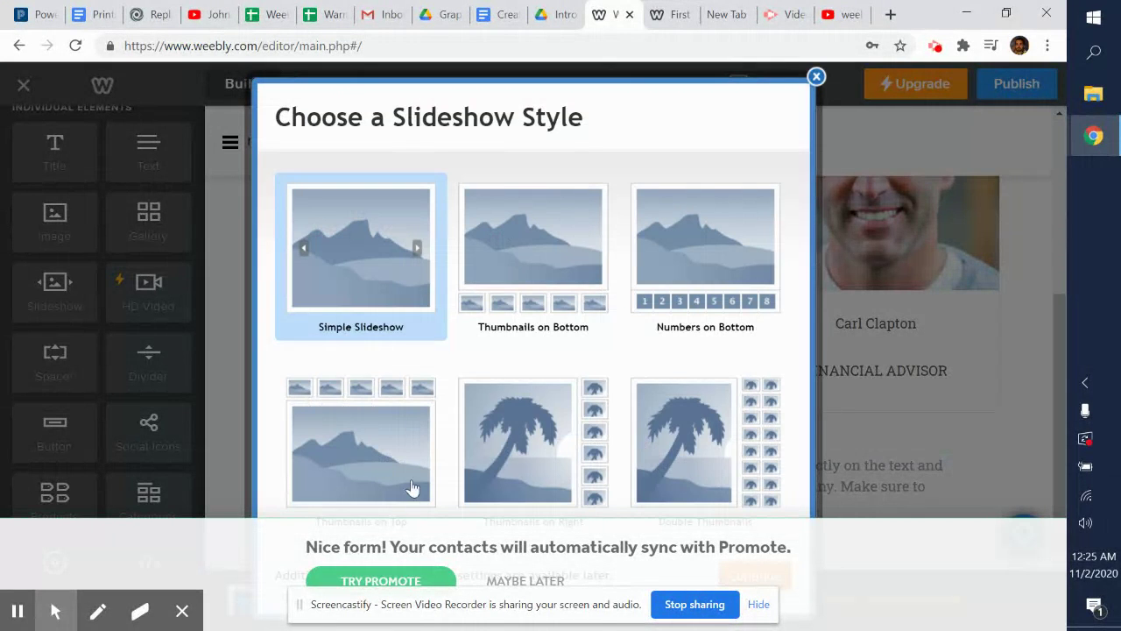
pyautogui.click(816, 78)
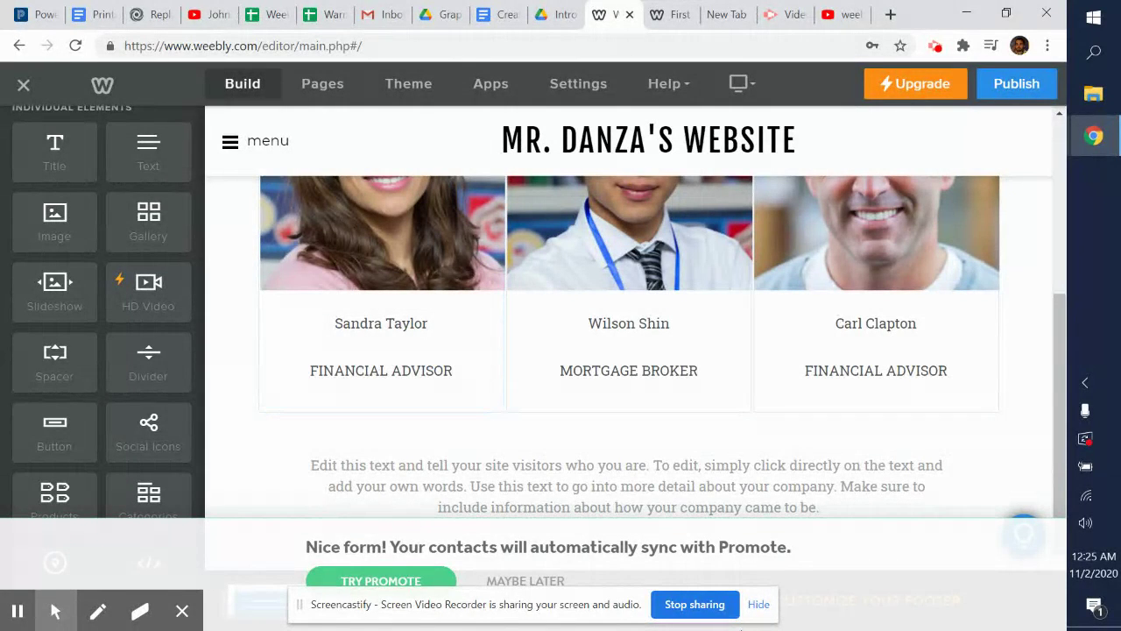